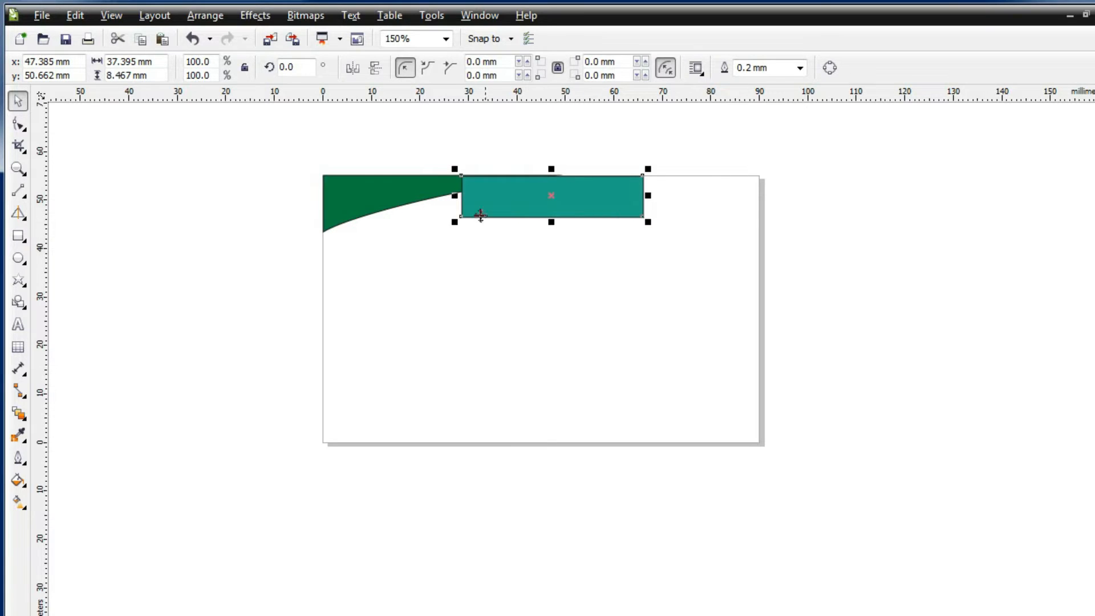
Stretch the green corner shape taller and make the teal rectangle a wedge by deleting a corner node
click(360, 210)
drag(439, 238, 444, 255)
click(19, 124)
right_click(576, 201)
click(638, 210)
right_click(639, 214)
click(679, 244)
Bend the teal wedge's slanted edge into a curve following the green shape
click(462, 215)
right_click(520, 198)
click(506, 196)
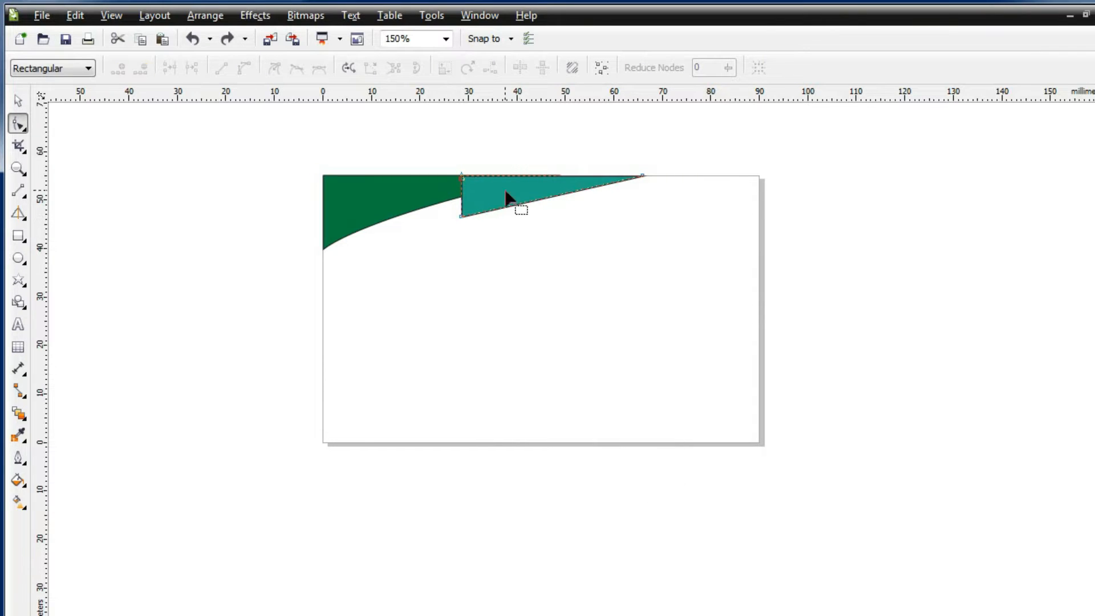
right_click(530, 203)
right_click(546, 198)
click(593, 273)
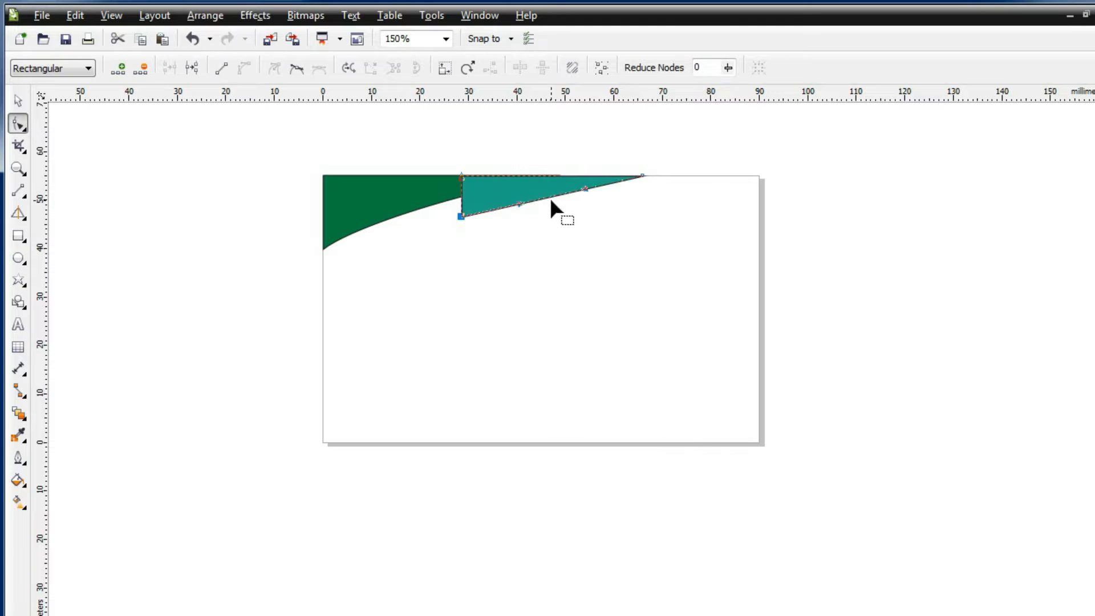
drag(545, 199, 408, 207)
Remove the outlines from both the green and teal shapes
click(419, 209)
click(18, 101)
shift+click(479, 191)
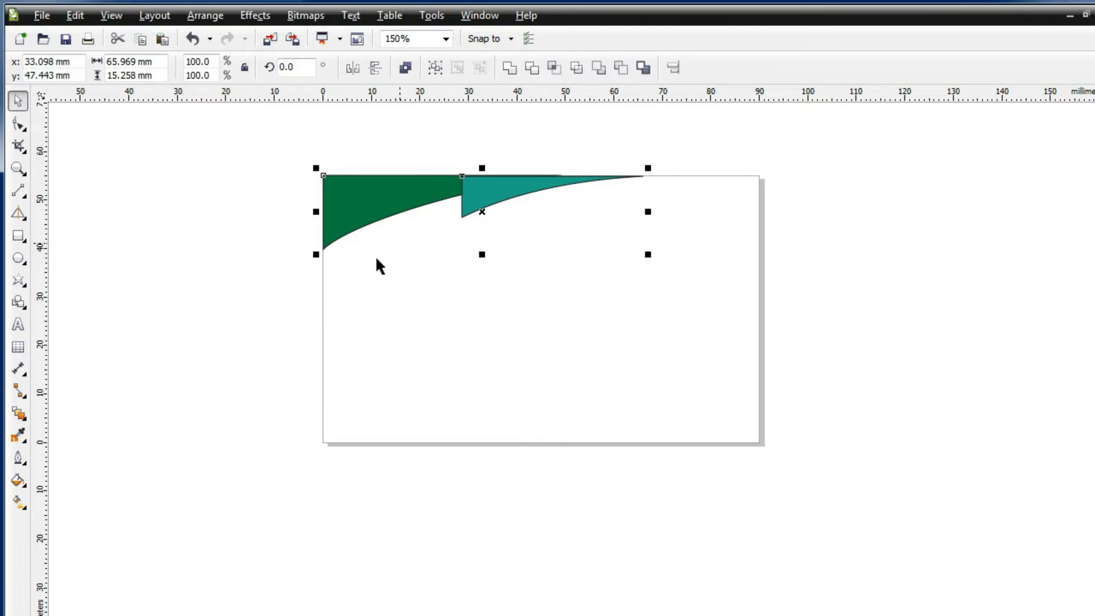
click(18, 459)
click(70, 459)
click(276, 174)
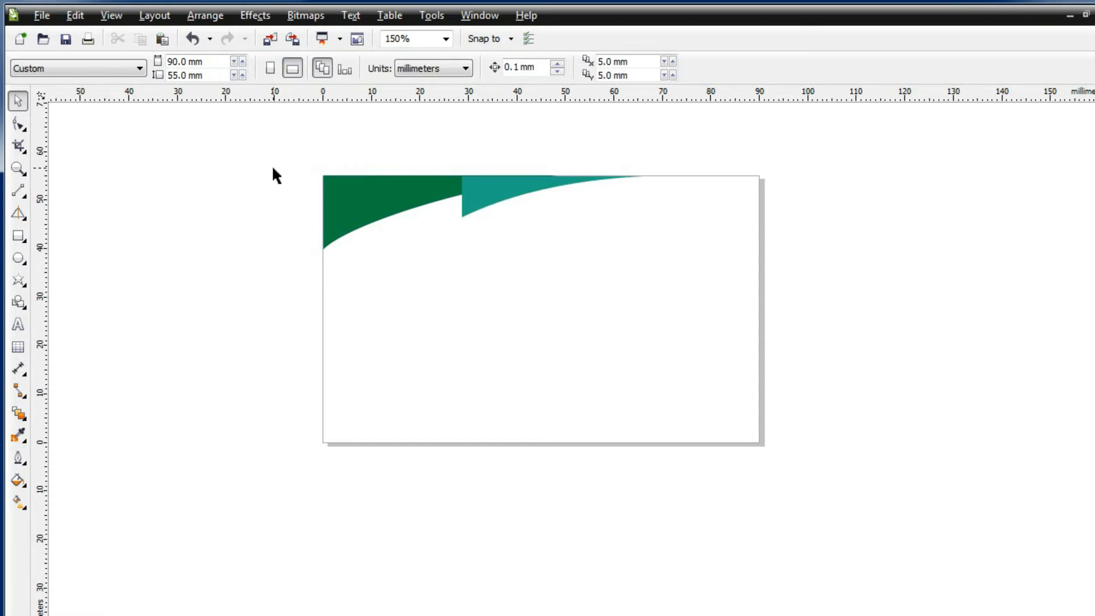
Shorten the teal shape slightly and draw a rectangle along the card's bottom-left edge
click(489, 203)
drag(549, 220, 548, 207)
click(244, 324)
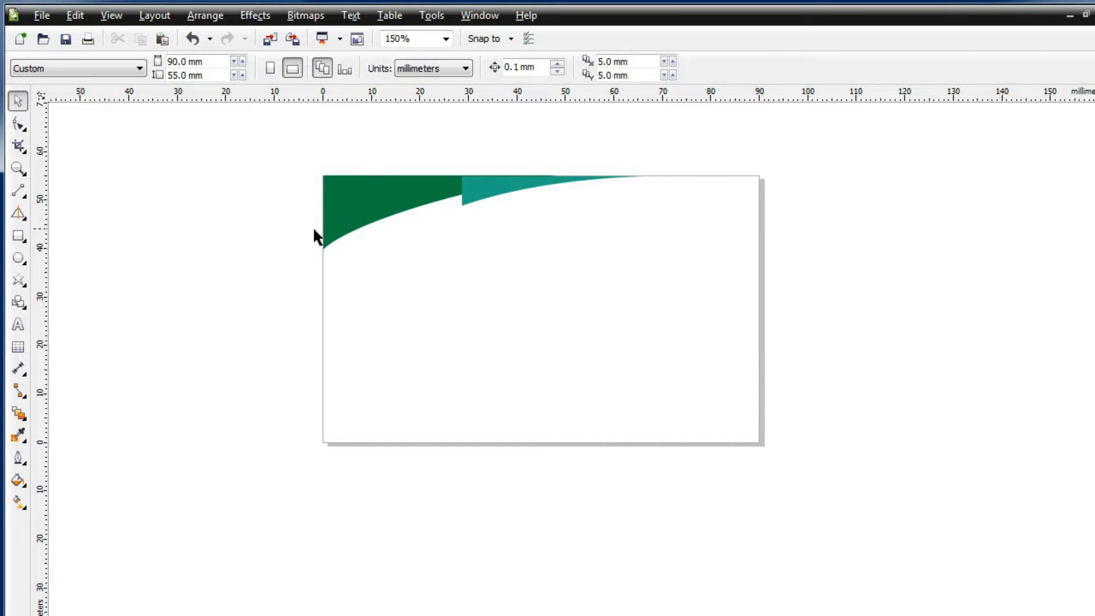
click(18, 235)
drag(323, 405, 548, 443)
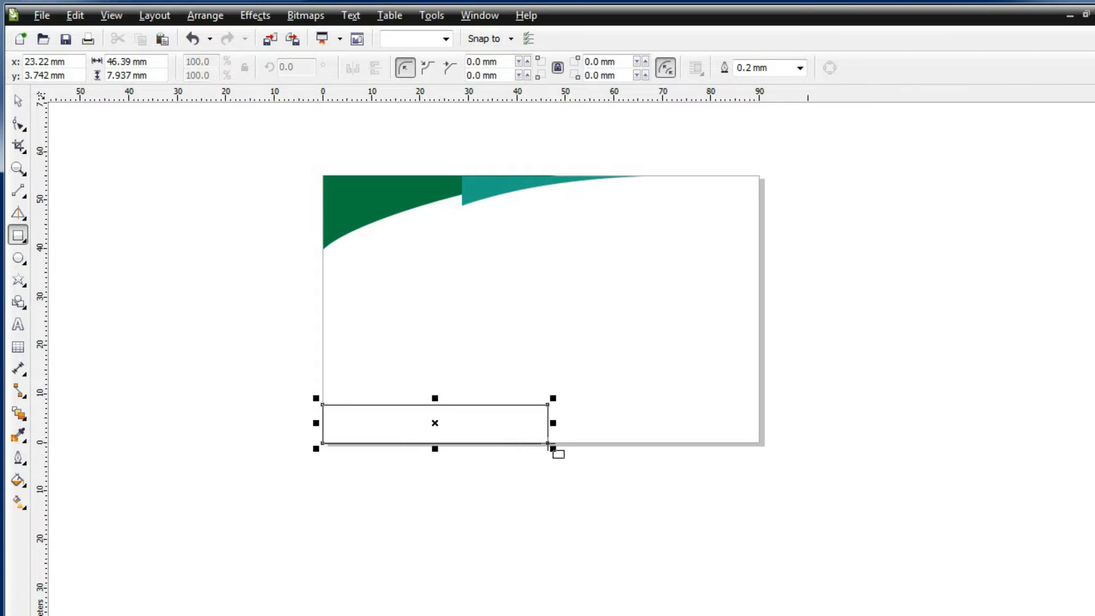
Turn the bottom-left rectangle into a curved wedge by deleting its top-right node and bending the edge
key(space)
right_click(395, 418)
click(450, 429)
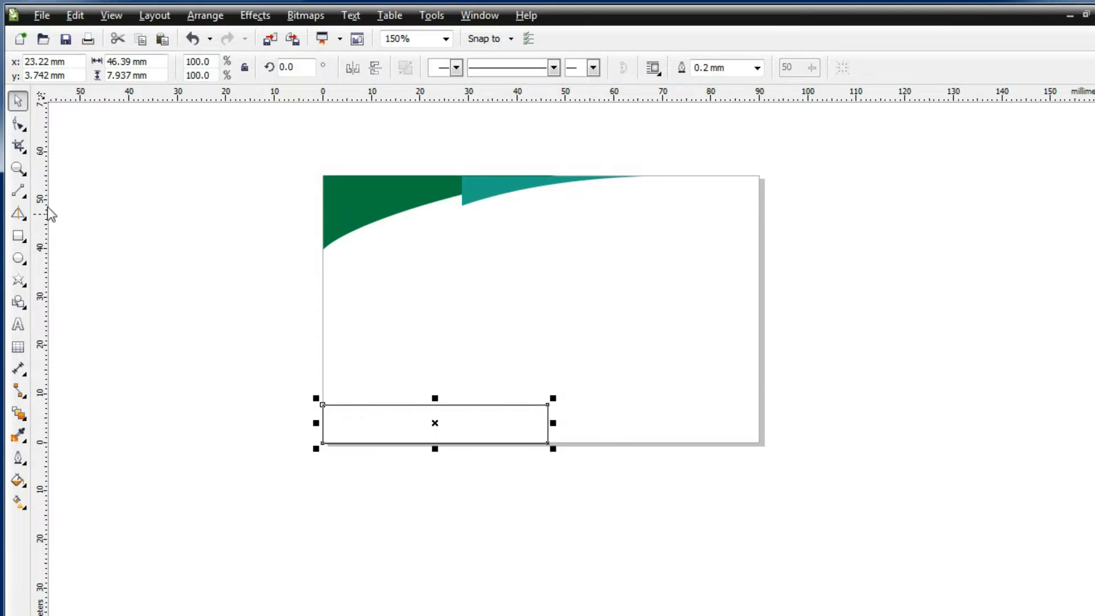
click(18, 123)
right_click(547, 406)
click(577, 438)
right_click(405, 420)
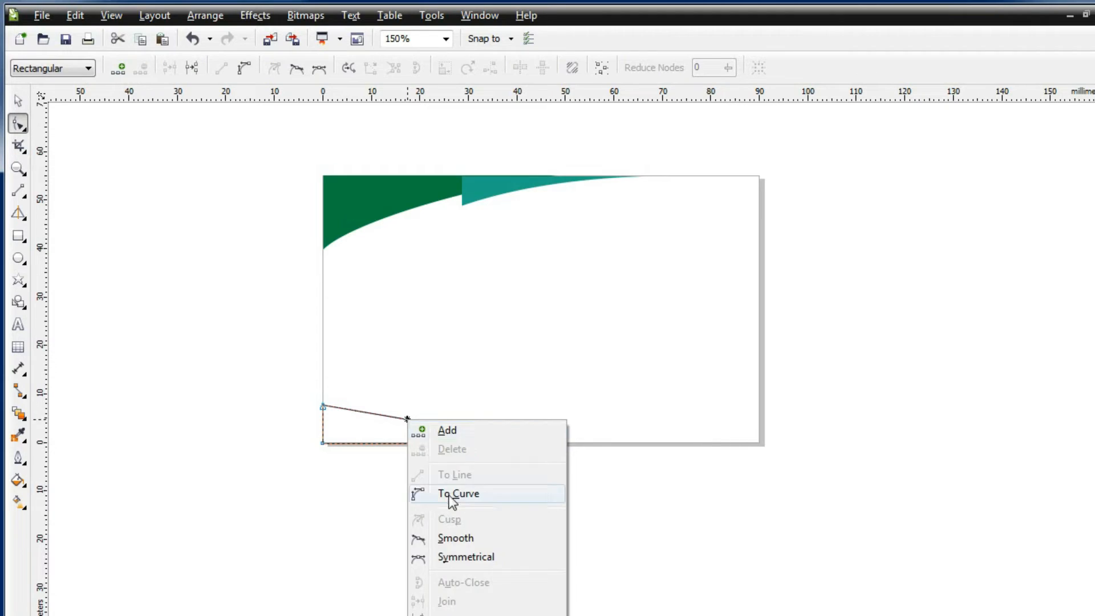
click(447, 492)
drag(408, 422, 408, 426)
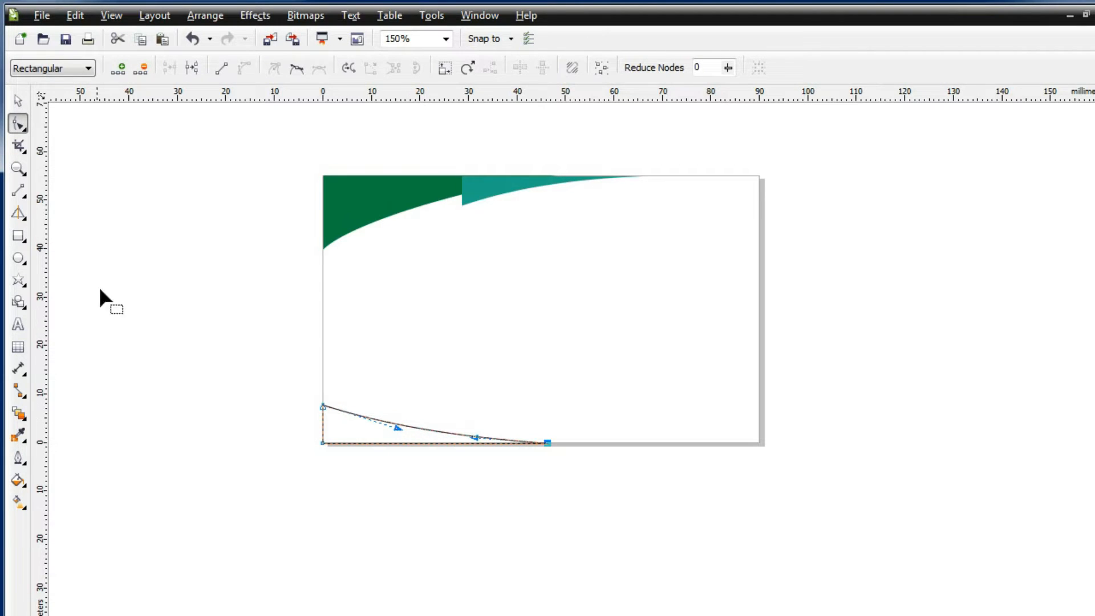
Draw a bottom-right rectangle and shape it into a curved wedge with a raised top-right point
click(18, 236)
drag(504, 395, 766, 453)
drag(495, 421, 538, 421)
click(18, 123)
right_click(545, 394)
click(572, 423)
right_click(650, 420)
click(677, 498)
drag(682, 414, 681, 427)
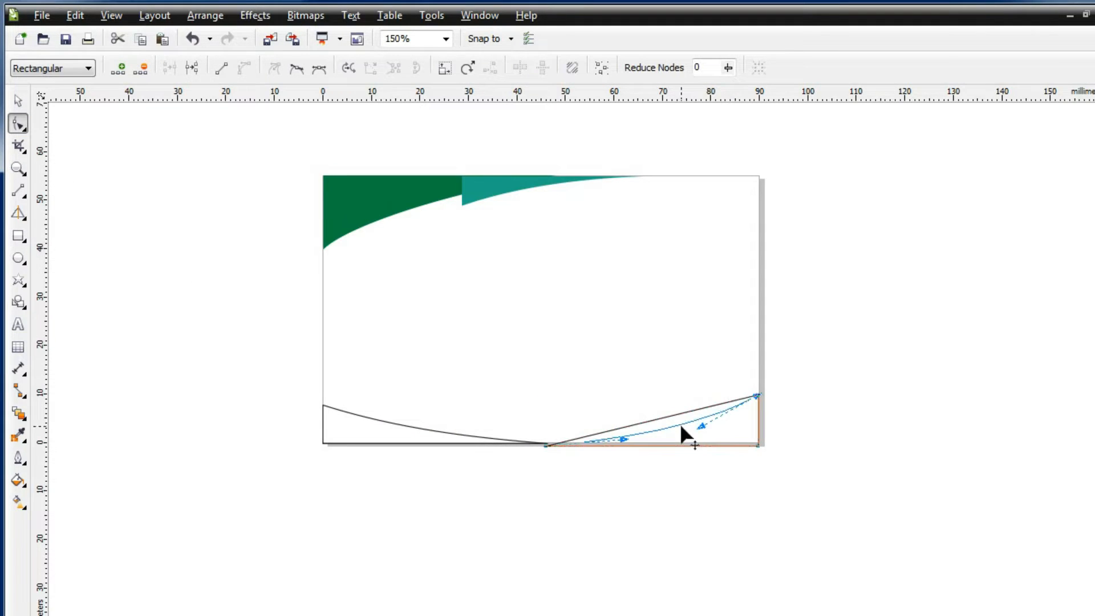
drag(758, 368, 759, 368)
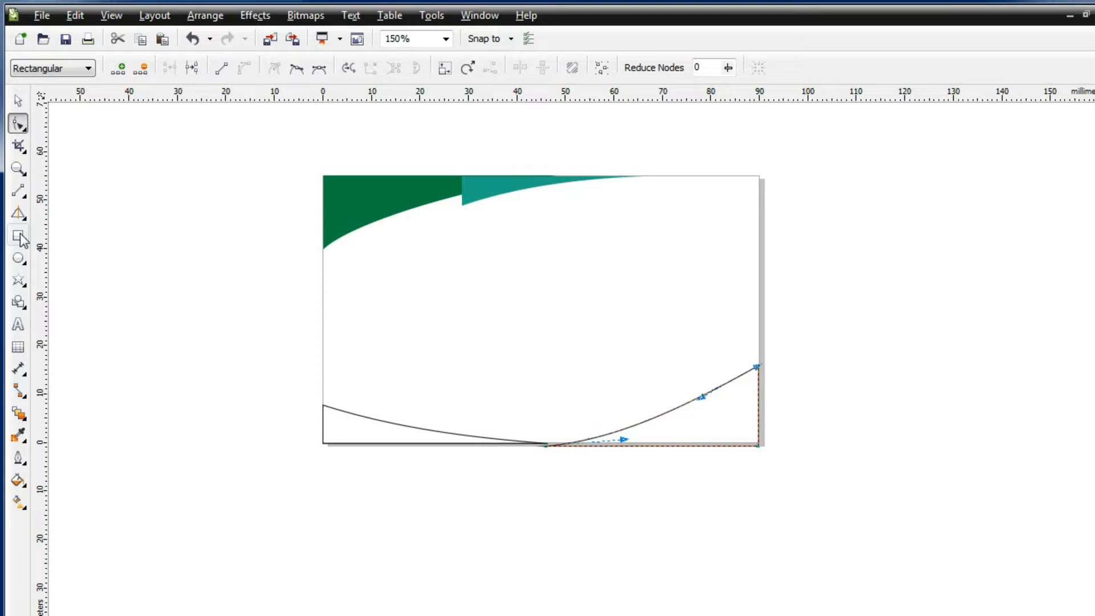
Draw a third rectangle near the bottom-right and nudge it slightly left and down
click(21, 238)
drag(518, 363, 724, 434)
click(18, 101)
drag(595, 371, 583, 381)
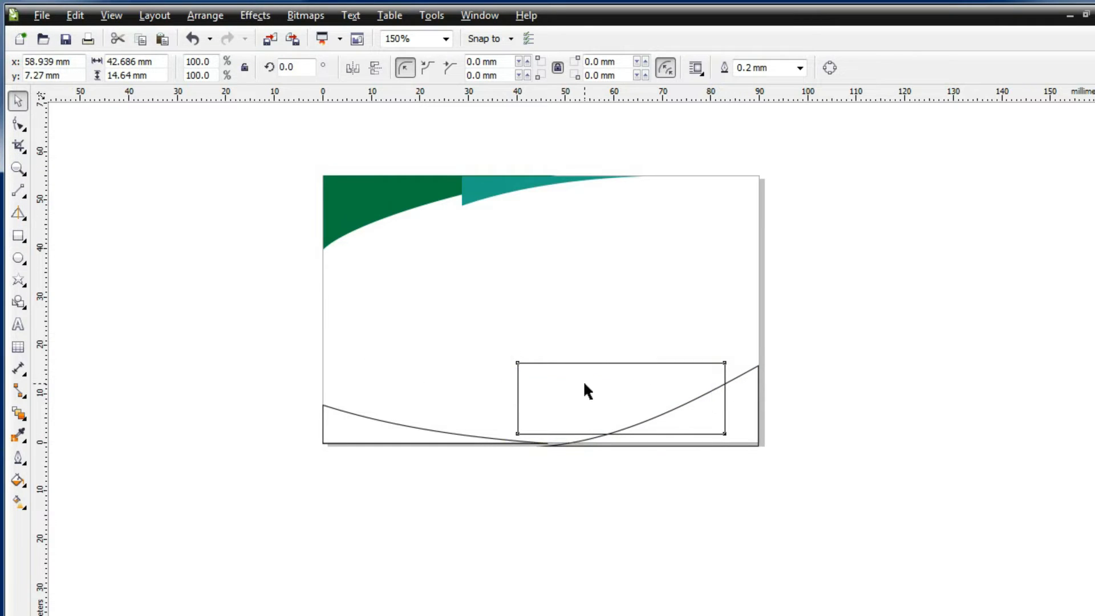
Convert the third rectangle to curves, delete its top-left node and curve its upper edge
key(F10)
right_click(572, 412)
click(575, 417)
right_click(505, 372)
click(543, 404)
drag(505, 441, 440, 432)
right_click(598, 398)
click(630, 472)
drag(562, 406, 572, 413)
Add a node to the third shape's lower edge and pull it onto the bottom edge
scroll(435, 438, up, 2)
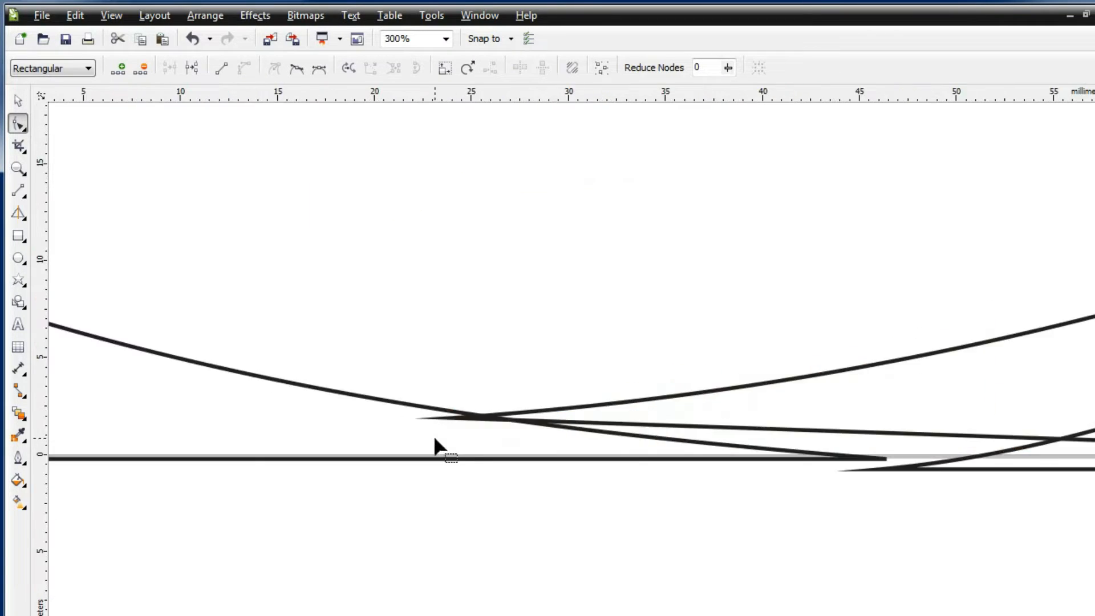
right_click(614, 433)
key(Escape)
right_click(631, 435)
click(650, 442)
drag(635, 435, 454, 460)
Snap the right wedge's corner nodes onto the card's bottom edge
click(964, 466)
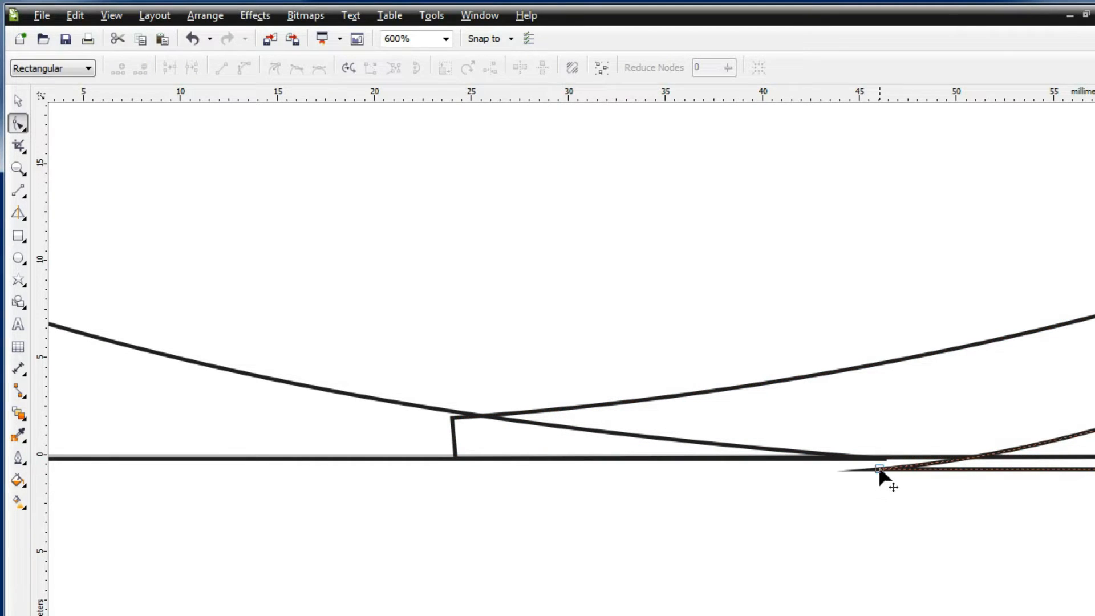
click(879, 469)
scroll(893, 472, down, 1)
scroll(872, 522, right, 3)
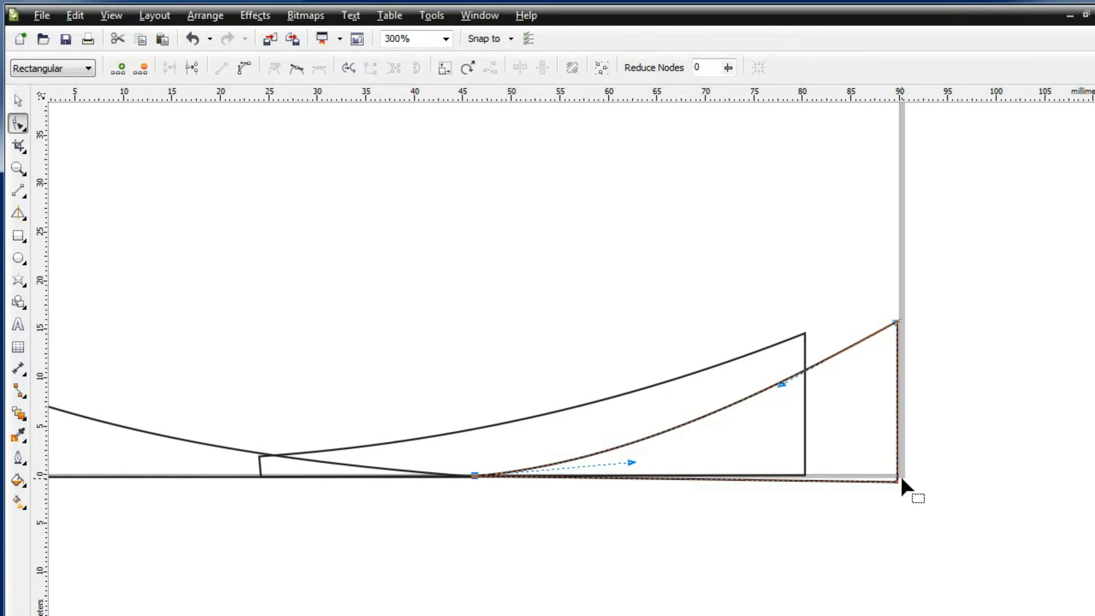
drag(897, 476, 897, 475)
click(969, 459)
scroll(971, 460, down, 1)
Curve the right wedge's edge and raise its upper-right point slightly
click(19, 100)
key(space)
right_click(610, 461)
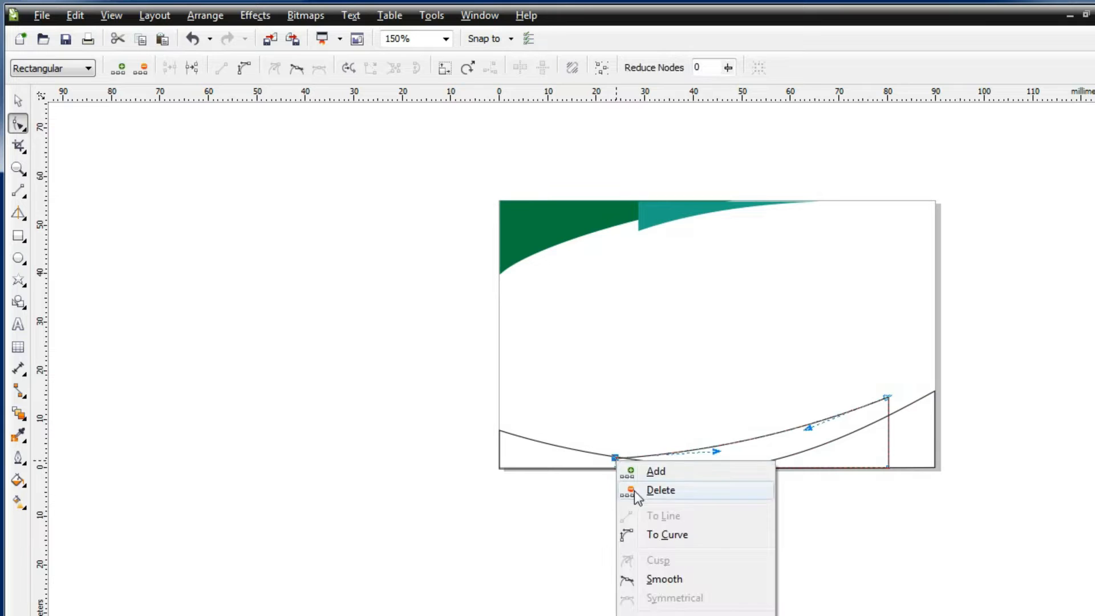
click(673, 534)
drag(887, 397, 889, 390)
click(25, 104)
click(858, 519)
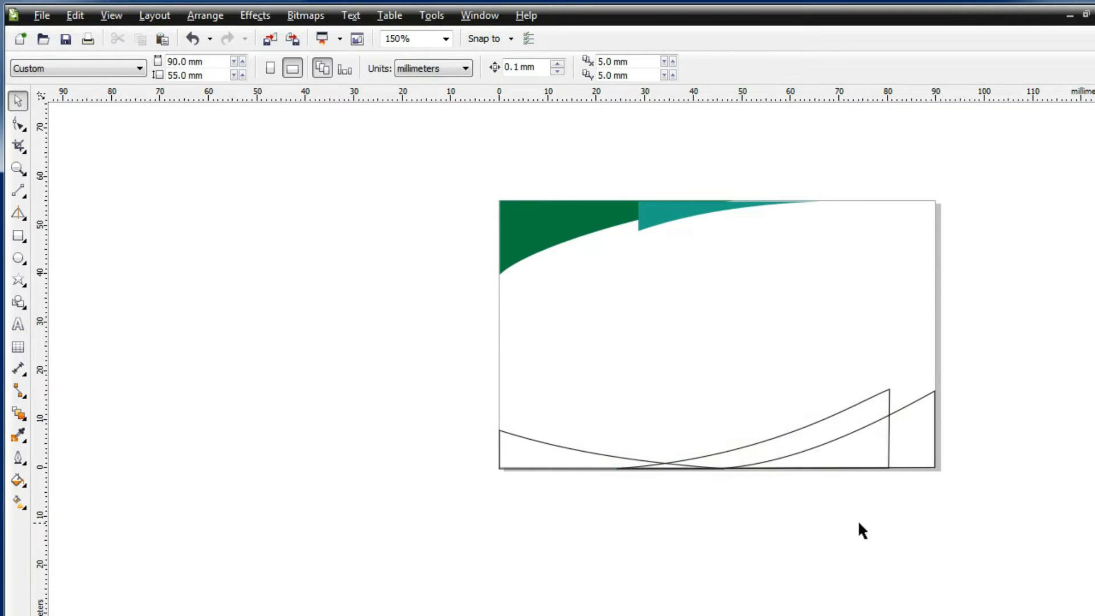
Fill the bottom-right corner shape with dark green sampled from the design
click(913, 453)
click(19, 480)
click(71, 480)
click(853, 476)
click(551, 223)
key(Return)
Fill the middle curved shape with bright green, based on the sampled teal
click(15, 481)
click(71, 481)
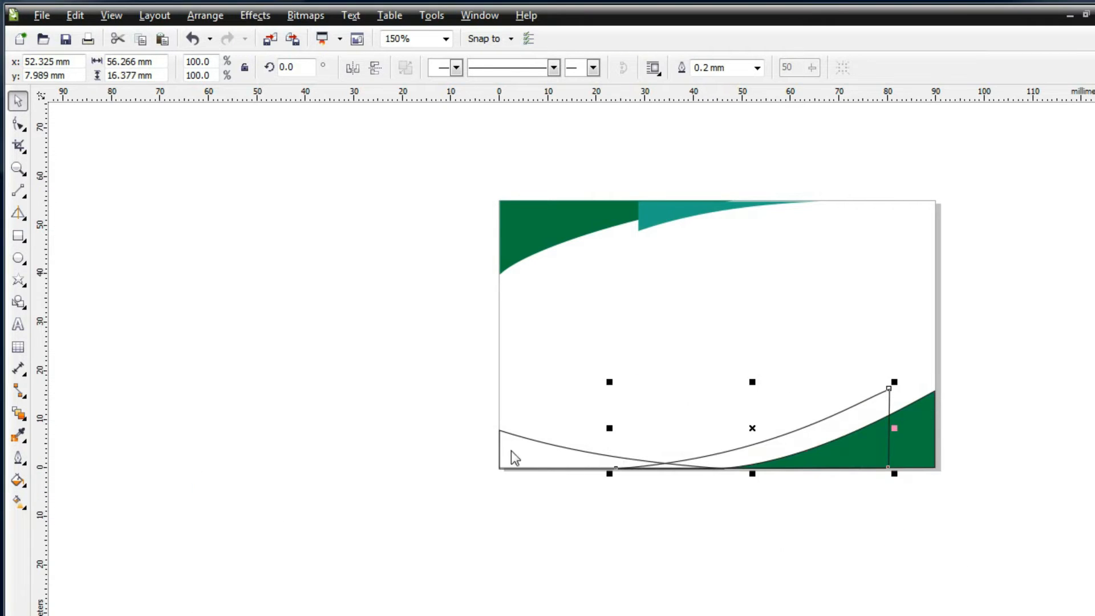
click(853, 475)
click(660, 212)
drag(726, 587, 824, 529)
key(Return)
click(552, 456)
Fill the bottom-left curved shape with dark red
click(552, 467)
click(15, 481)
click(67, 480)
drag(758, 525, 780, 573)
key(Return)
Remove the outlines from all three bottom shapes
click(964, 384)
drag(446, 351, 1035, 538)
click(18, 458)
click(85, 501)
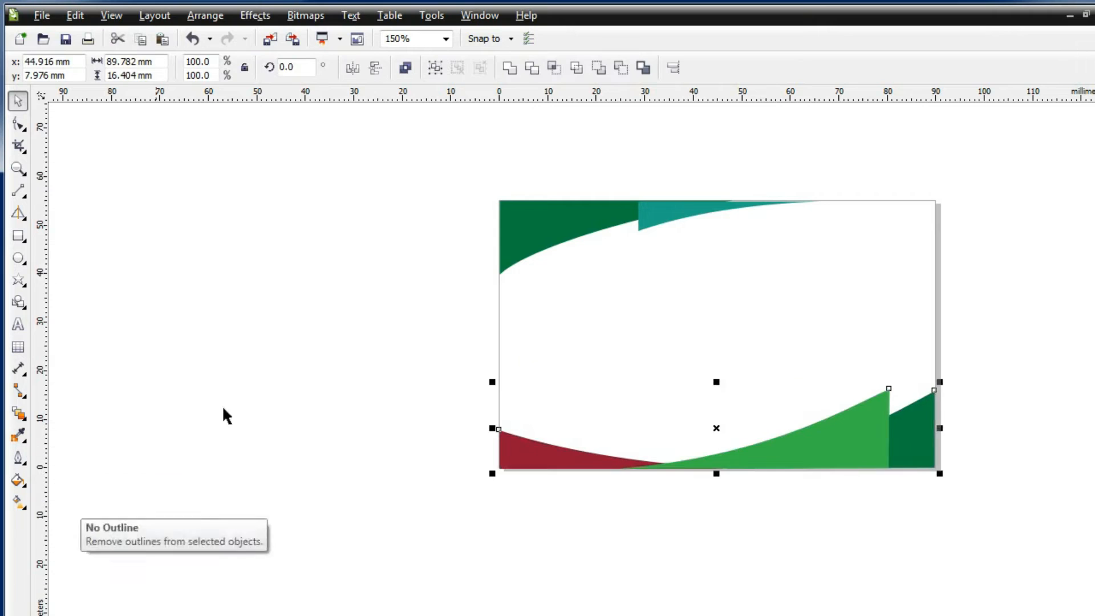
click(315, 431)
Draw a five-point star to the left of the card
click(18, 279)
drag(213, 322, 264, 397)
click(19, 102)
click(157, 248)
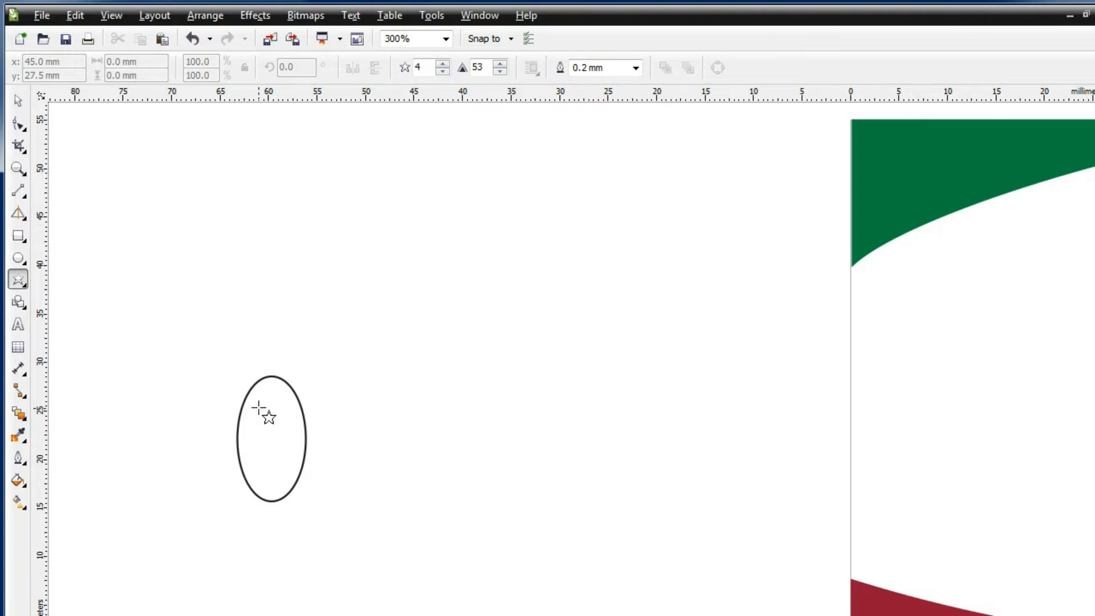
Draw a four-point star beside the ellipse and move it up and right
drag(258, 408, 358, 488)
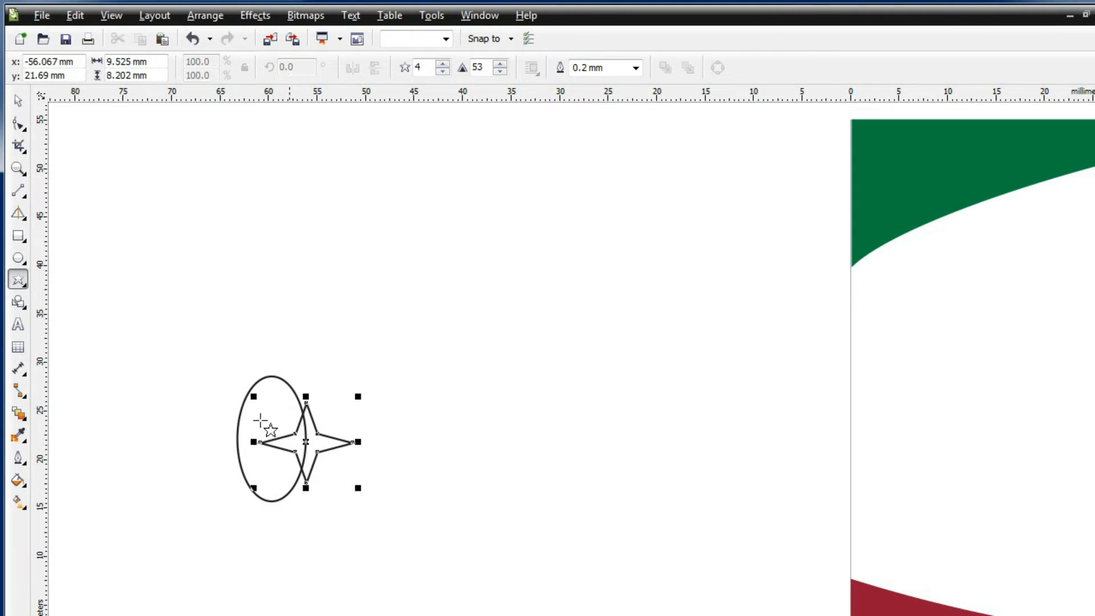
key(space)
drag(306, 442, 356, 309)
click(323, 363)
Move the ellipse over the star and make it a 14 mm circle
click(272, 376)
drag(271, 439, 429, 332)
drag(396, 342, 397, 338)
text(1)
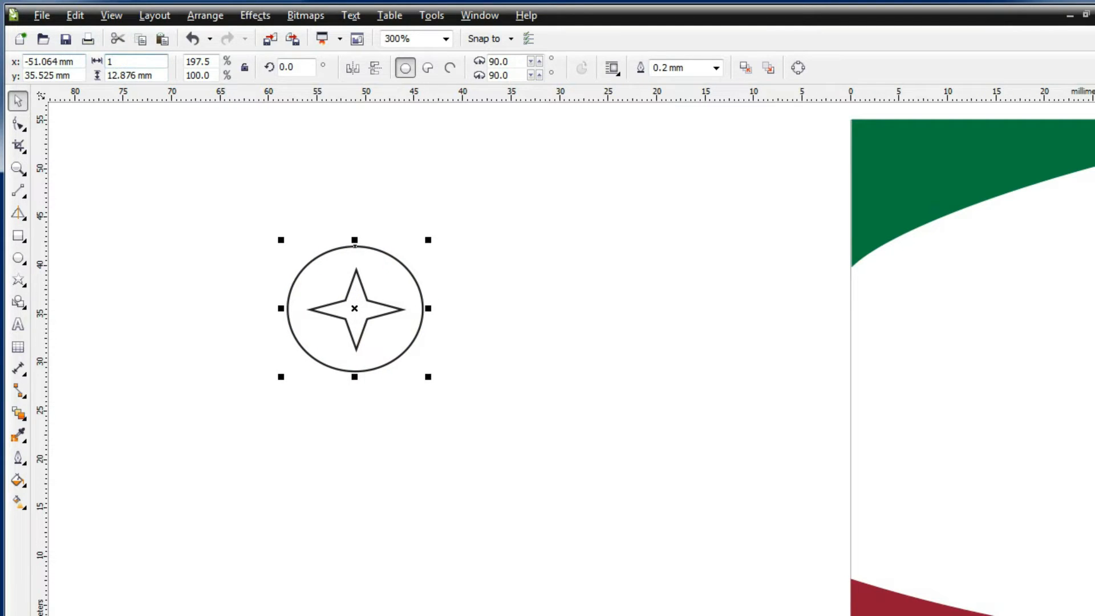
text(4)
key(Return)
click(250, 306)
Enlarge the four-point star past the circle's edge and centre it on the circle
click(342, 293)
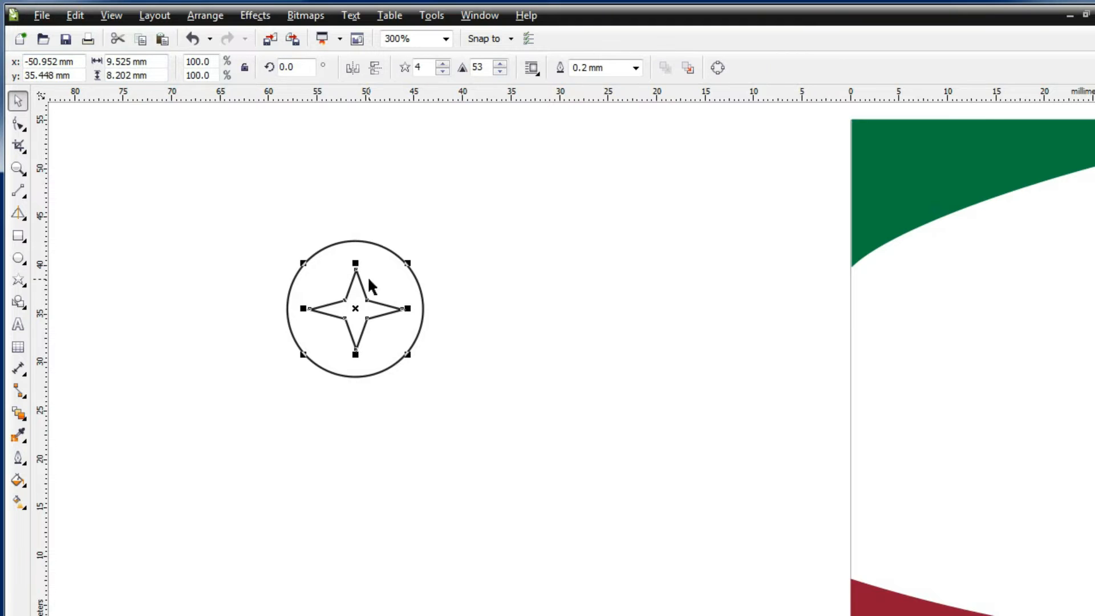
scroll(367, 276, up, 1)
drag(440, 426, 504, 479)
drag(384, 369, 336, 334)
drag(456, 446, 499, 499)
drag(392, 350, 381, 326)
drag(489, 460, 555, 516)
drag(395, 340, 366, 334)
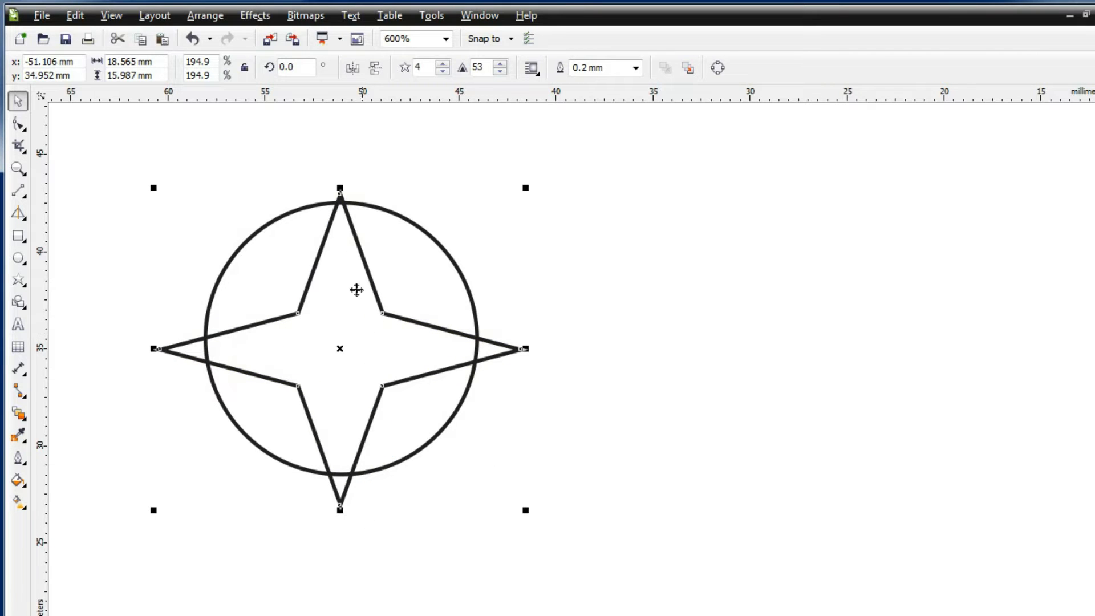
Trim the star shape out of the circle
shift+click(285, 219)
click(212, 17)
mouse_move(340, 295)
click(470, 316)
click(567, 279)
Try intersecting the star with the circle and dismiss the nothing-changed message
click(416, 340)
click(205, 15)
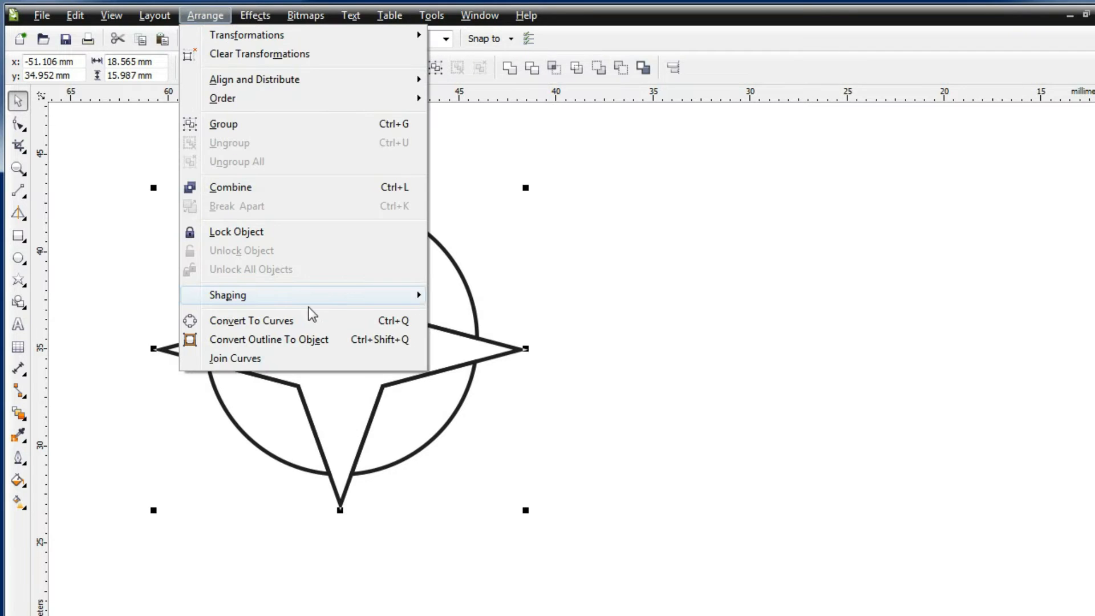
mouse_move(309, 297)
click(495, 336)
click(697, 377)
Shrink the four-point star and centre it inside the cut circle
drag(464, 367, 702, 485)
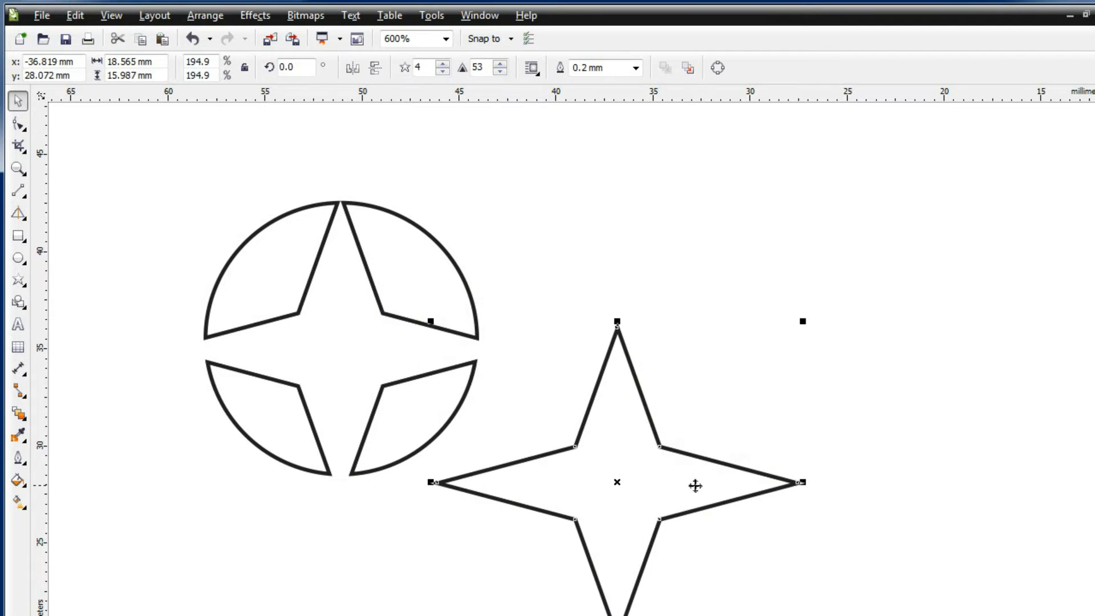
scroll(645, 444, down, 1)
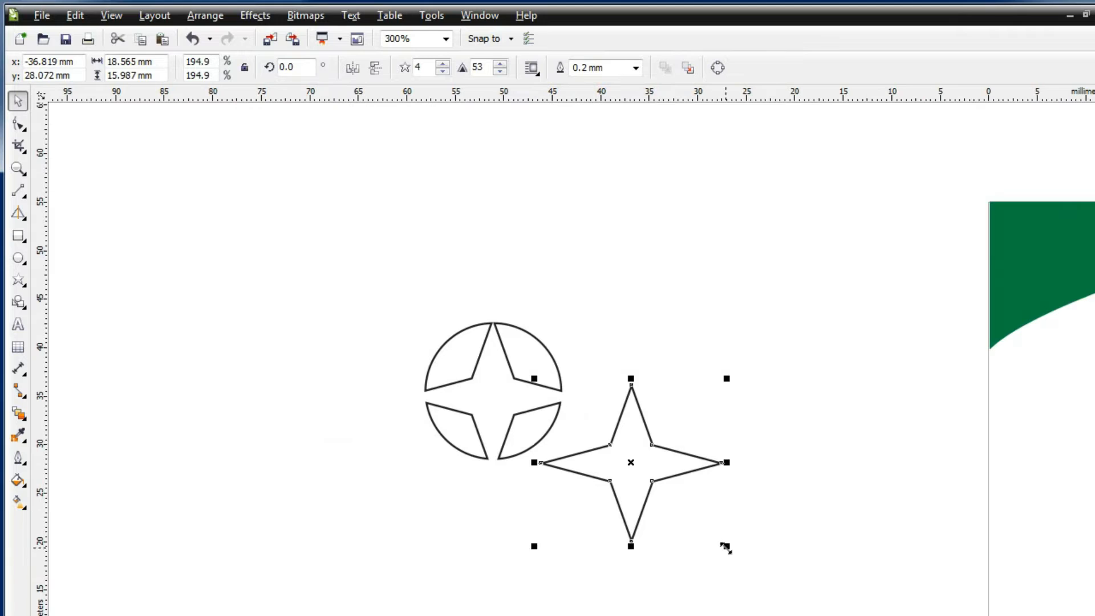
drag(726, 548, 630, 455)
drag(581, 420, 494, 393)
click(505, 400)
Fill the compass's centre star with an orange-red uniform colour
click(505, 401)
click(18, 480)
click(61, 498)
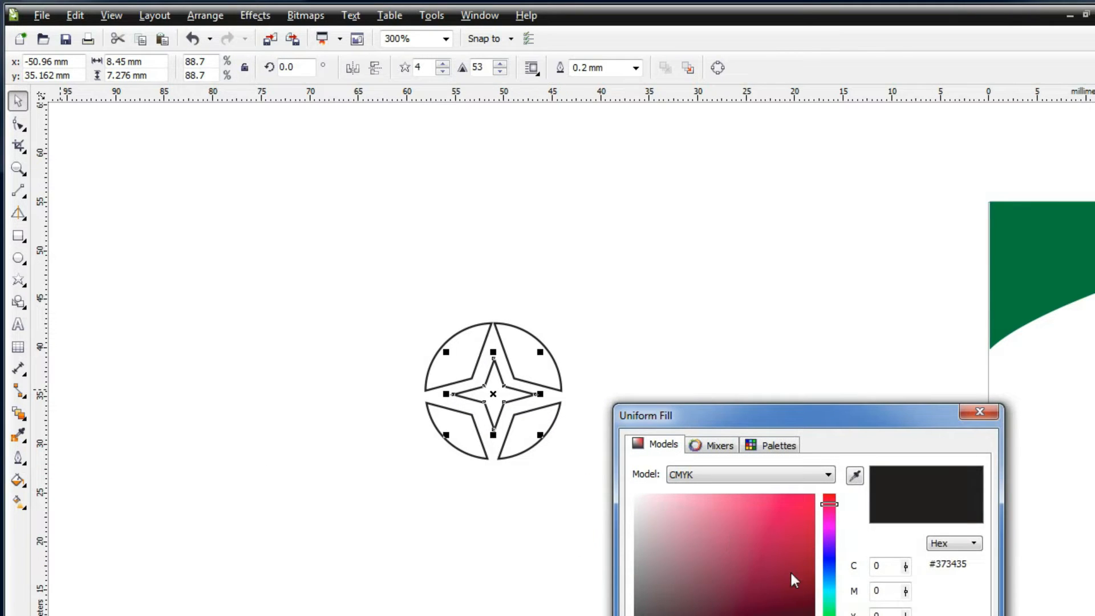
click(829, 615)
click(828, 615)
click(814, 495)
key(Return)
click(558, 354)
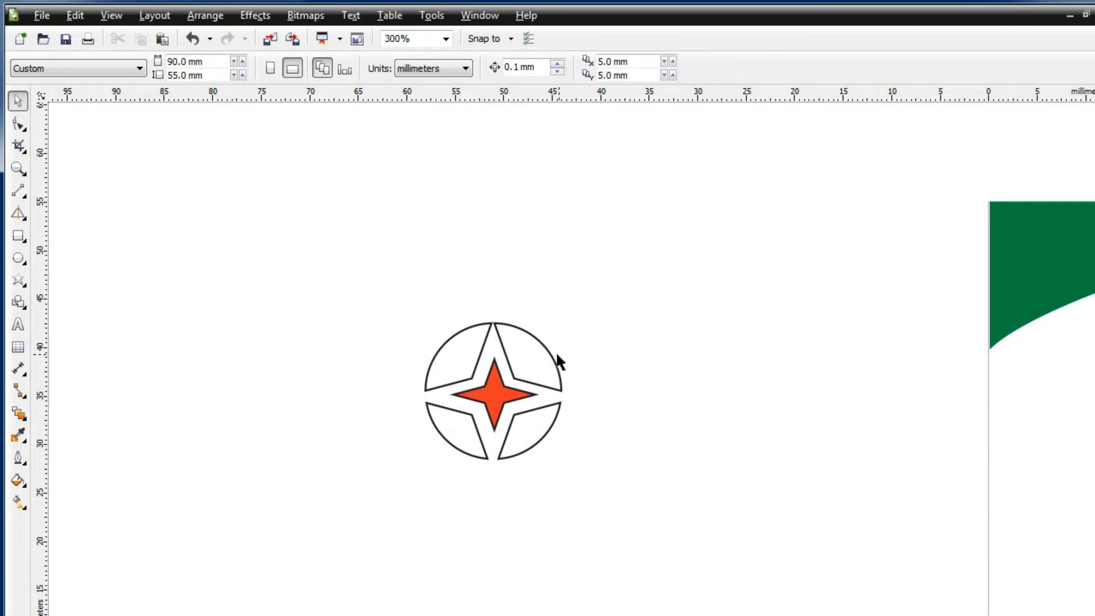
Give the compass body a grey uniform fill
click(558, 357)
click(18, 480)
click(74, 480)
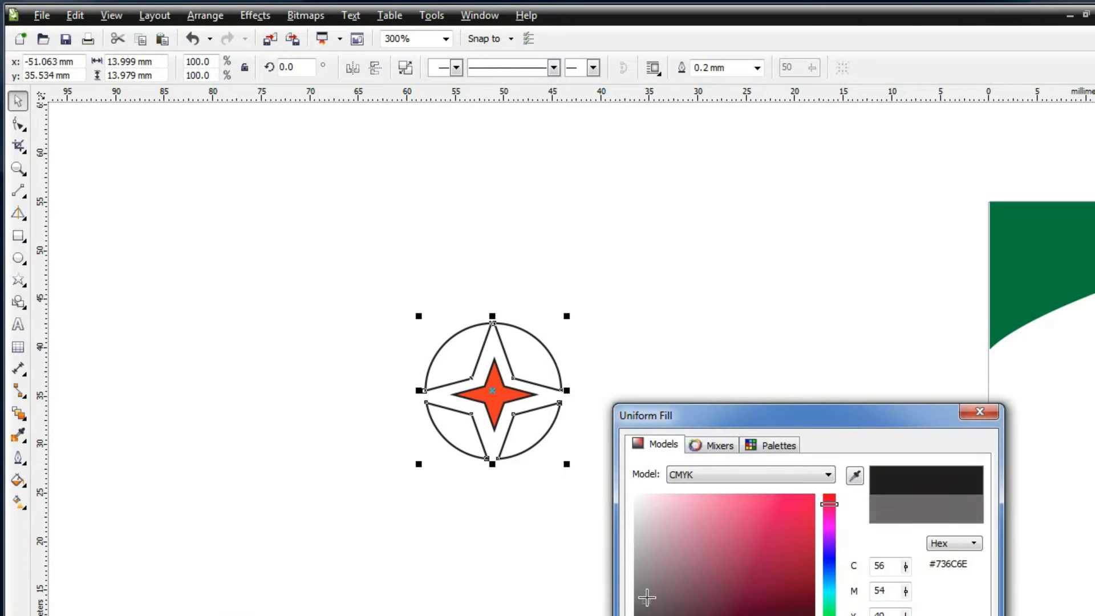
drag(643, 602, 647, 587)
key(Return)
Remove the outline from both the star and the compass
drag(367, 284, 625, 521)
click(18, 458)
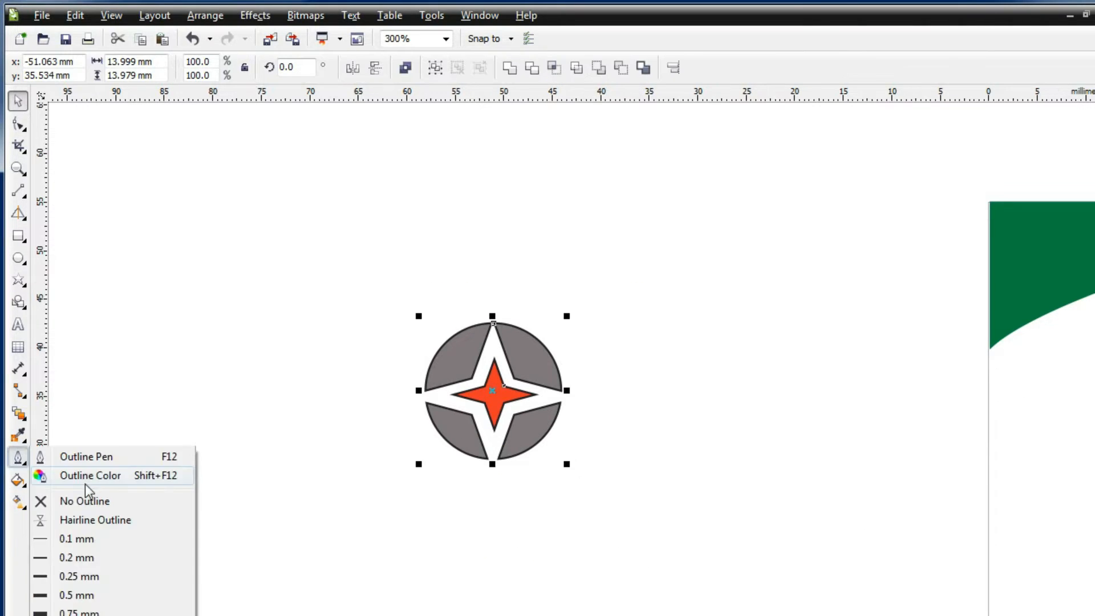
click(84, 500)
click(240, 410)
Shrink the logo to about 5 mm and place it mid-card
scroll(239, 409, down, 1)
click(365, 396)
drag(402, 437, 841, 396)
click(825, 491)
click(854, 426)
key(Escape)
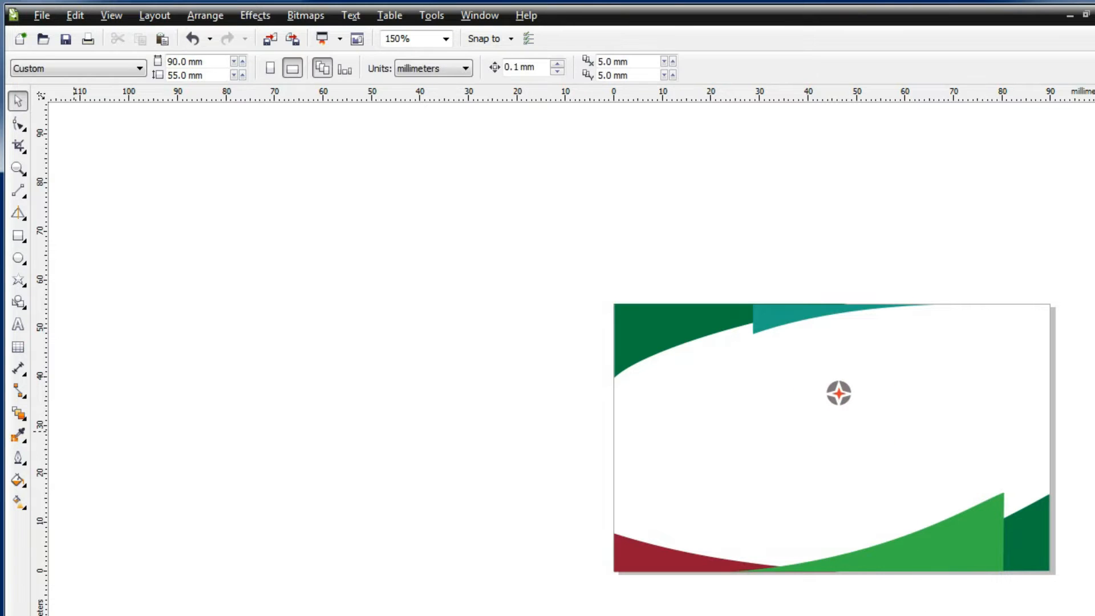
Type FOURSTAR LIMITED on the canvas in bold Gautami
click(18, 326)
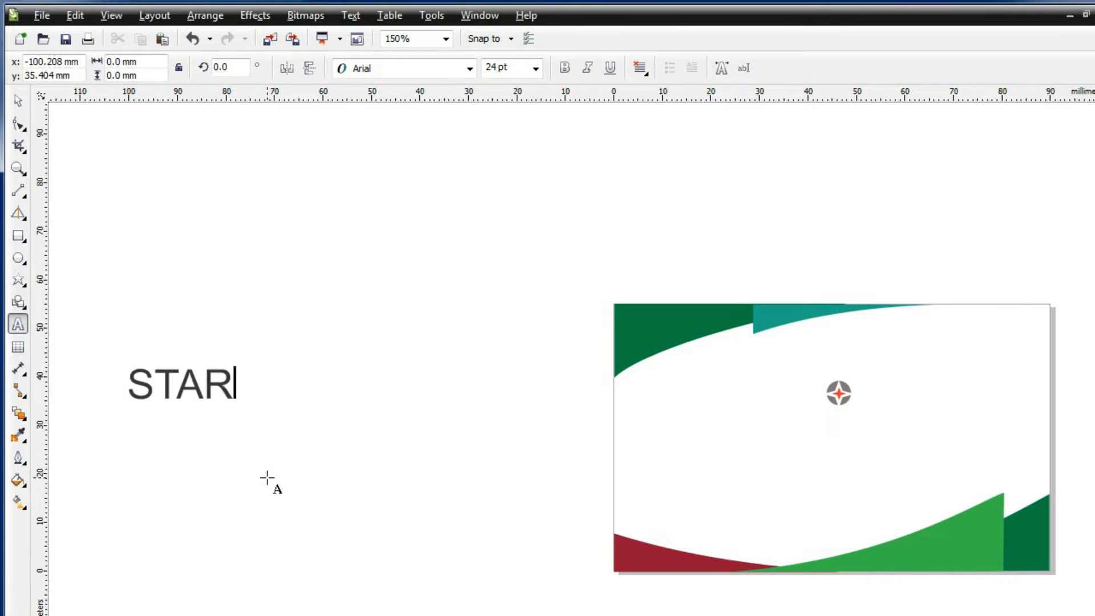
text(OURSTAR)
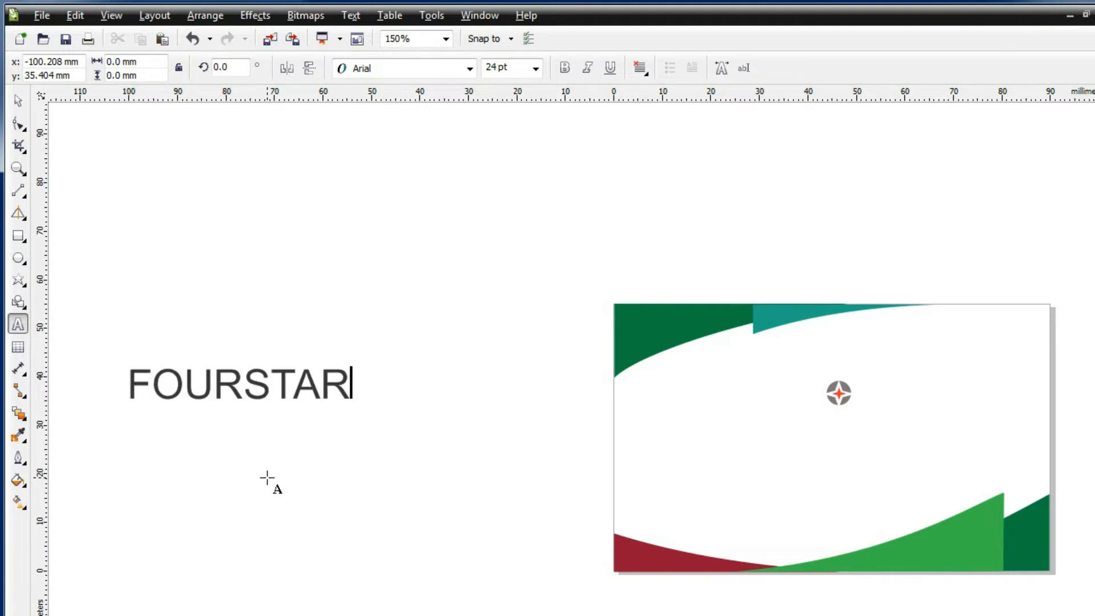
text( LIMITED)
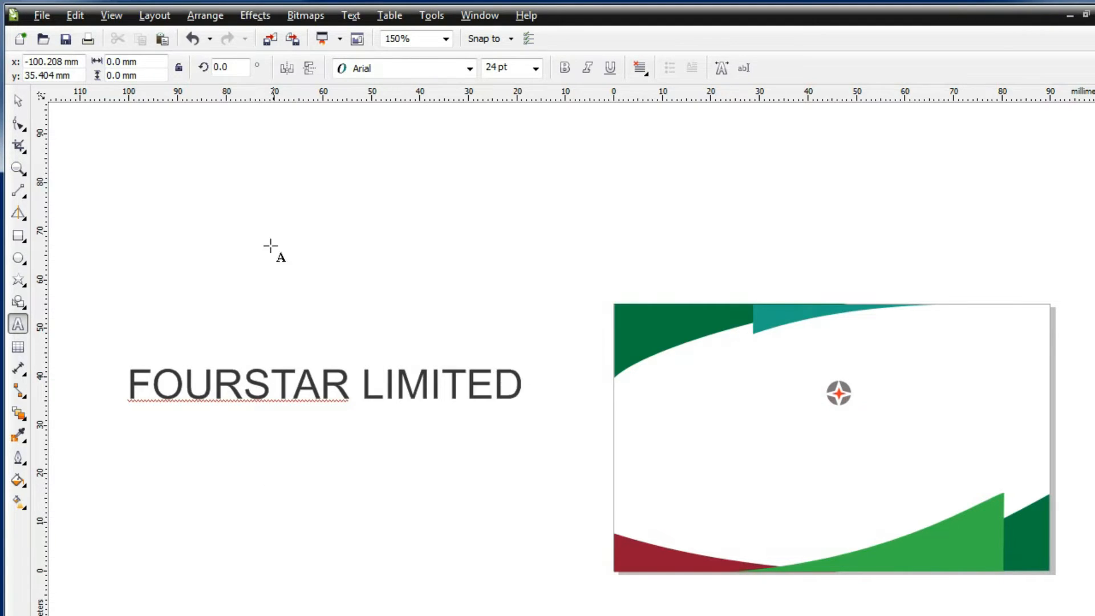
key(ctrl+a)
click(469, 68)
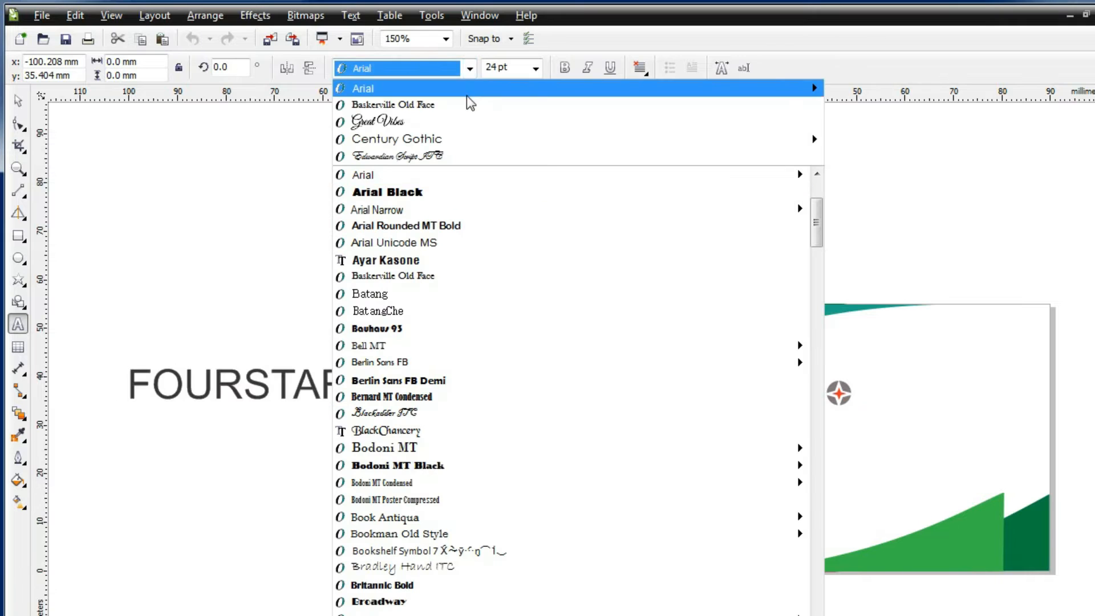
scroll(658, 444, down, 2)
scroll(658, 444, down, 15)
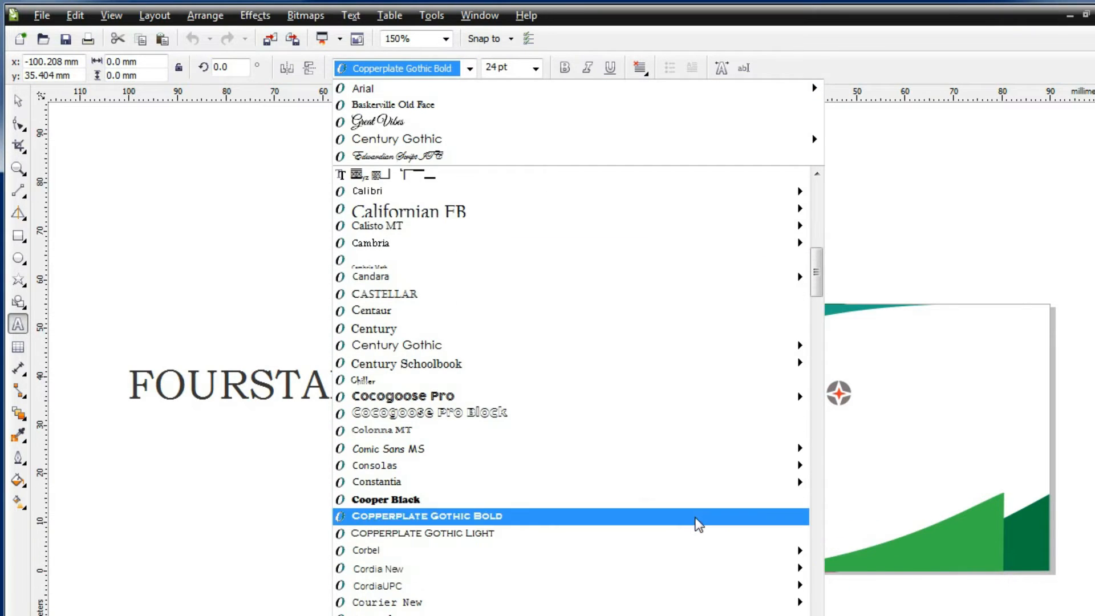
scroll(684, 518, down, 10)
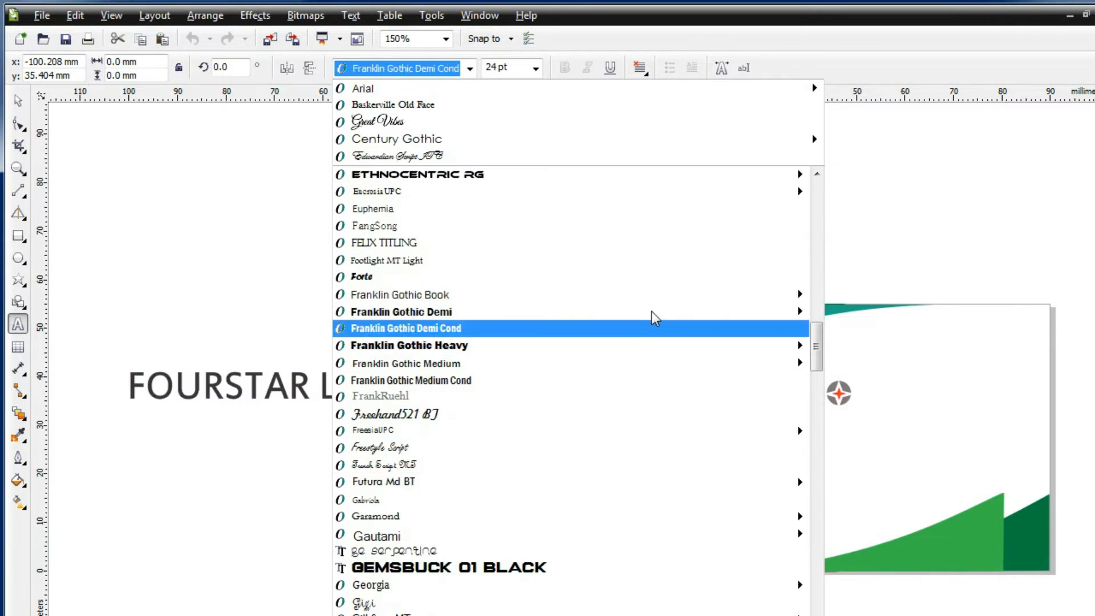
scroll(693, 382, down, 3)
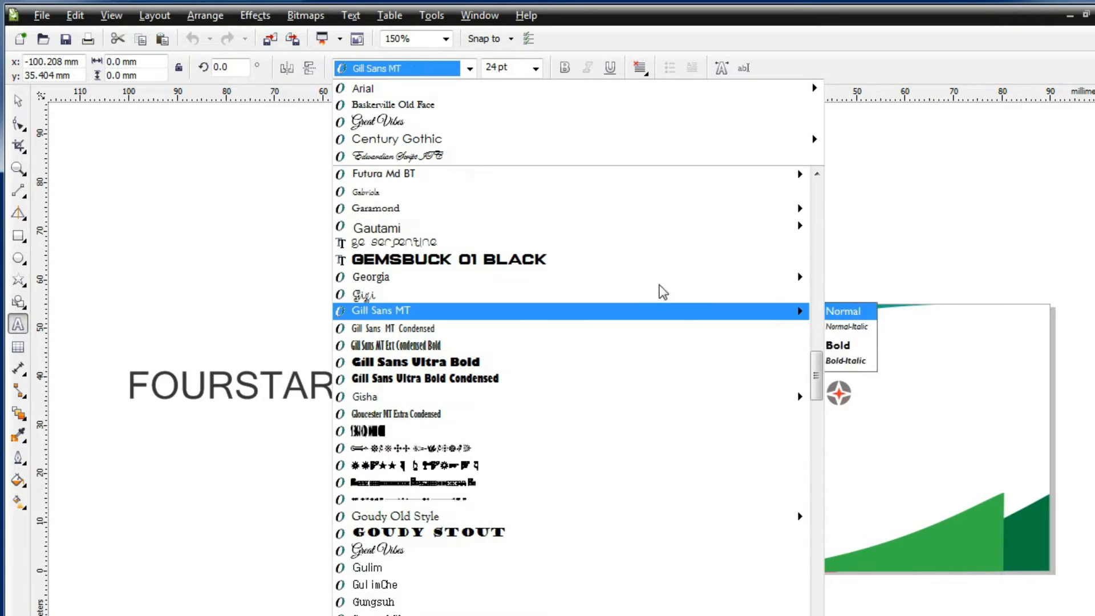
click(667, 234)
click(564, 67)
key(ctrl+space)
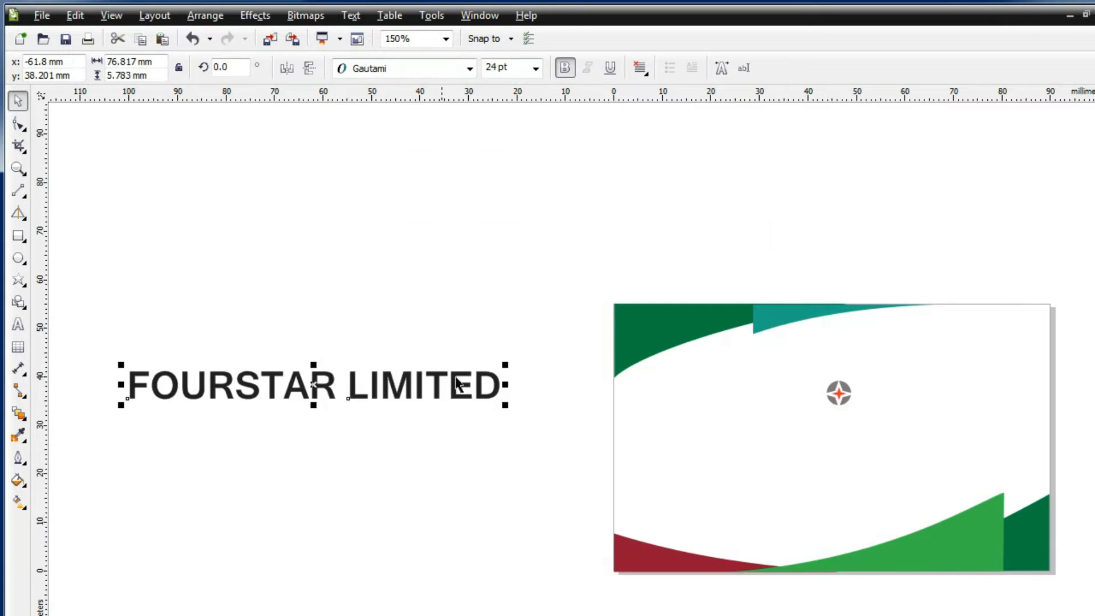
Shrink the company name to about 8 pt and fill it dark blue
drag(499, 403, 433, 403)
click(19, 480)
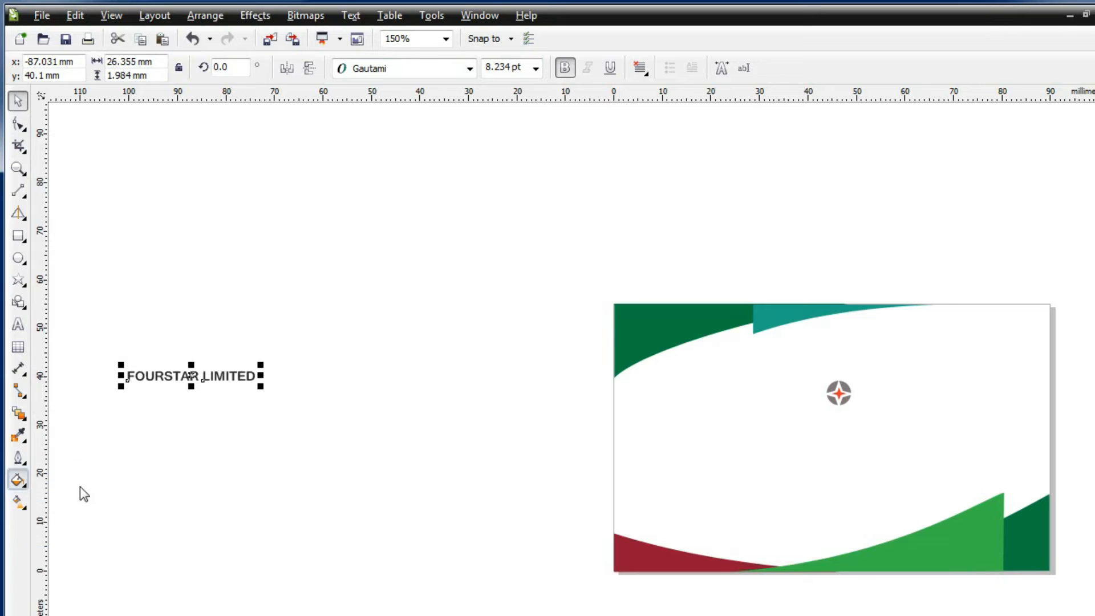
click(69, 479)
click(666, 447)
drag(830, 586, 828, 572)
click(779, 565)
click(830, 576)
click(805, 570)
key(Return)
Place FOURSTAR LIMITED under the logo, then move both slightly lower on the card
drag(231, 373, 880, 418)
click(382, 421)
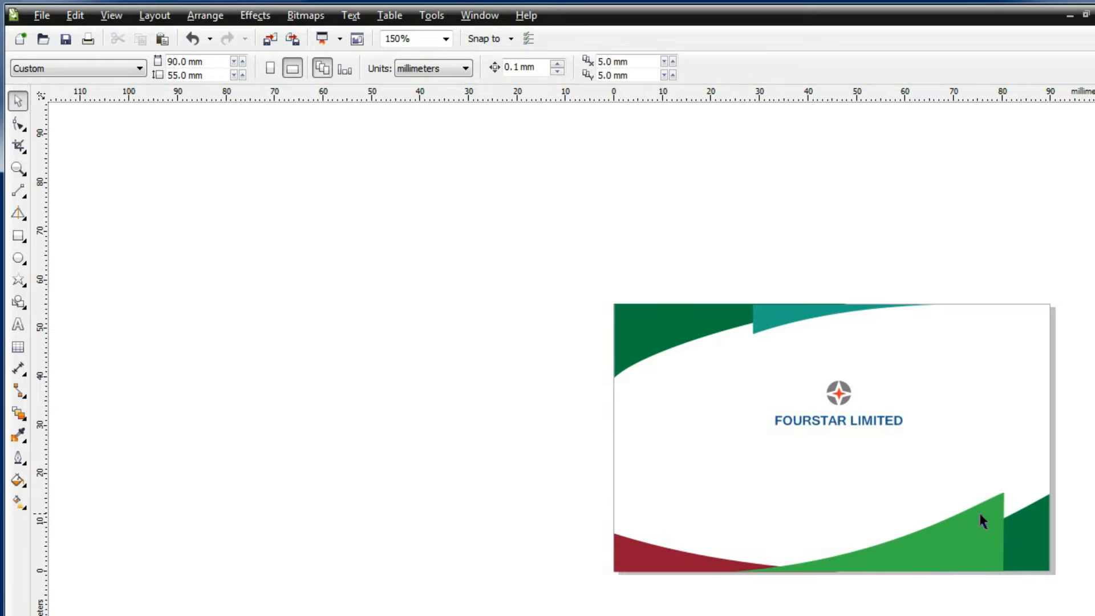
scroll(925, 499, up, 1)
scroll(721, 399, down, 1)
drag(653, 313, 822, 395)
drag(754, 375, 758, 393)
click(706, 605)
drag(1094, 345, 1094, 358)
drag(903, 615, 926, 615)
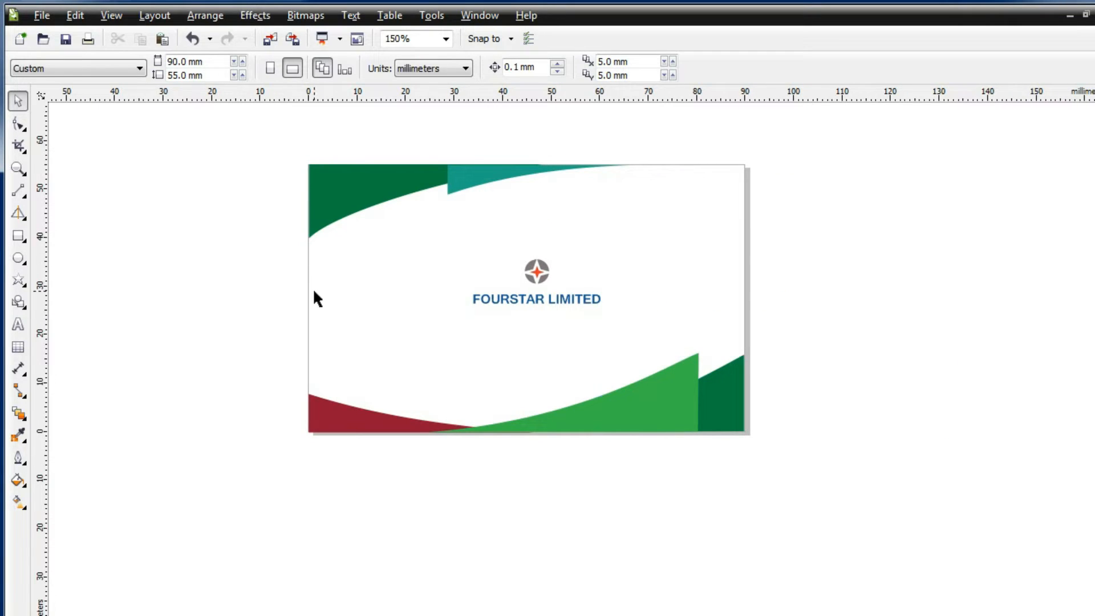
click(19, 236)
Draw a rectangle below the first card and set its height to 55 mm
drag(312, 448, 748, 562)
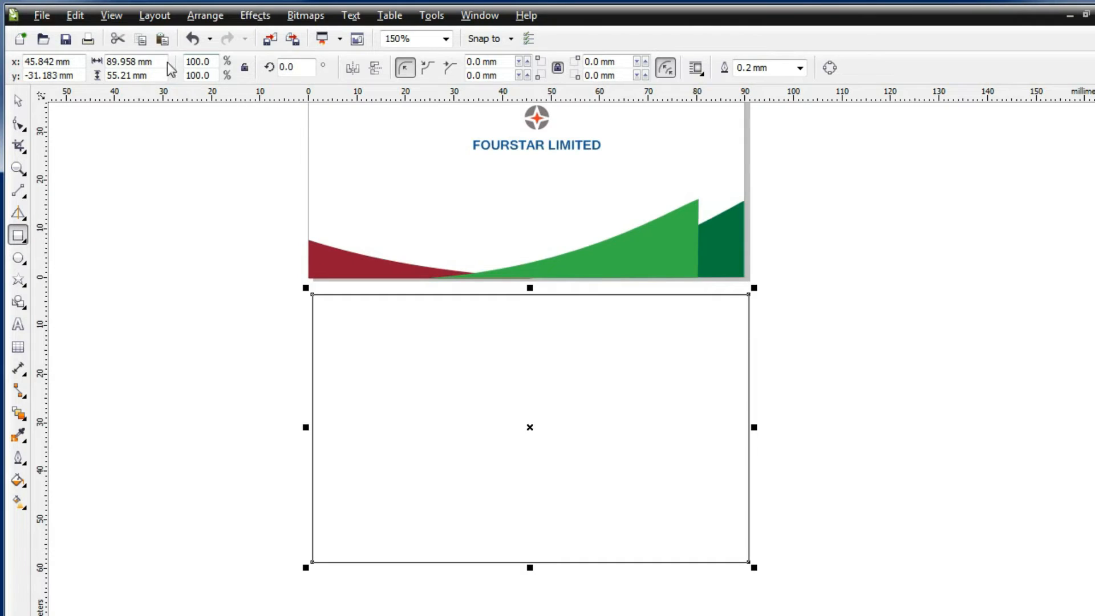
text(55)
key(Return)
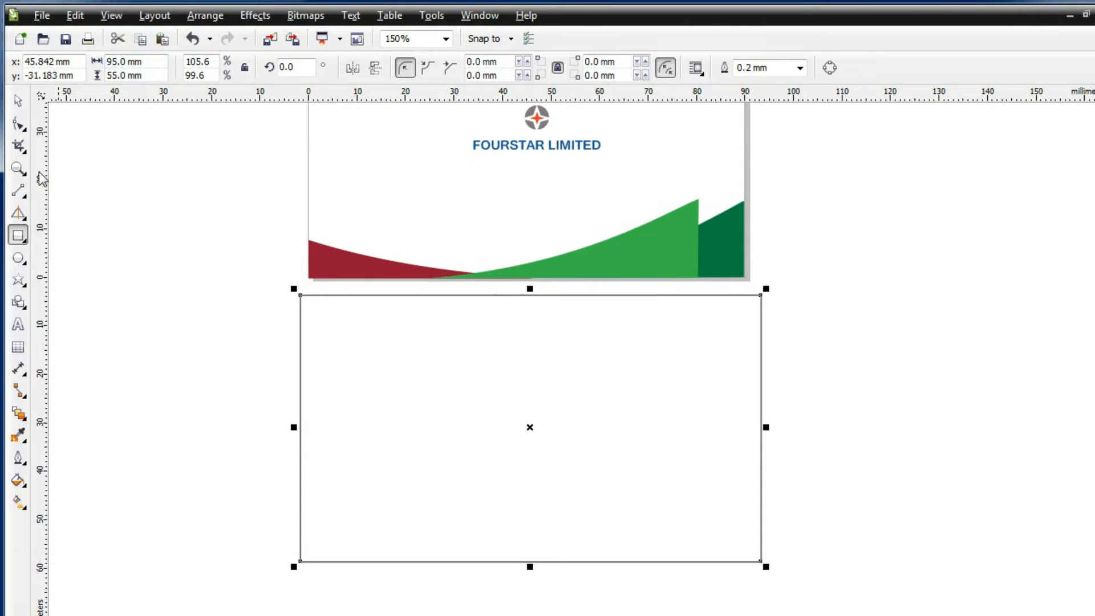
click(519, 125)
Drag a copy of the logo and FOURSTAR LIMITED into the new rectangle
scroll(508, 122, up, 1)
scroll(463, 142, down, 1)
drag(437, 111, 599, 181)
drag(508, 138, 625, 360)
right_click(625, 360)
Draw a small rectangle across the top of the second card
click(351, 377)
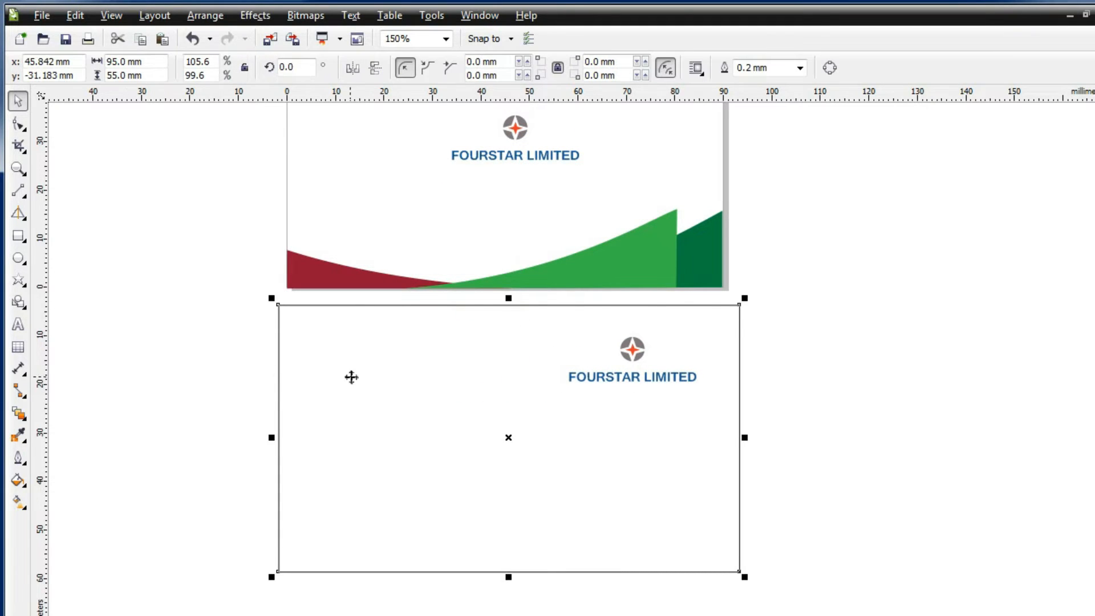
drag(526, 305, 739, 354)
click(17, 479)
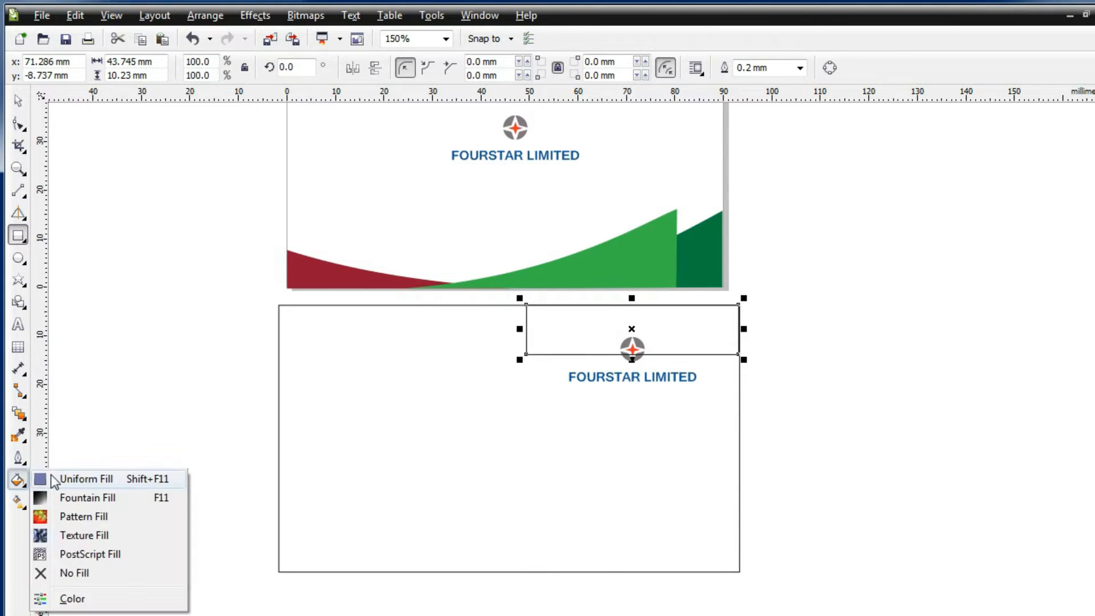
Fill the small rectangle with dark red sampled from the first card
click(52, 477)
click(854, 475)
click(378, 280)
key(Return)
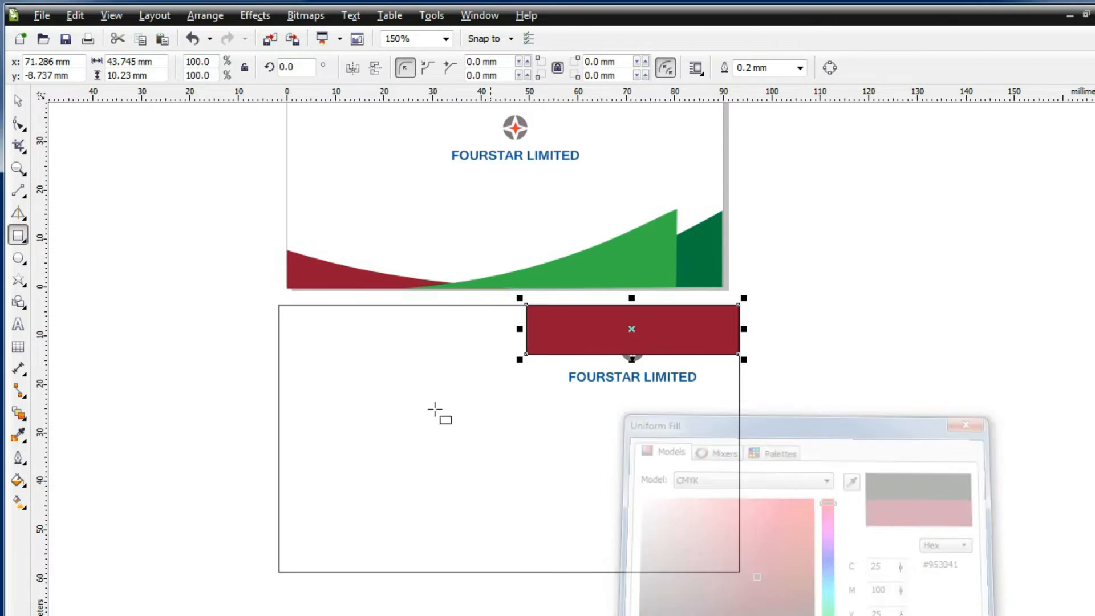
Convert the red rectangle to curves and pull its lower-left corner into a slope
click(19, 124)
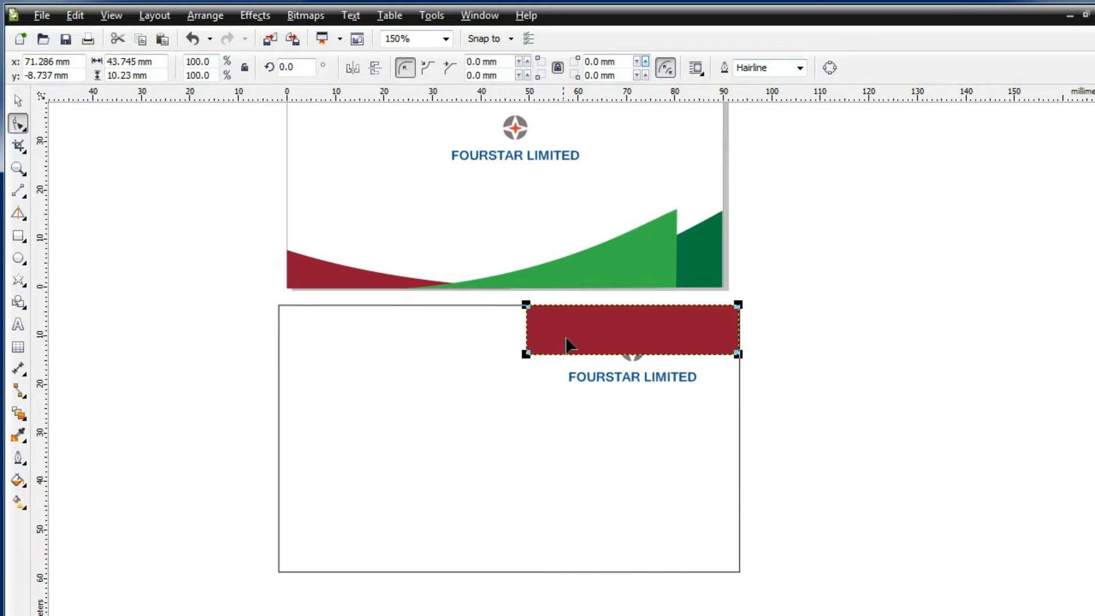
right_click(526, 326)
click(557, 399)
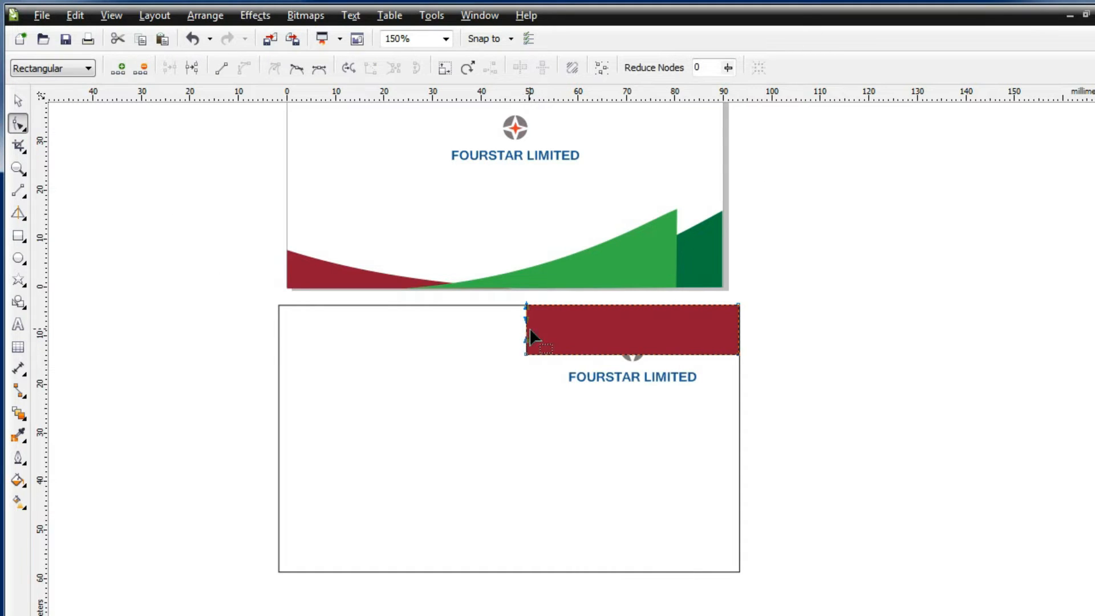
mouse_move(525, 354)
mouse_down()
mouse_move(447, 374)
mouse_move(515, 361)
mouse_up()
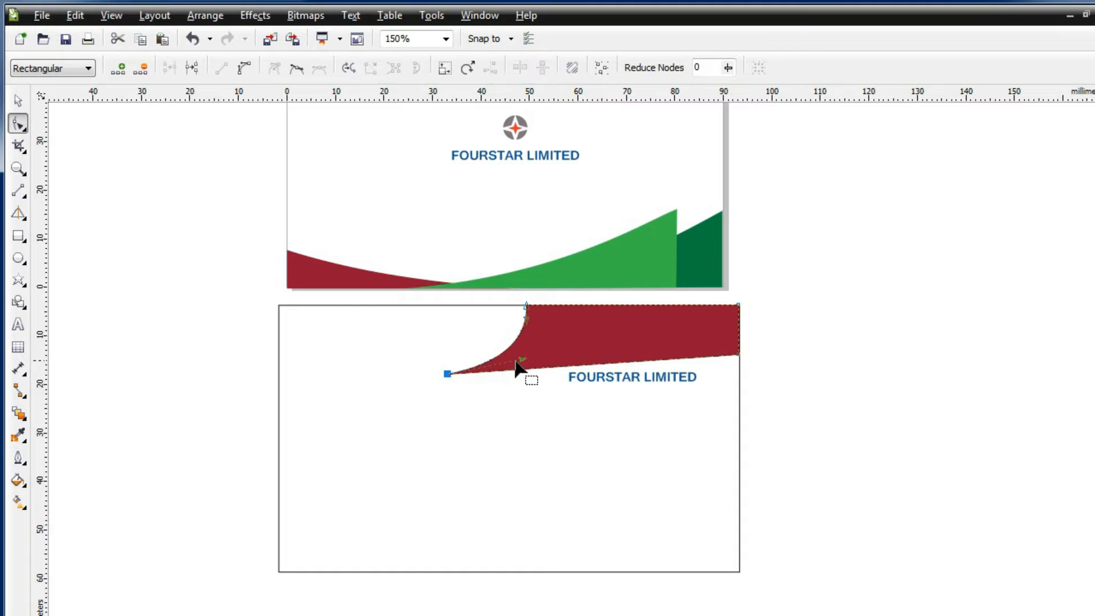
Draw a wide band across the card's middle, fill it with sampled dark green, no outline
key(F6)
drag(279, 352, 739, 520)
click(27, 486)
click(101, 502)
click(771, 593)
click(653, 614)
click(854, 475)
click(720, 253)
key(Return)
click(800, 68)
click(747, 78)
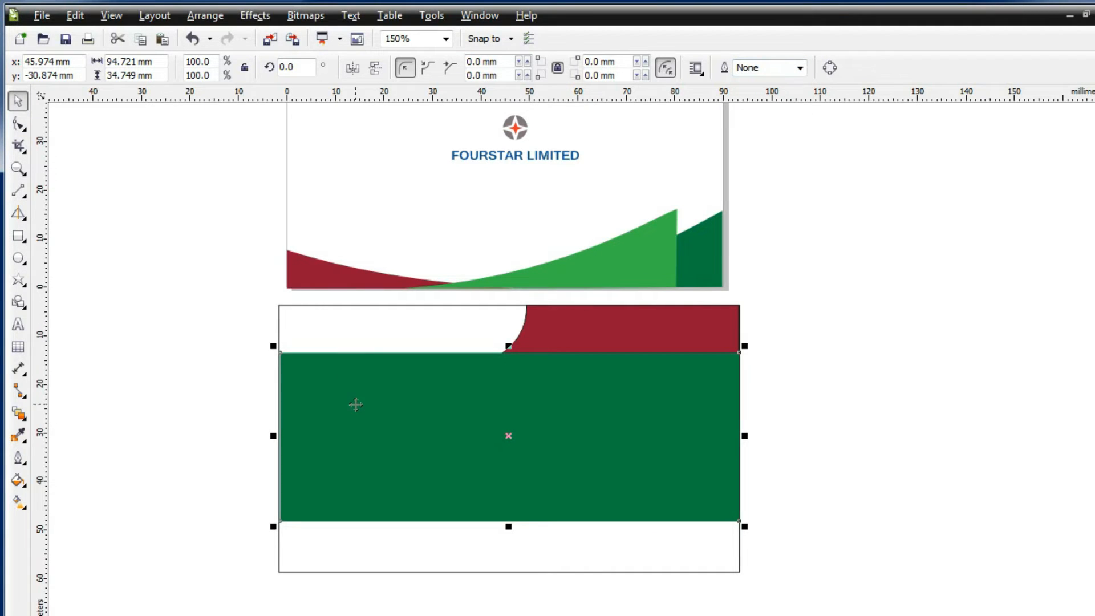
click(153, 290)
Add a node to the red shape and stretch it to the card's bottom corners
click(550, 331)
click(18, 124)
right_click(503, 351)
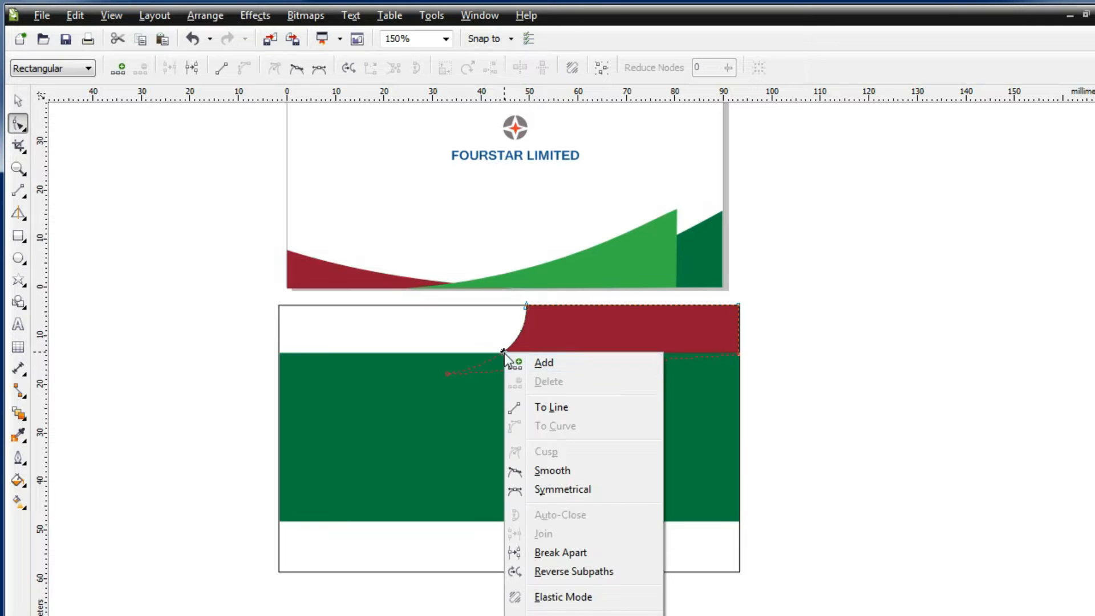
click(541, 362)
drag(306, 582, 290, 520)
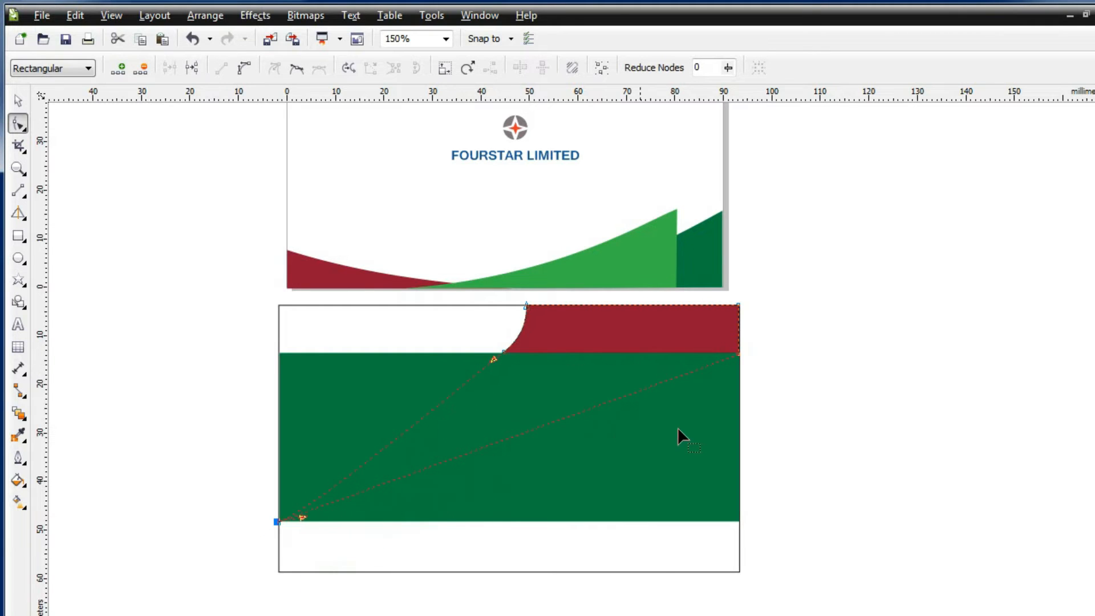
drag(734, 359, 745, 576)
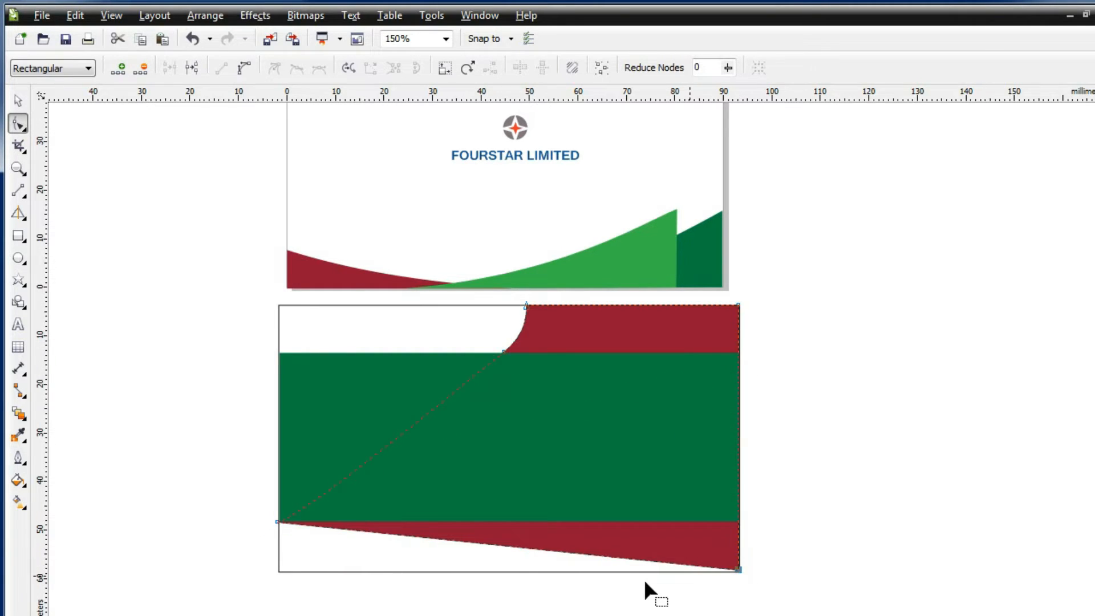
drag(309, 525, 278, 572)
key(space)
click(82, 289)
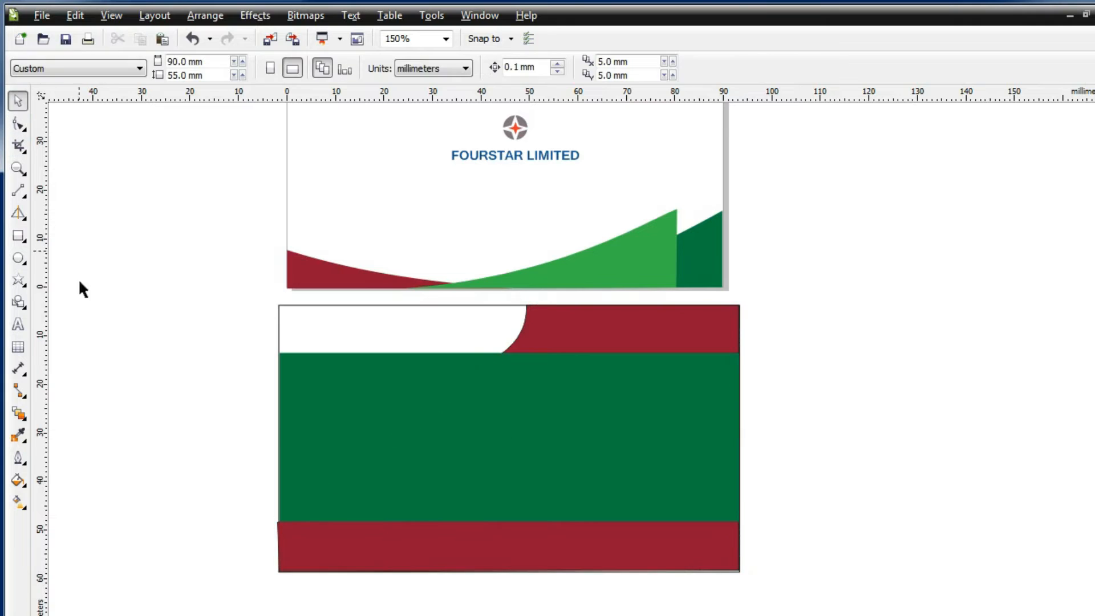
Draw a rectangle at the card's top-left and bend one edge into a concave curve
click(19, 235)
drag(279, 304, 525, 353)
key(F10)
right_click(420, 324)
click(490, 333)
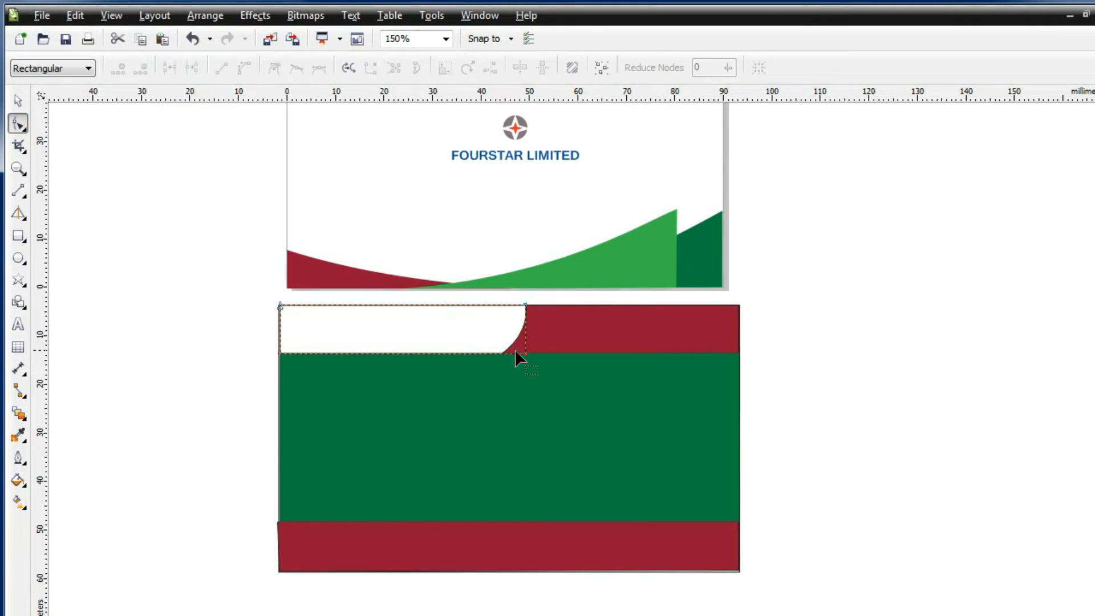
right_click(513, 344)
click(561, 399)
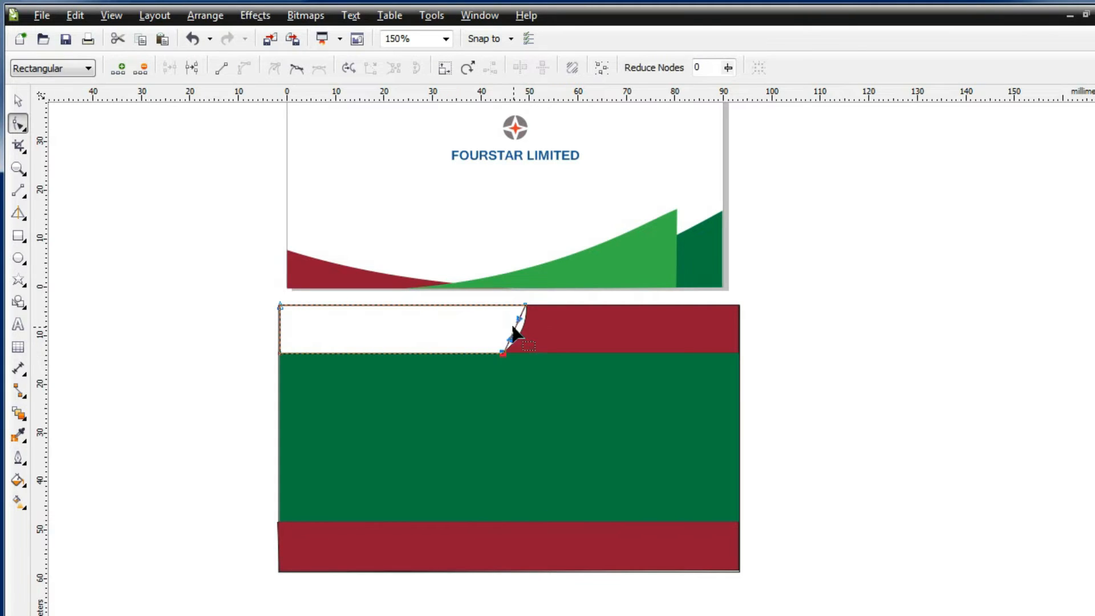
Fill the curved shape near-white
click(19, 480)
click(74, 477)
click(629, 491)
key(Return)
Place a copy of the white shape on the bottom red band and remove its outline
click(18, 101)
drag(459, 313, 675, 548)
click(757, 67)
click(707, 80)
key(Escape)
click(556, 402)
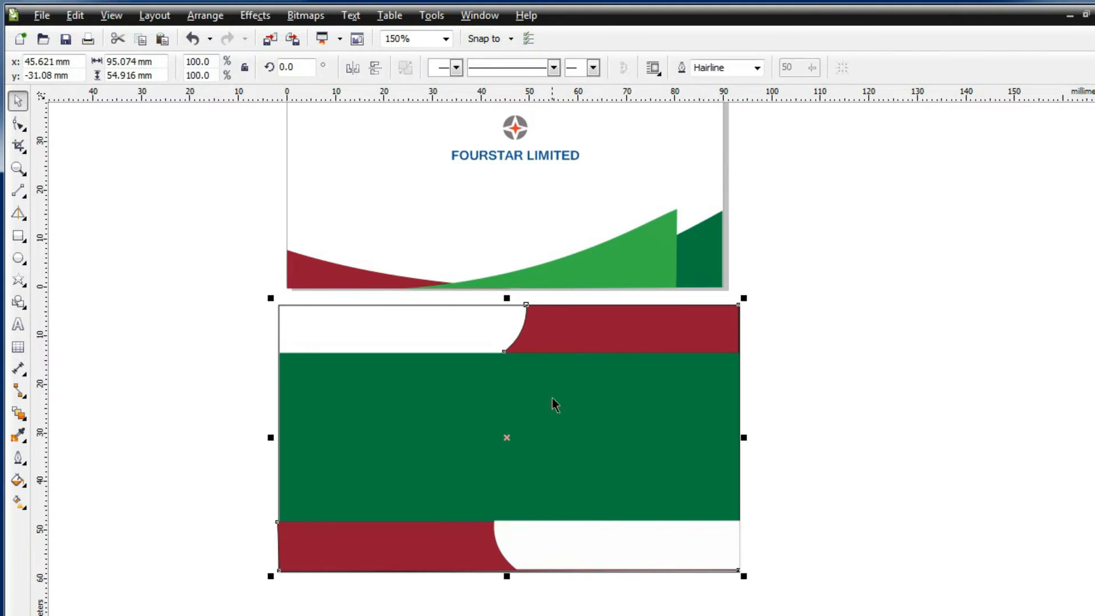
click(18, 457)
click(158, 383)
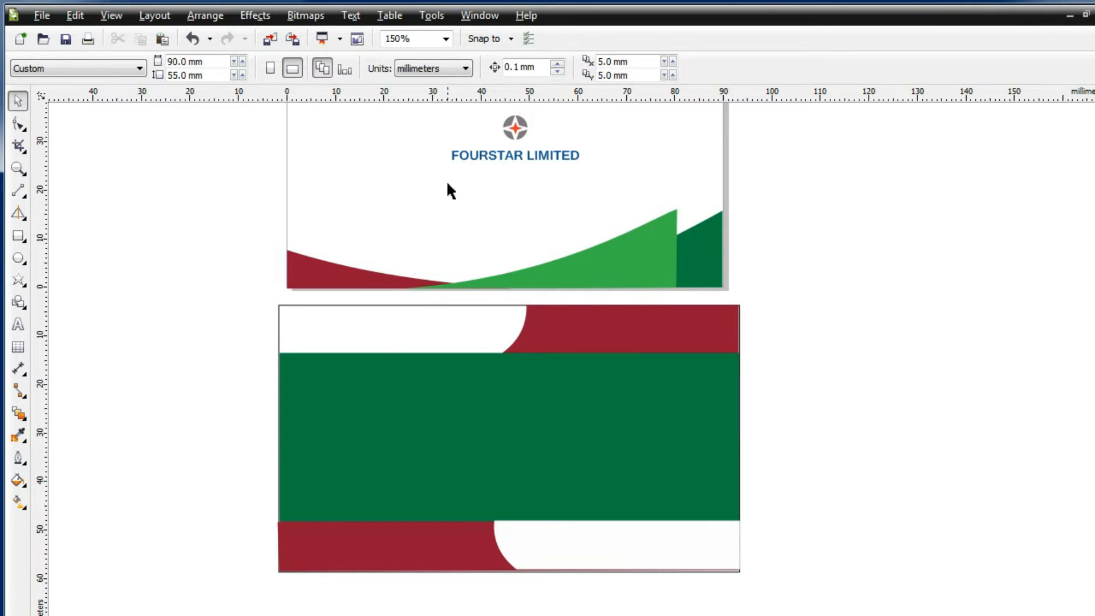
Uncover the logo by moving the green band down and the logo group off to the right, leaving the red shape at the top-right corner
scroll(447, 206, down, 1)
drag(491, 312, 495, 371)
scroll(535, 329, up, 1)
click(586, 298)
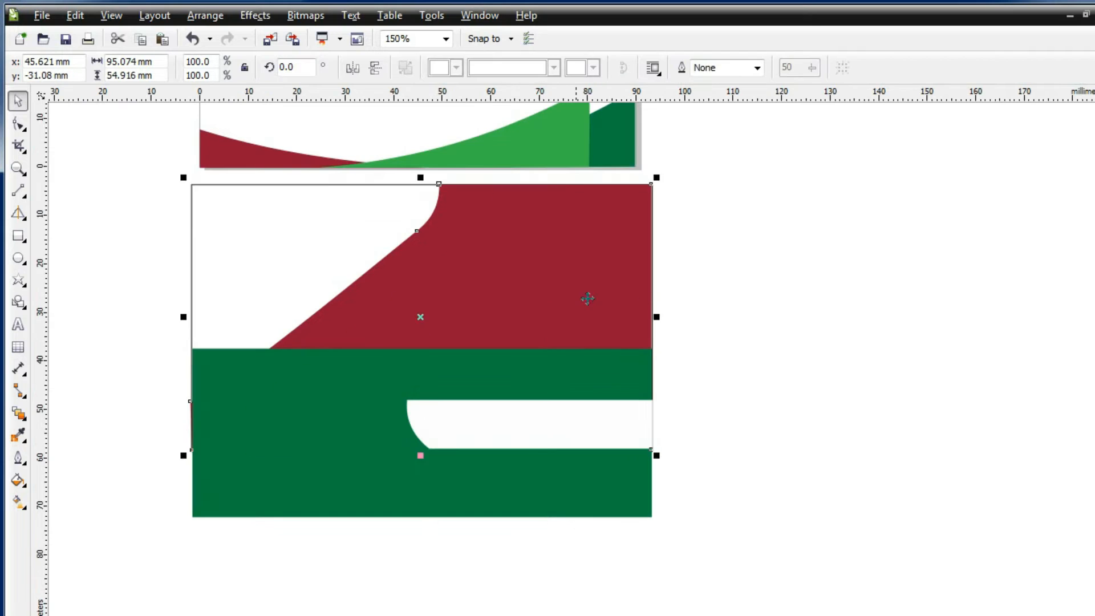
drag(587, 298, 732, 309)
click(464, 230)
drag(461, 172, 632, 279)
drag(550, 233, 970, 288)
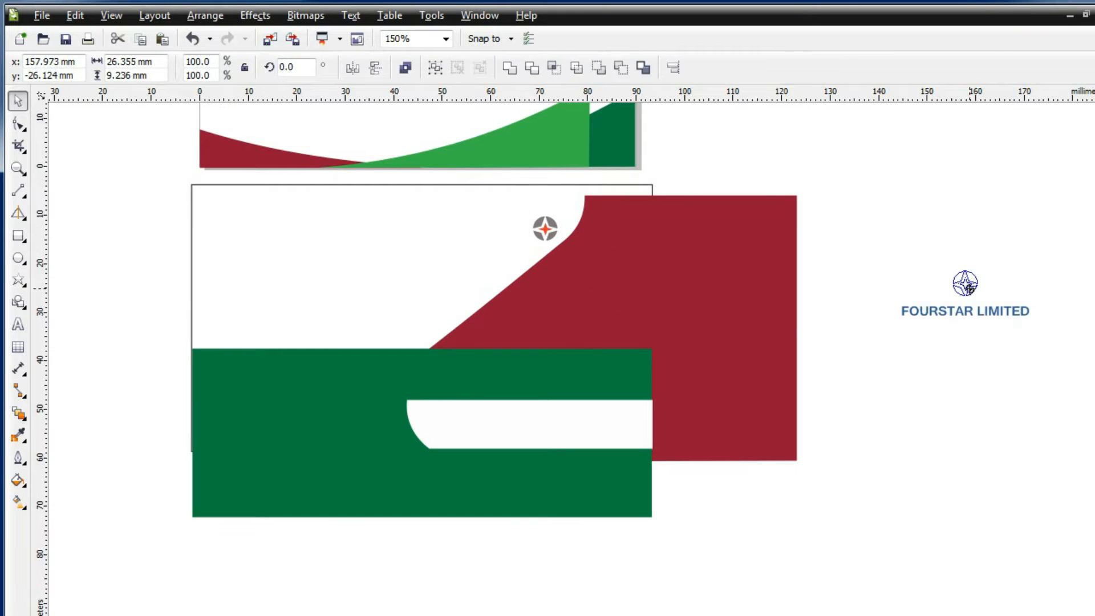
drag(691, 240, 559, 232)
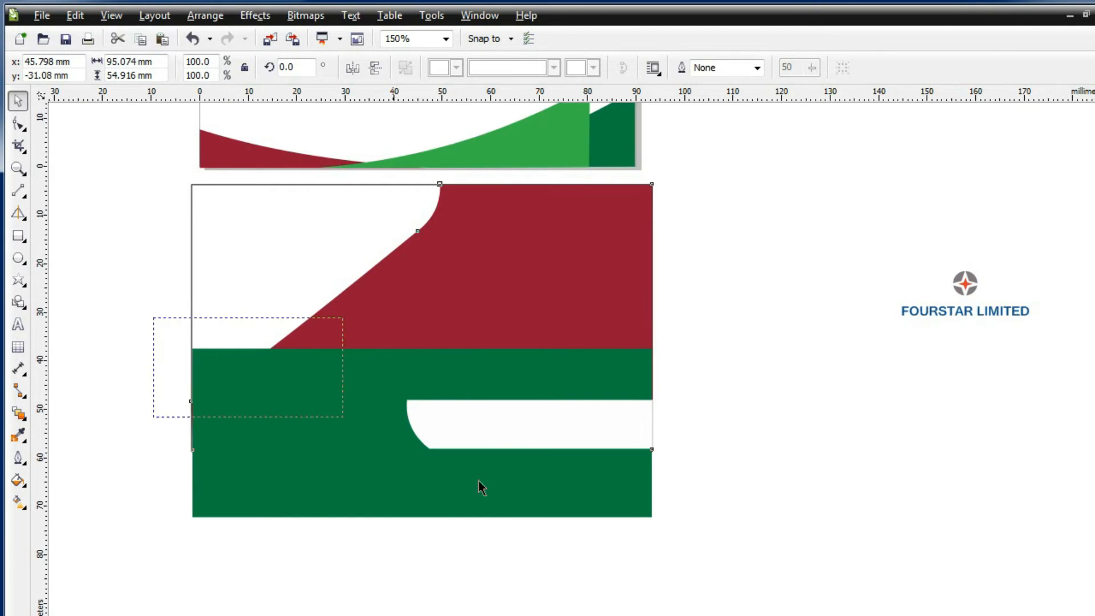
key(Escape)
Return the green band across the card's middle and try dropping the logo group onto it
drag(354, 452, 347, 328)
drag(872, 355, 1075, 248)
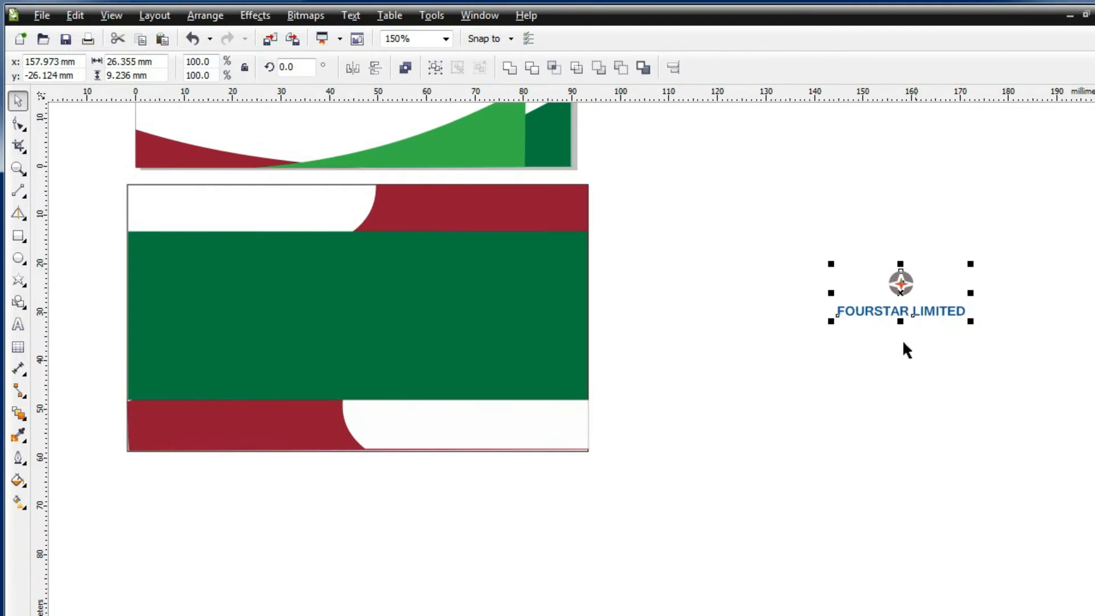
drag(896, 285, 258, 282)
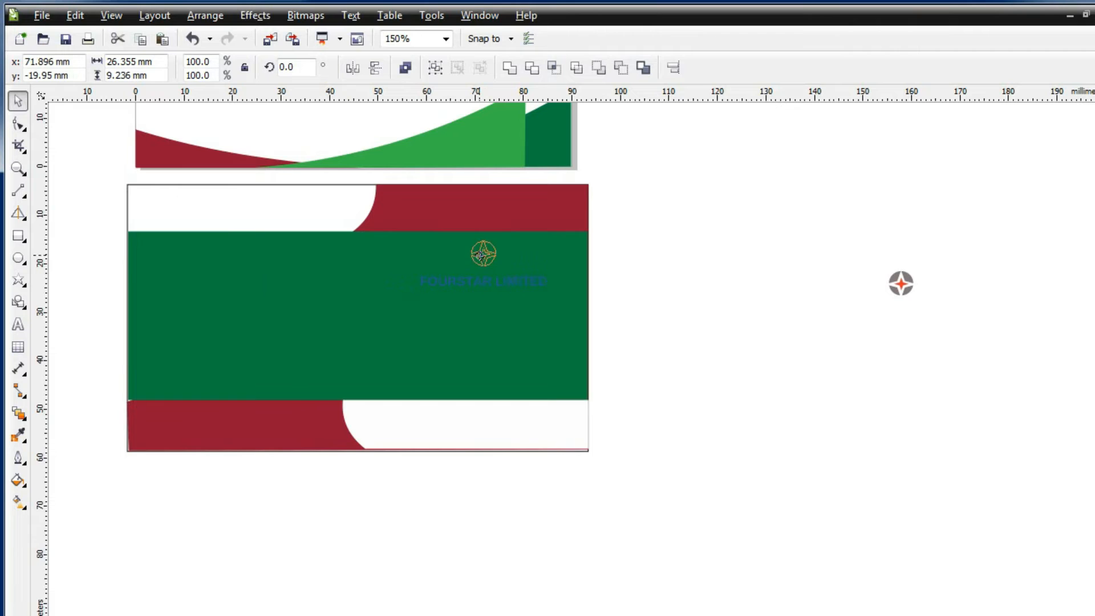
drag(481, 255, 480, 255)
key(ctrl+z)
Order the logo group in front of the green band and place it on the band
right_click(896, 293)
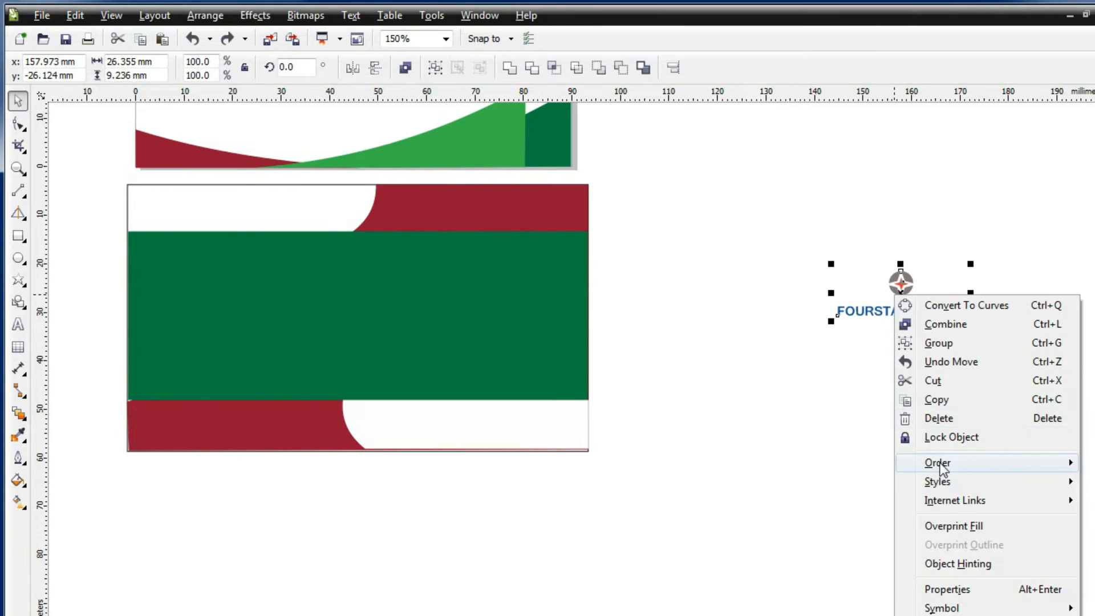
mouse_move(940, 464)
click(761, 592)
click(547, 342)
drag(896, 285, 485, 257)
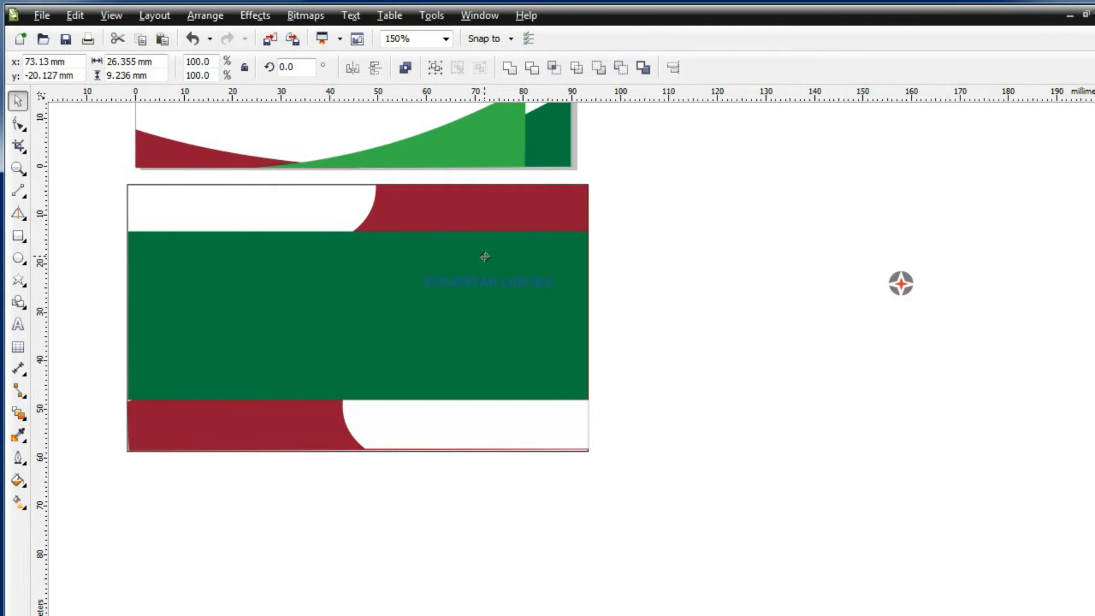
click(567, 246)
Fill the FOURSTAR logo and FOURSTAR LIMITED name with uniform white
drag(585, 241, 385, 335)
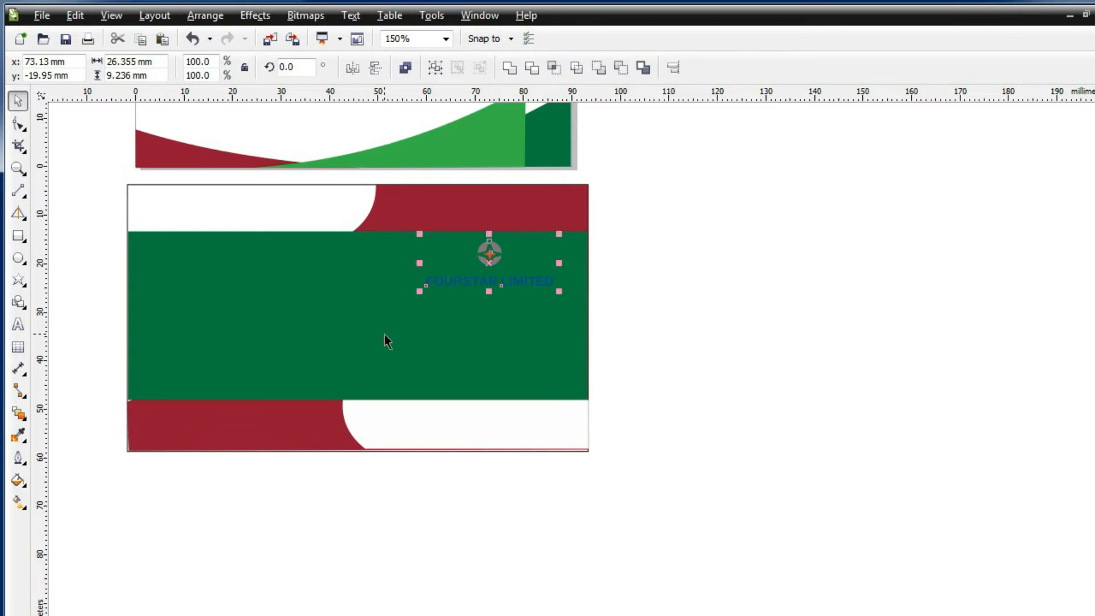
drag(4, 472, 8, 472)
click(18, 480)
click(77, 479)
drag(647, 507, 621, 464)
key(Return)
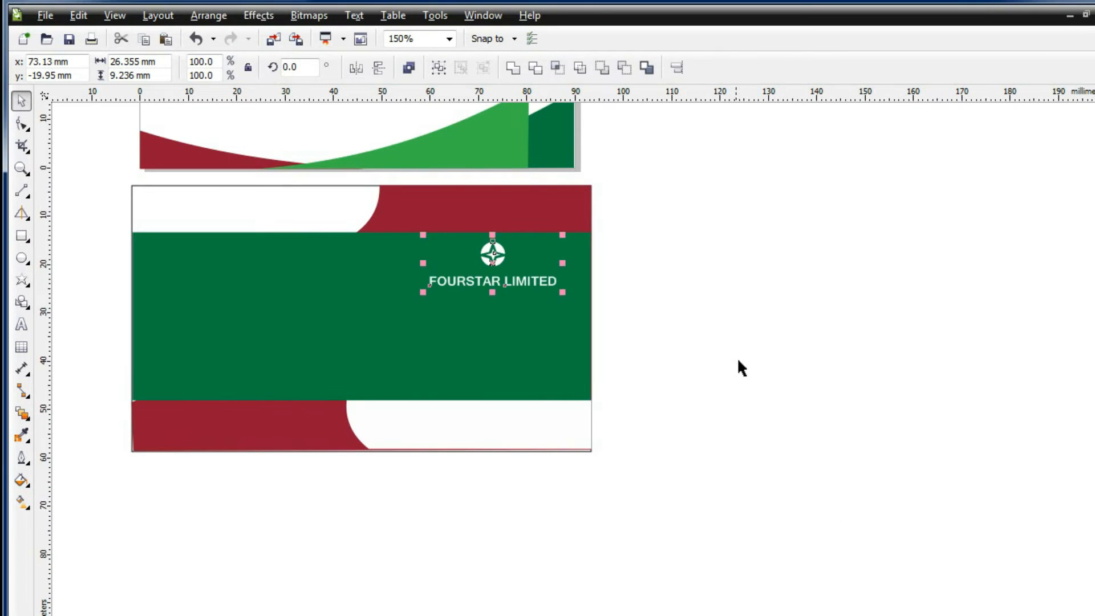
click(738, 361)
key(F8)
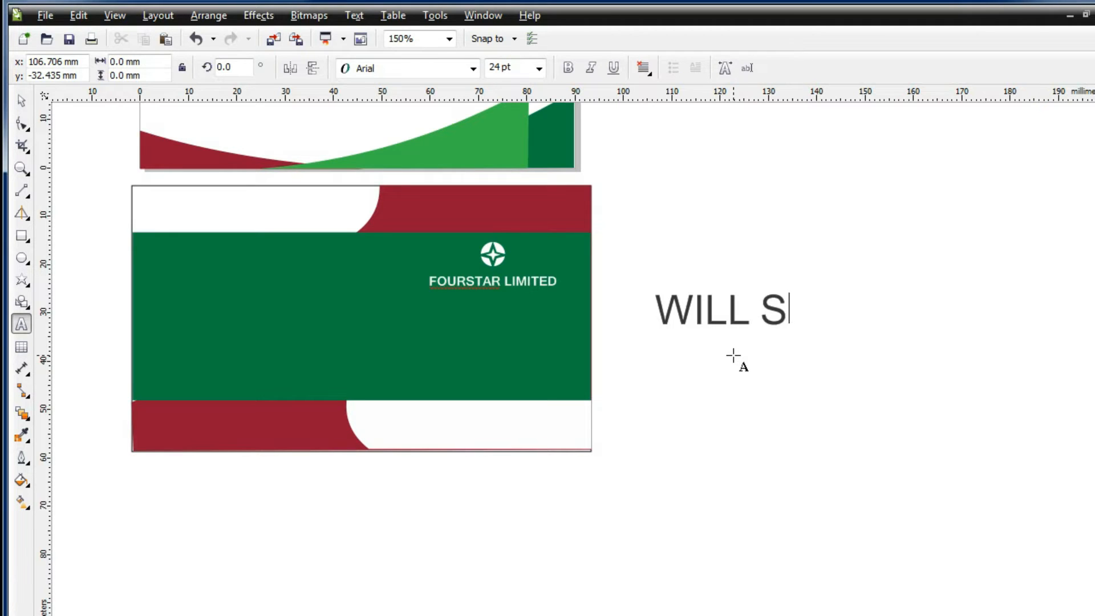
text(MART)
key(ctrl+a)
click(473, 69)
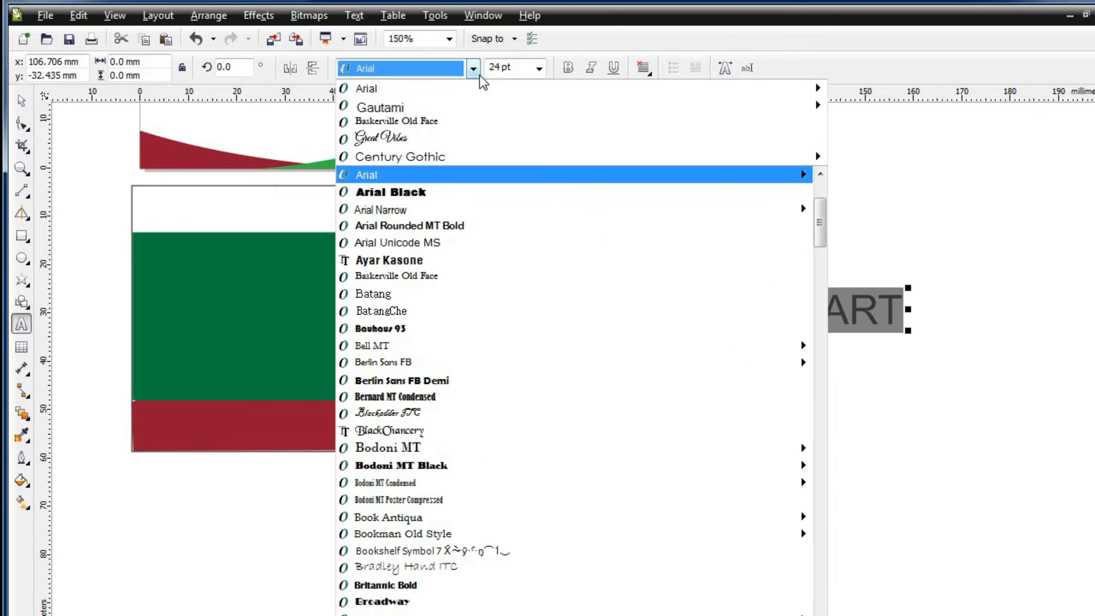
mouse_move(815, 157)
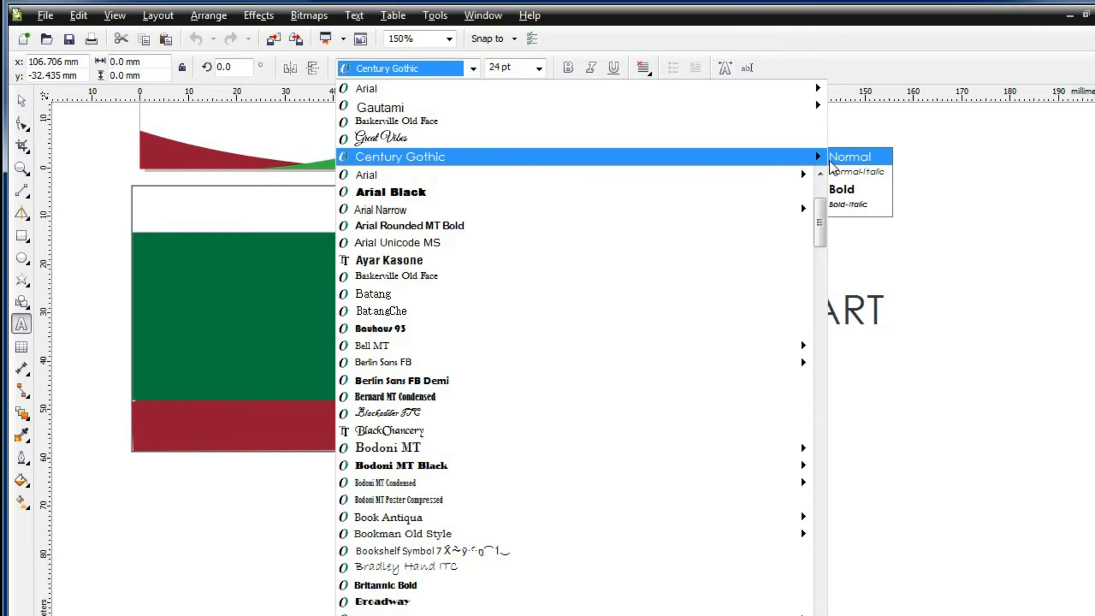
click(842, 189)
click(21, 101)
drag(885, 334, 250, 257)
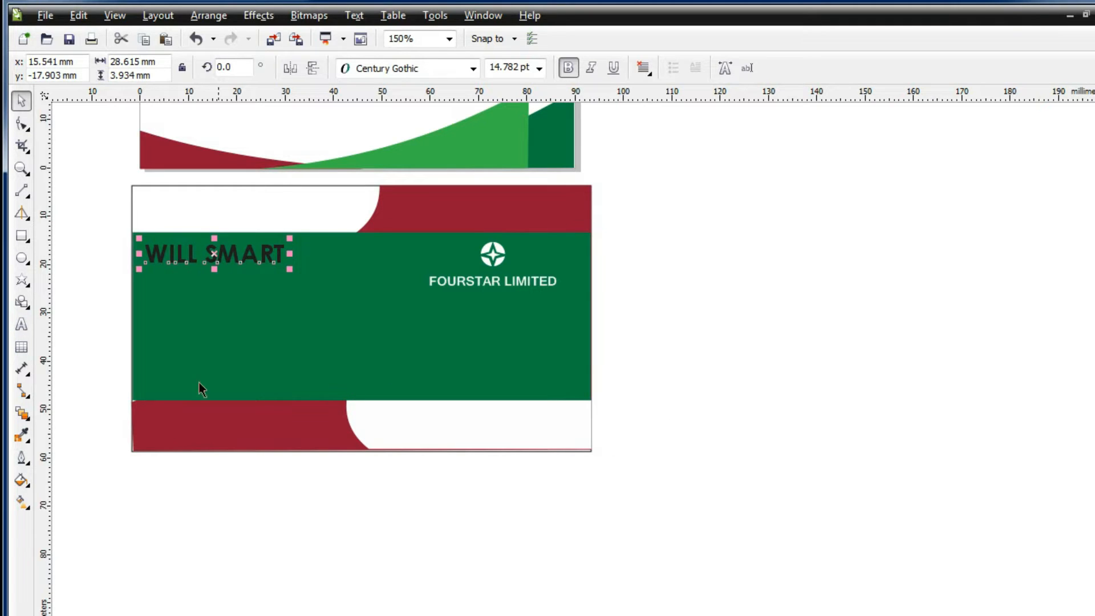
key(F8)
click(800, 365)
text(Art Se)
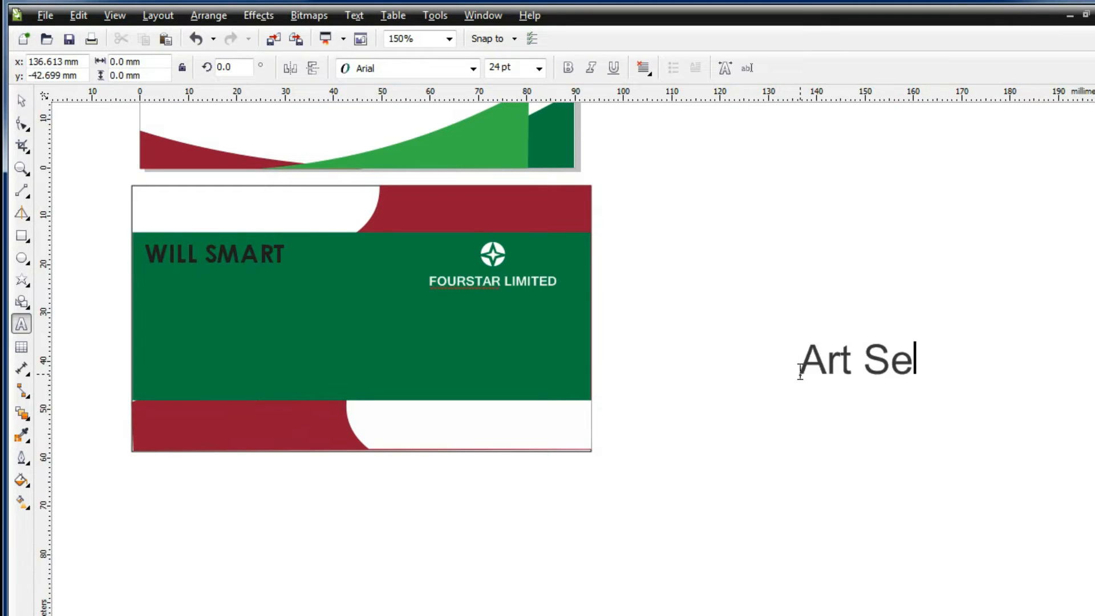
text(nior)
key(ctrl+a)
click(473, 69)
click(478, 101)
click(539, 69)
click(521, 133)
click(22, 101)
drag(799, 368, 143, 272)
click(986, 488)
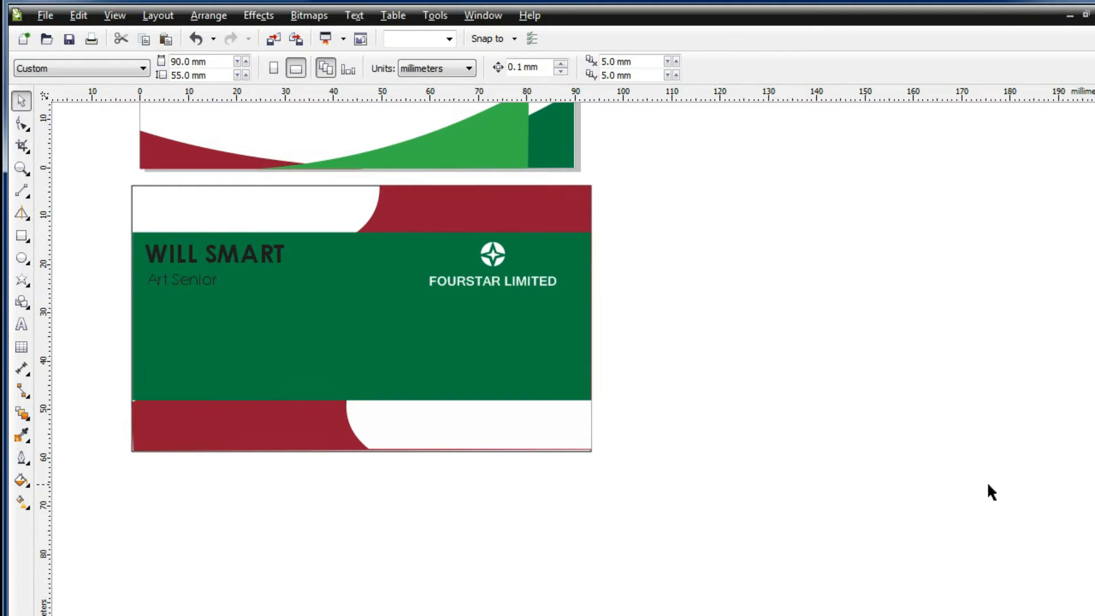
Ungroup the New Leaf card and marquee-select its three green contact icons
scroll(987, 489, down, 8)
scroll(859, 492, down, 3)
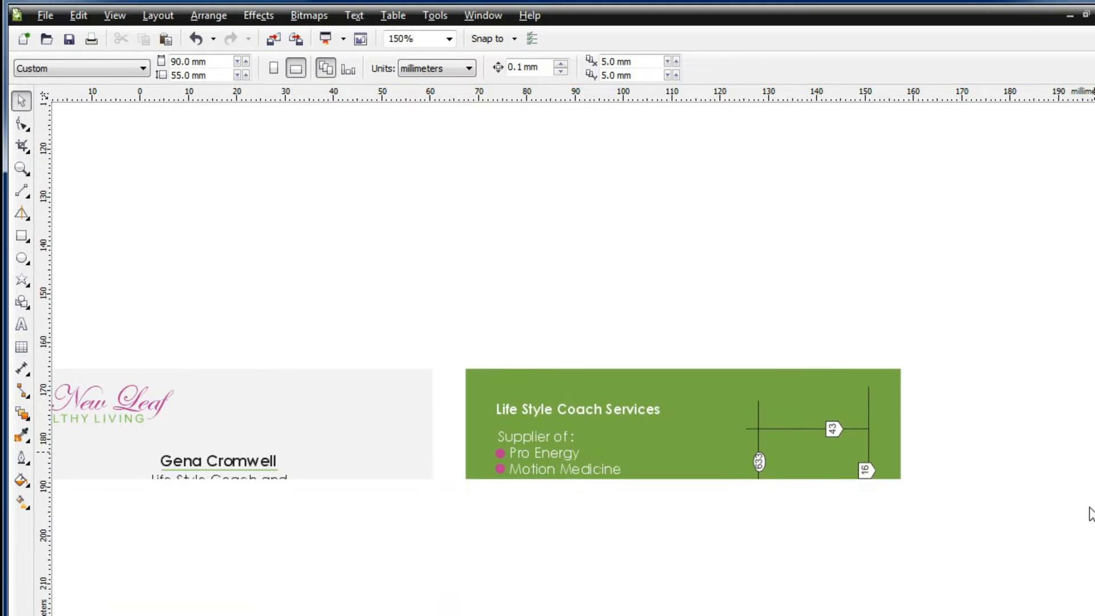
scroll(653, 610, left, 5)
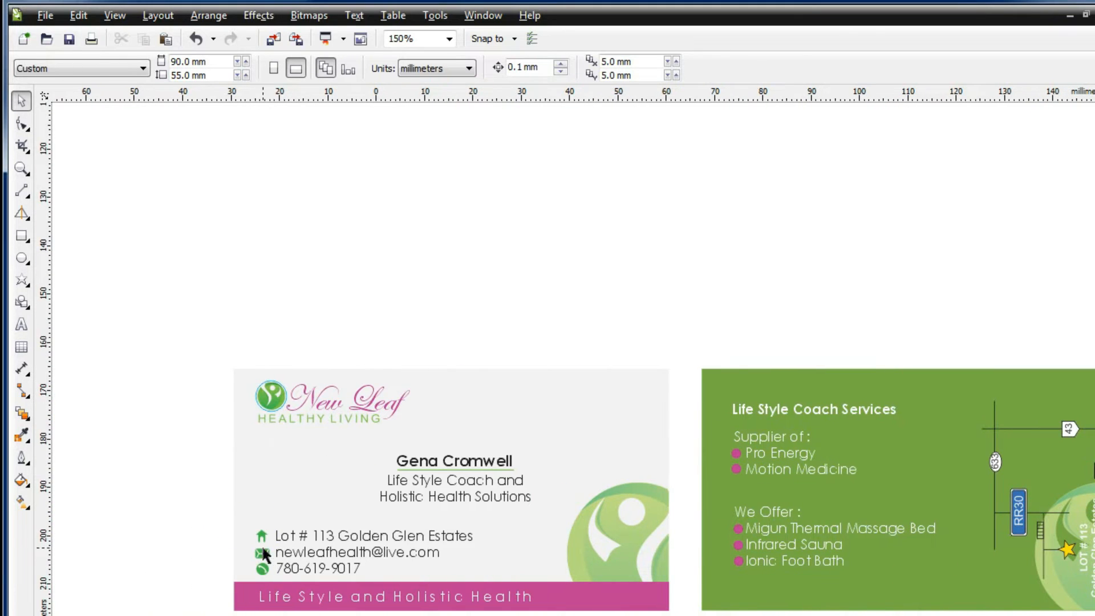
right_click(283, 468)
click(371, 497)
click(187, 524)
drag(187, 524, 273, 578)
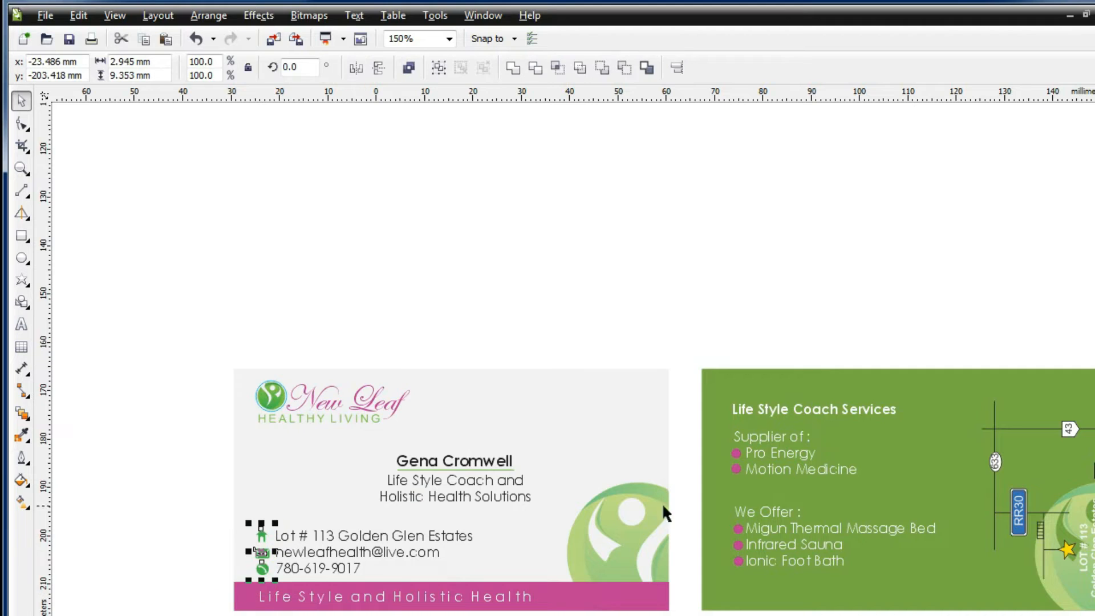
scroll(663, 429, up, 11)
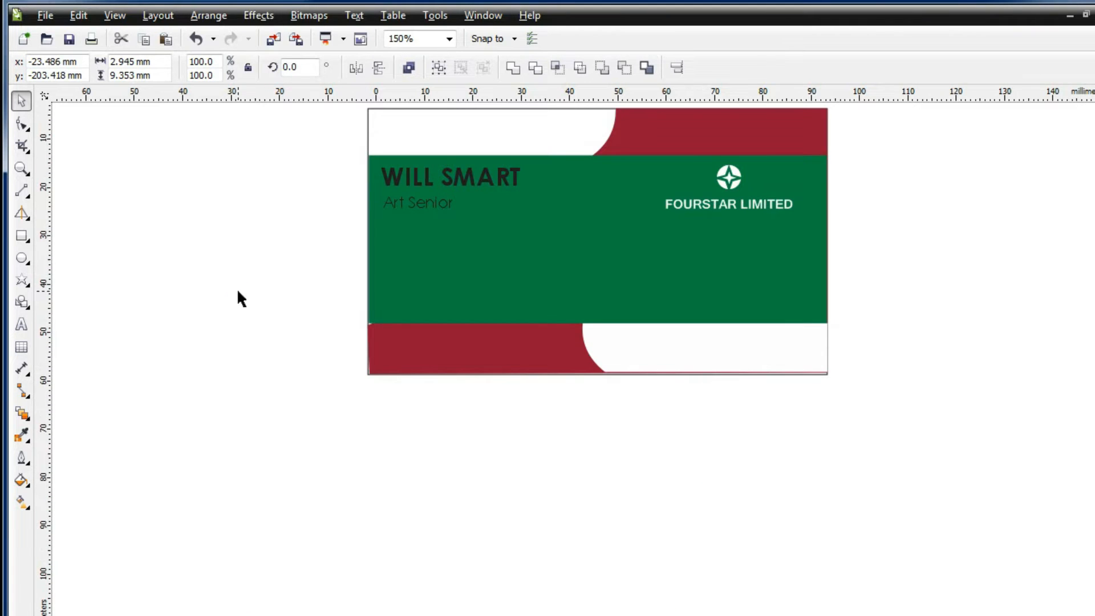
scroll(239, 297, down, 5)
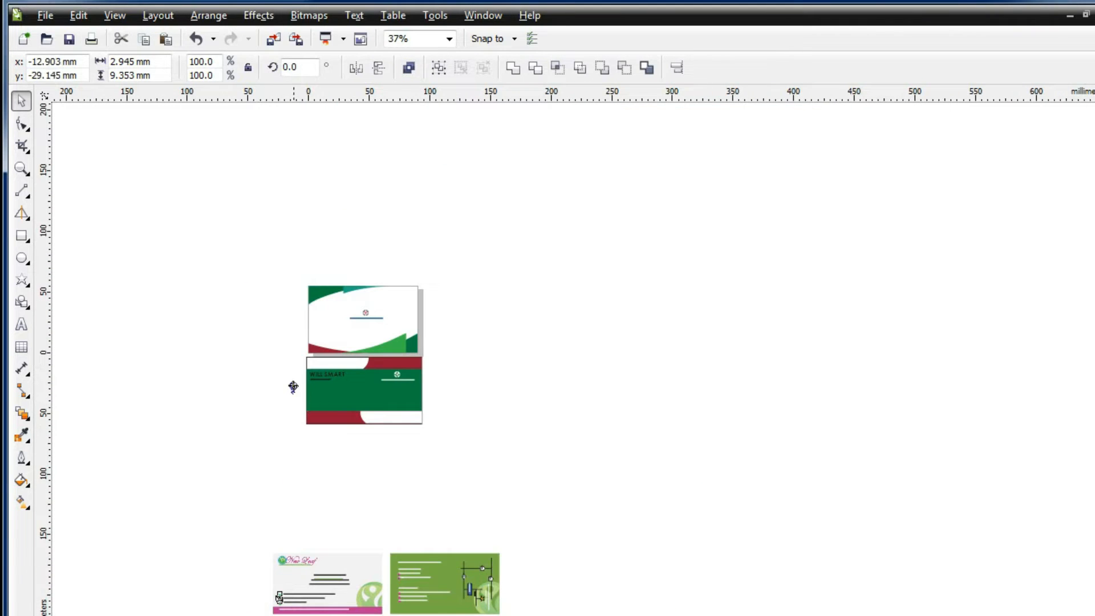
Fill the house icon with uniform white
drag(293, 386, 290, 385)
scroll(295, 343, up, 4)
scroll(1083, 312, down, 4)
scroll(268, 296, up, 1)
click(224, 316)
click(274, 352)
click(22, 482)
click(79, 478)
drag(647, 507, 599, 463)
key(Return)
click(268, 385)
Give the envelope's lower-left and V-shaped lines an outline in the card's sampled dark green
click(264, 397)
scroll(253, 414, up, 2)
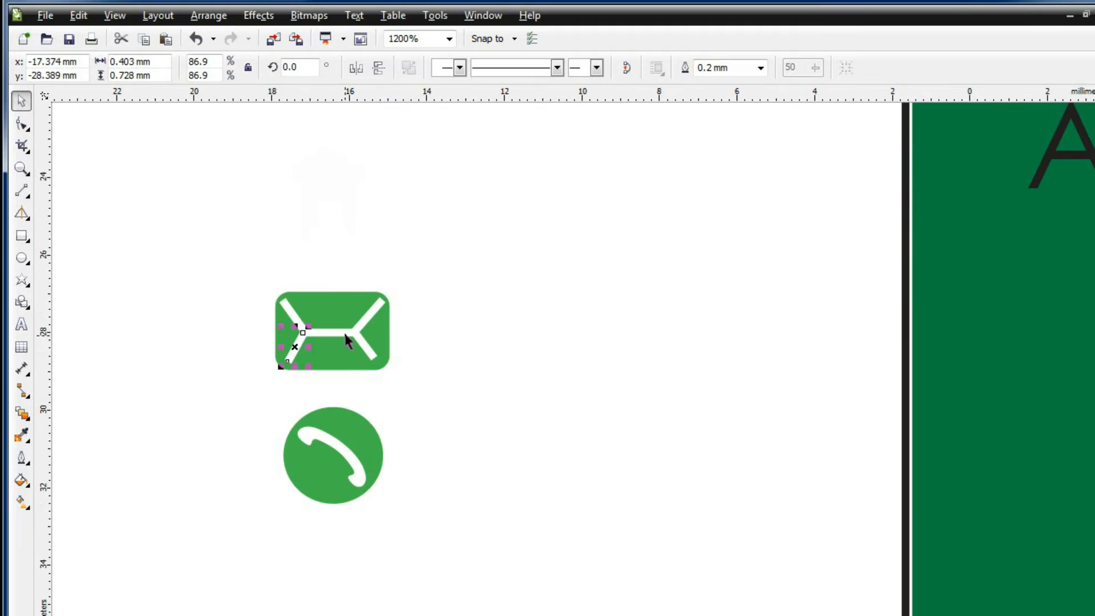
shift+click(344, 333)
click(23, 481)
click(23, 459)
click(76, 480)
click(855, 474)
click(1008, 393)
key(Return)
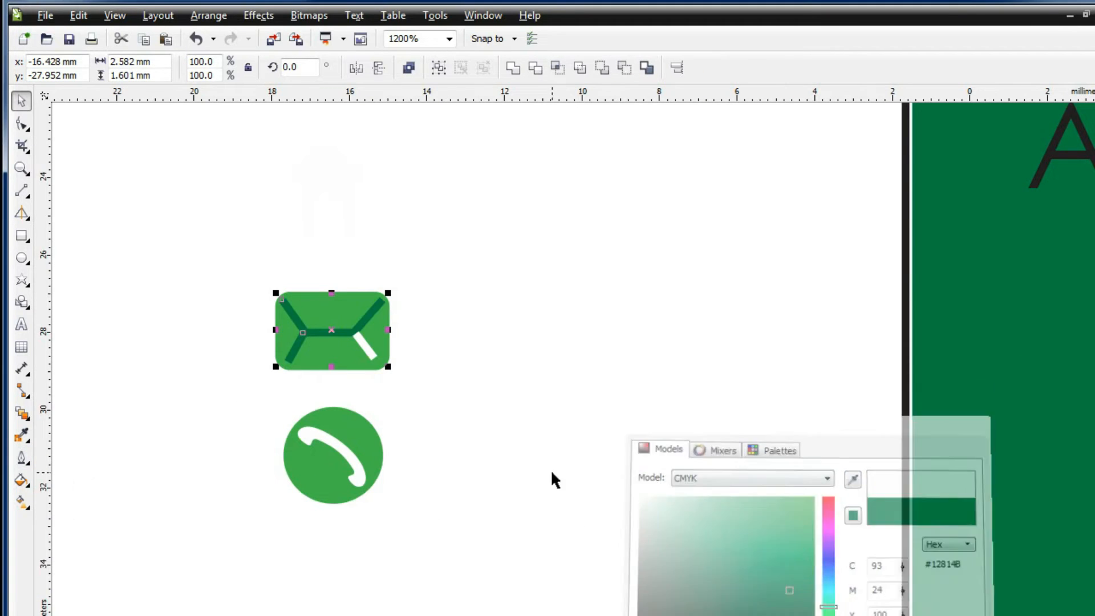
Set the remaining envelope line's outline to the same sampled dark green
click(364, 346)
click(23, 461)
click(76, 480)
click(855, 475)
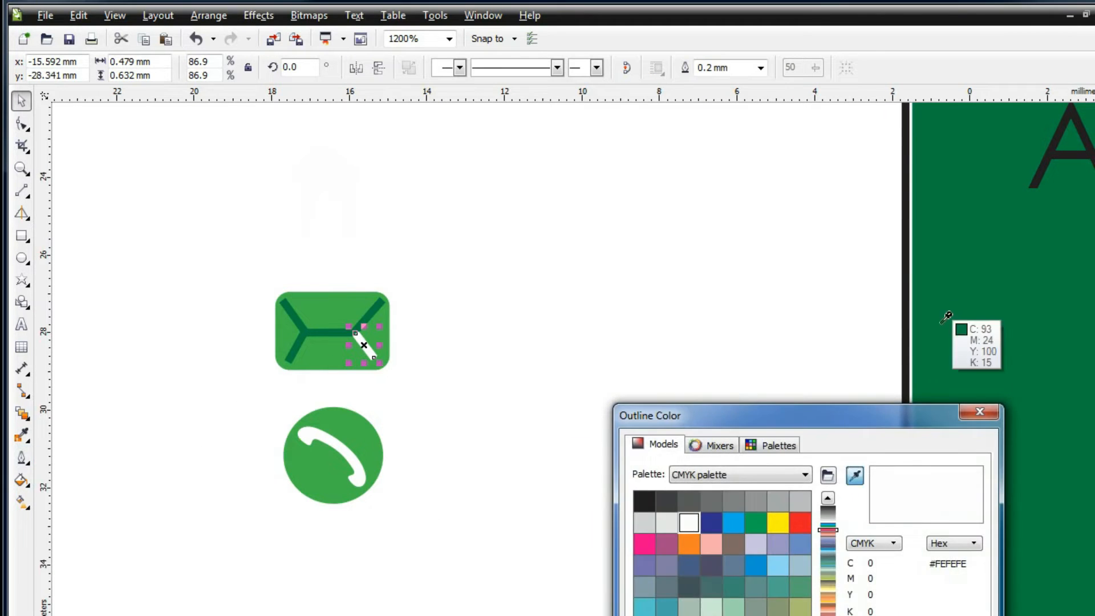
click(947, 317)
key(Return)
click(332, 355)
Fill the envelope rectangle and the phone icon with white
click(23, 481)
click(76, 480)
click(854, 475)
click(570, 471)
key(Return)
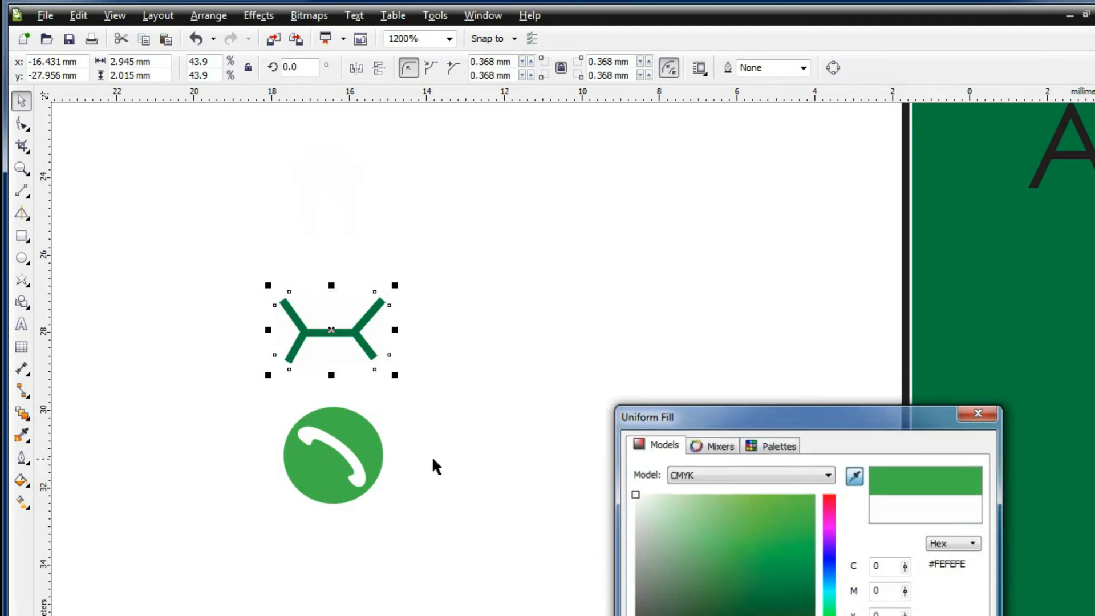
click(354, 468)
click(24, 479)
click(64, 482)
click(854, 475)
click(574, 472)
key(Return)
Move the three white contact icons onto the green card
scroll(453, 416, down, 1)
drag(207, 201, 541, 535)
drag(408, 377, 798, 465)
Inspect the New Leaf card's contact text, undoing an accidental background move
key(Escape)
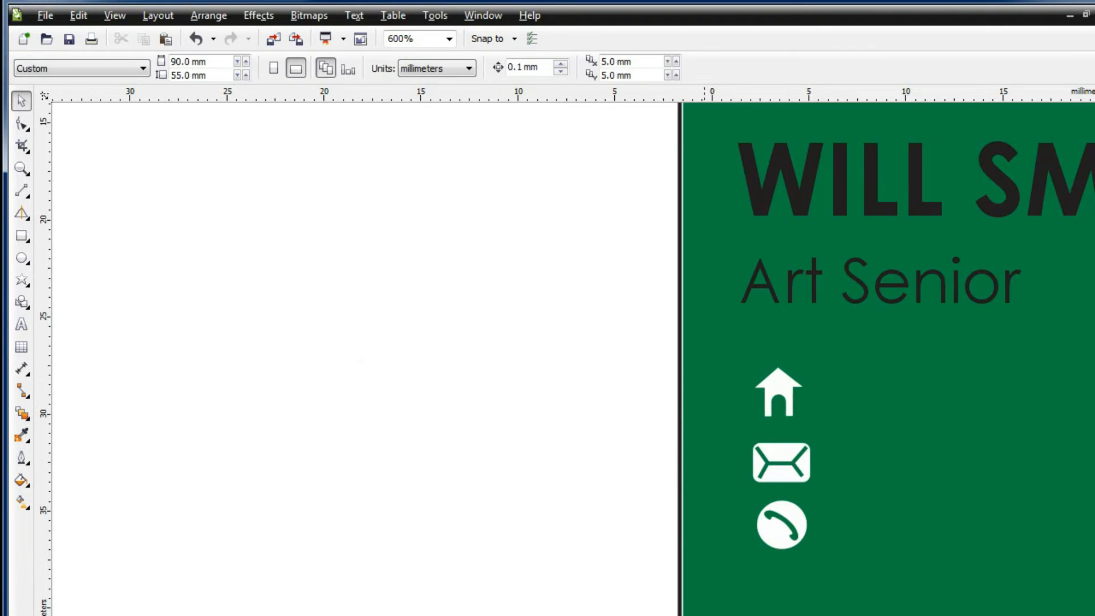
drag(1073, 423, 785, 422)
scroll(786, 422, down, 1)
scroll(1052, 372, right, 3)
scroll(1052, 372, down, 10)
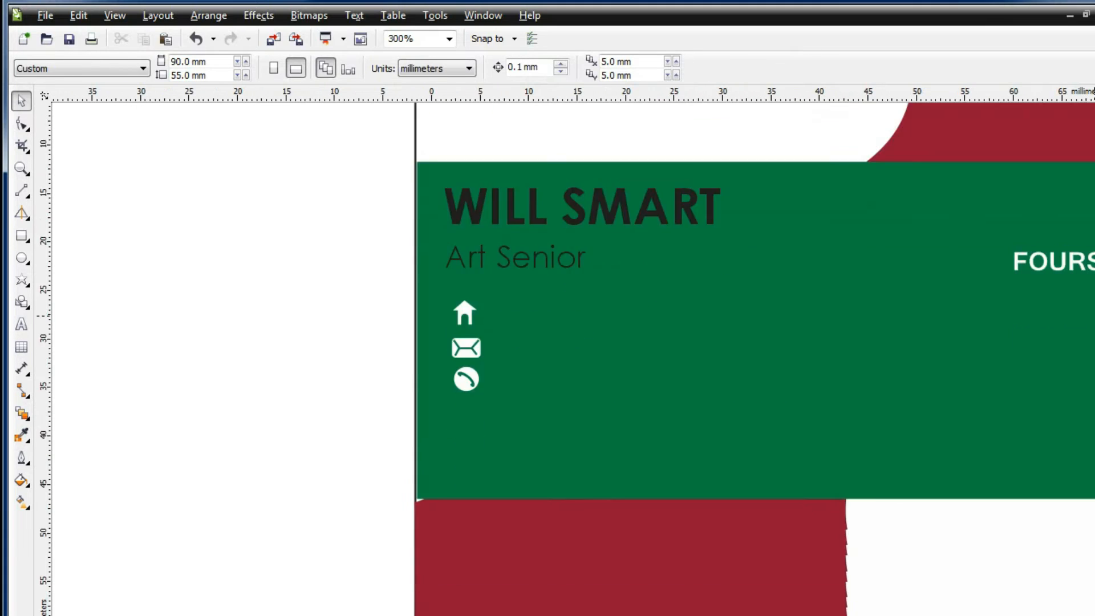
scroll(1090, 424, down, 10)
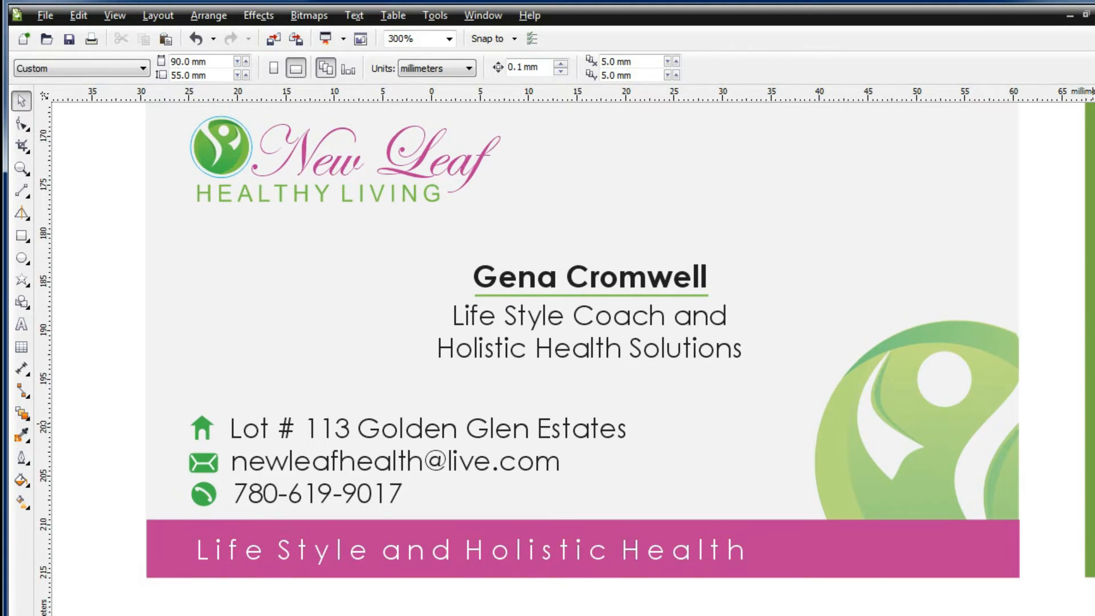
scroll(741, 359, right, 7)
scroll(651, 614, left, 9)
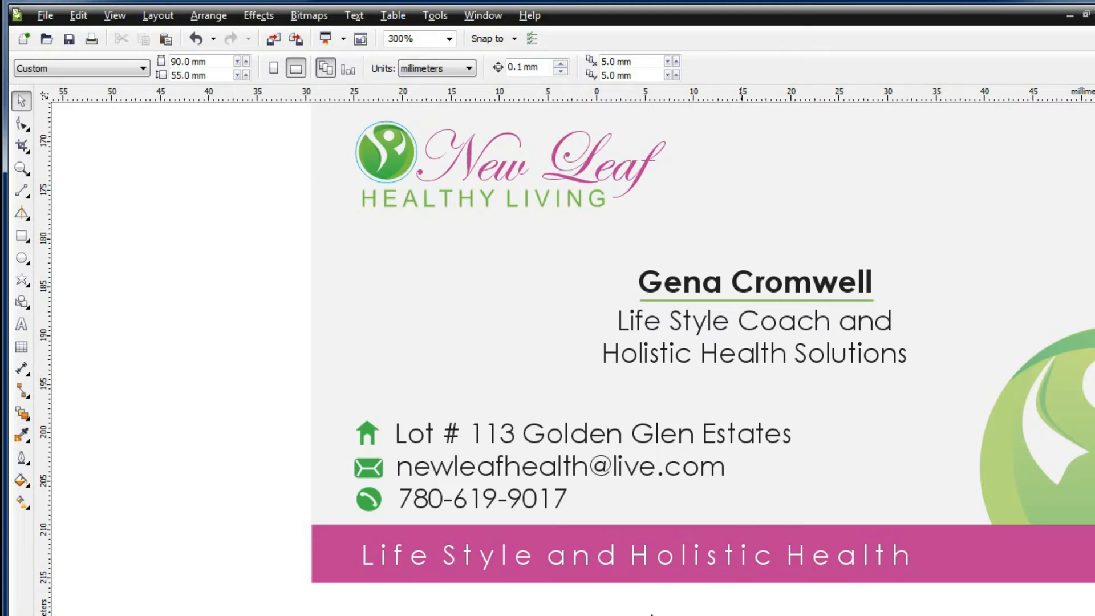
click(572, 450)
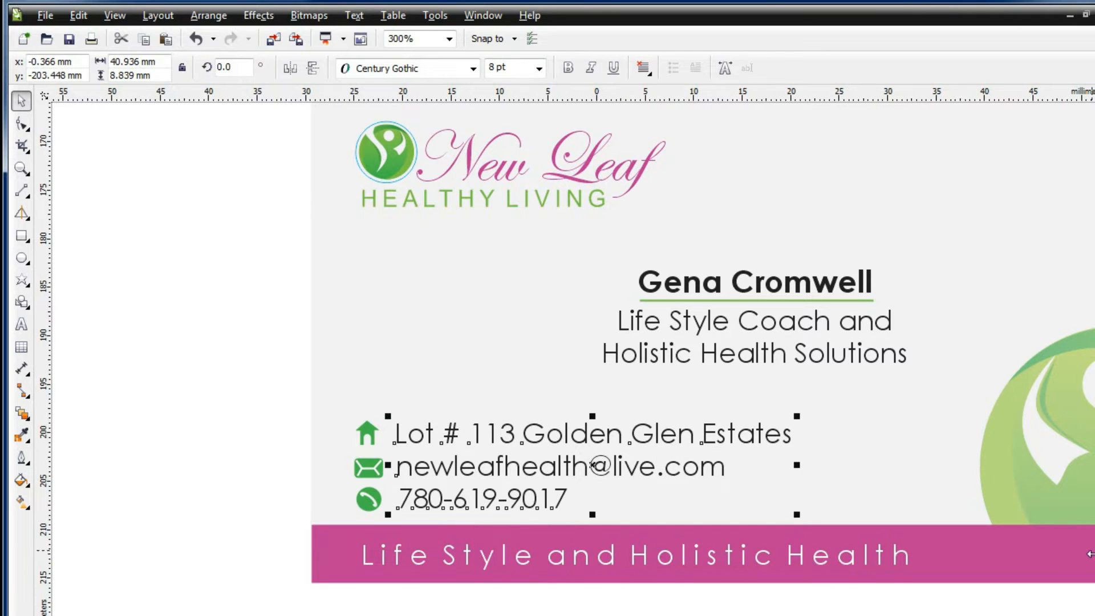
scroll(601, 391, up, 18)
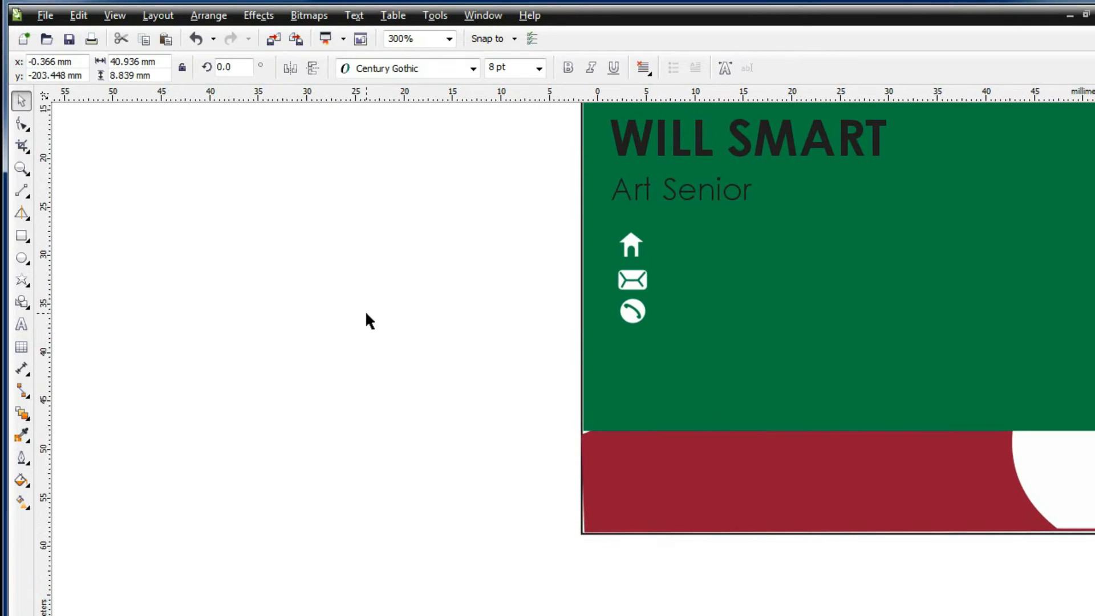
scroll(365, 310, down, 4)
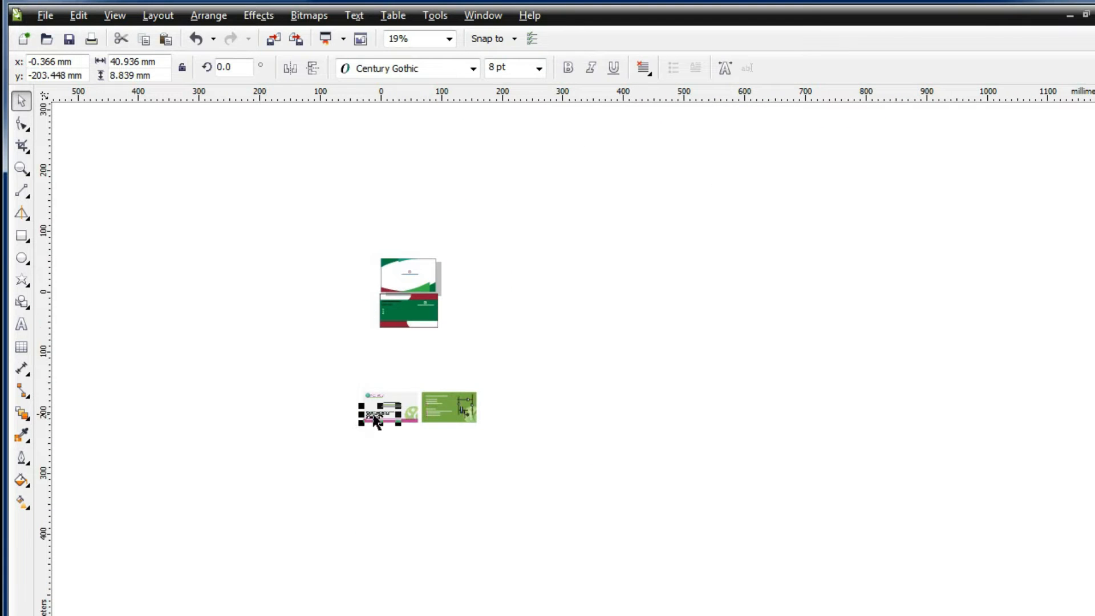
scroll(371, 422, up, 4)
drag(389, 313, 261, 273)
key(ctrl+z)
click(393, 312)
scroll(383, 314, down, 1)
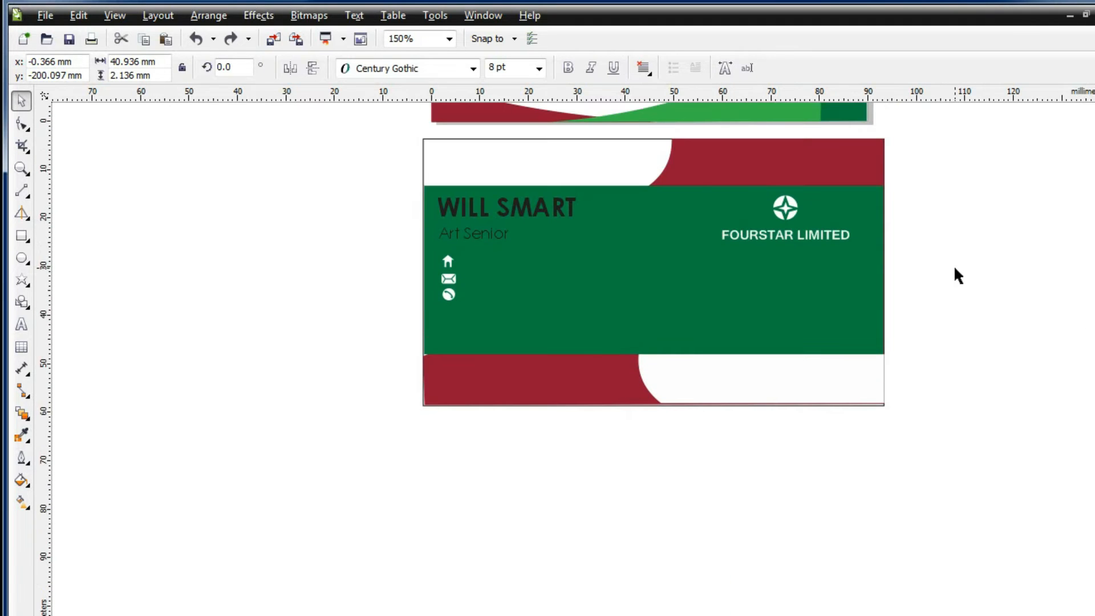
click(363, 184)
scroll(427, 255, up, 2)
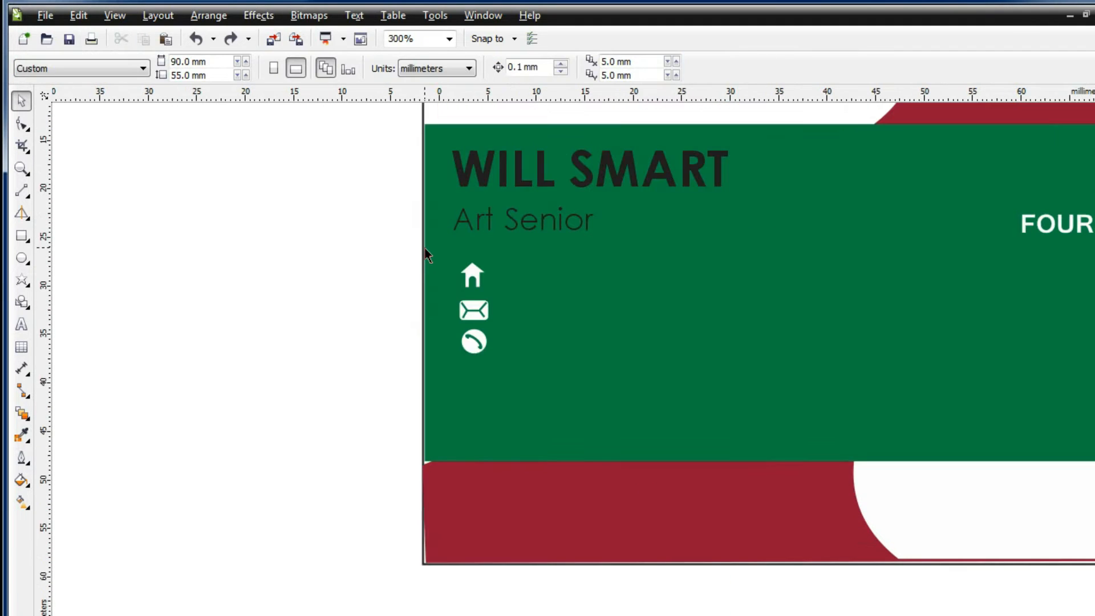
Add a node to the red bottom shape and select its left corner node
click(536, 506)
key(F10)
scroll(443, 502, up, 1)
right_click(429, 421)
key(a)
click(417, 431)
click(398, 434)
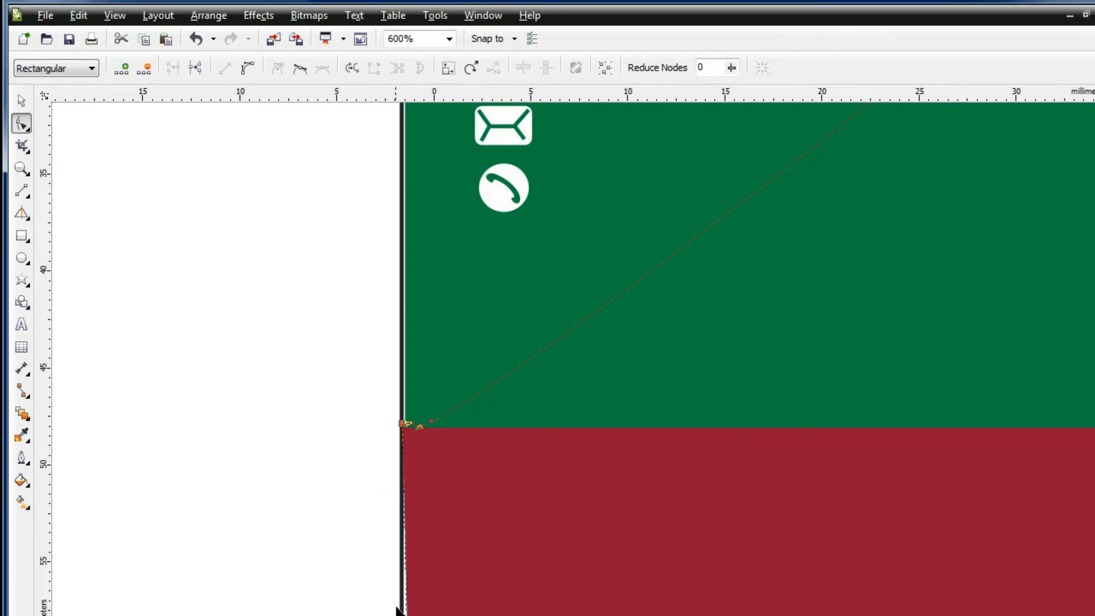
Drag the red shape's lower-left corner to the card's left edge, closing the white gap
scroll(460, 300, down, 5)
drag(410, 318, 404, 318)
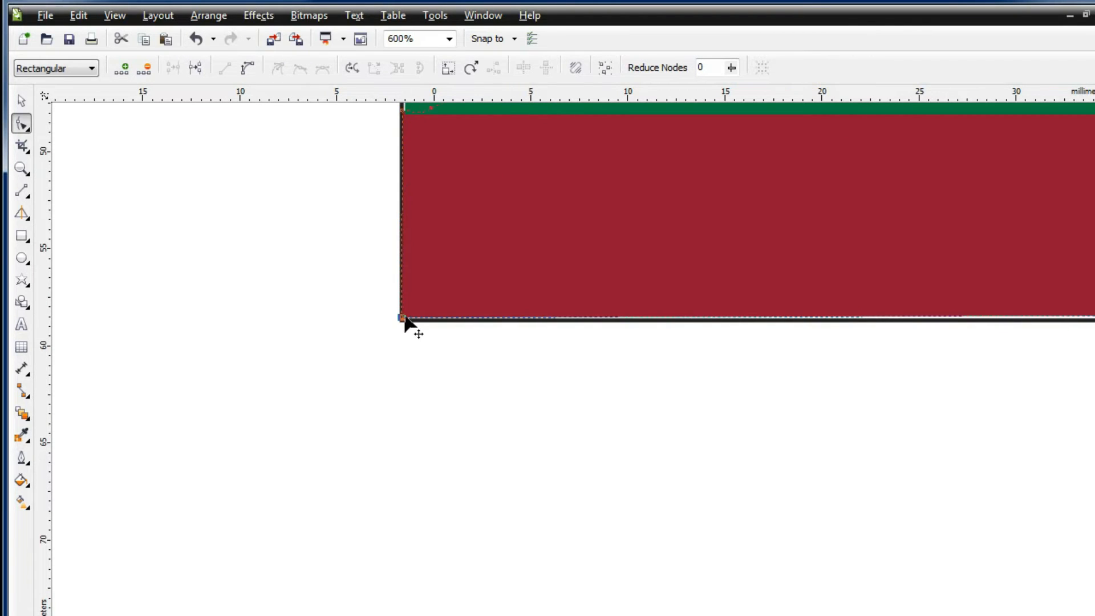
drag(762, 320, 767, 324)
drag(424, 324, 414, 325)
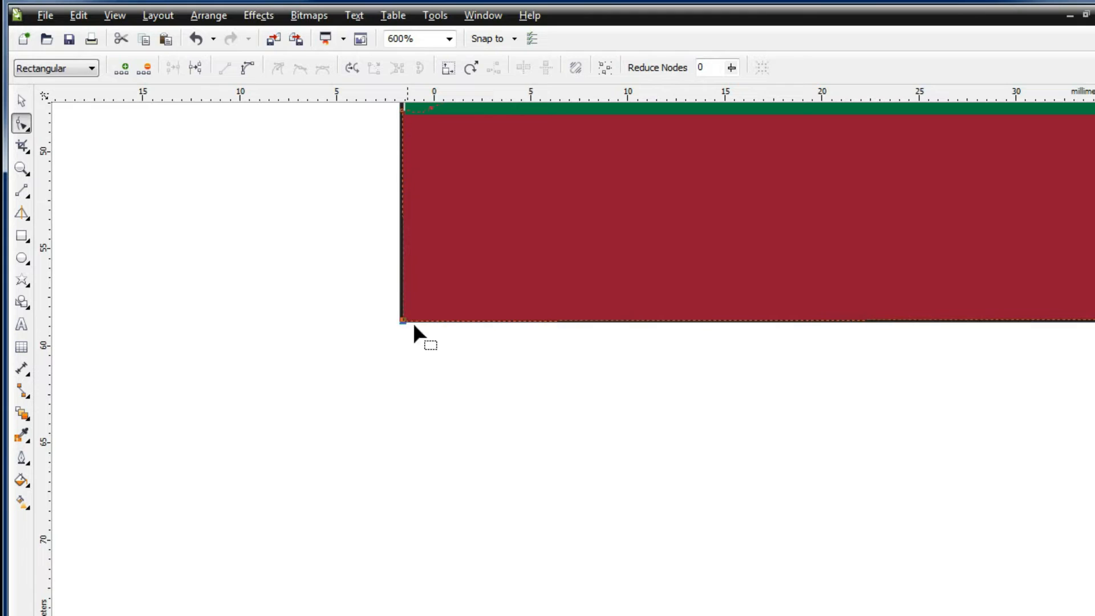
scroll(694, 292, up, 5)
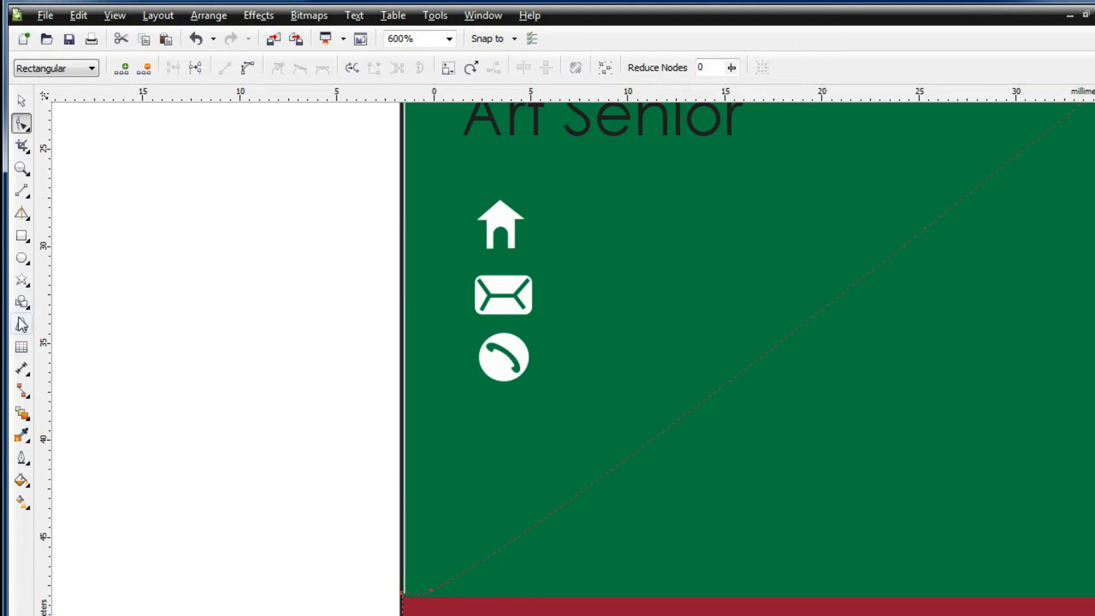
key(F8)
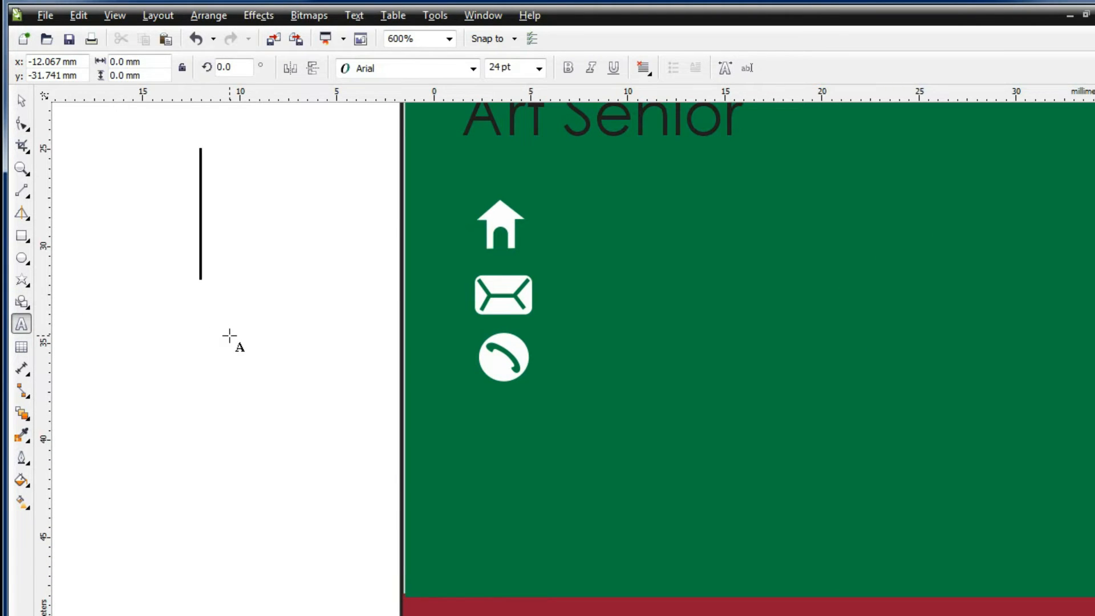
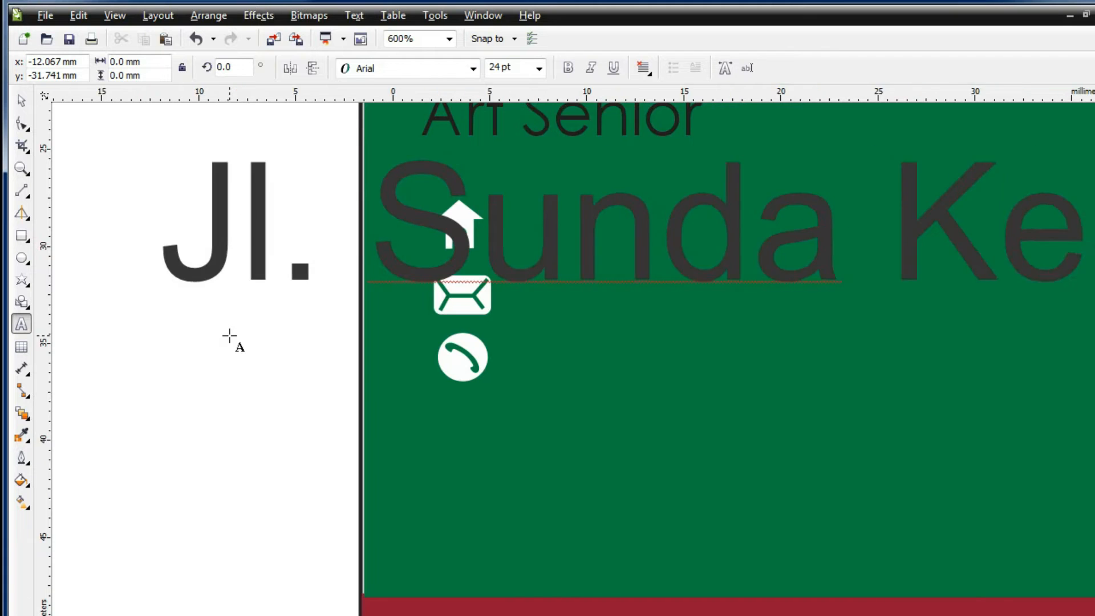
Type the street address line, set it to Century Gothic 7 pt, and place it beside the house icon
click(473, 70)
click(480, 85)
click(539, 69)
click(519, 105)
click(21, 101)
drag(186, 279, 555, 245)
Add the e-mail line, start a new line for the phone number, and undo the automatic link formatting
click(21, 325)
key(Escape)
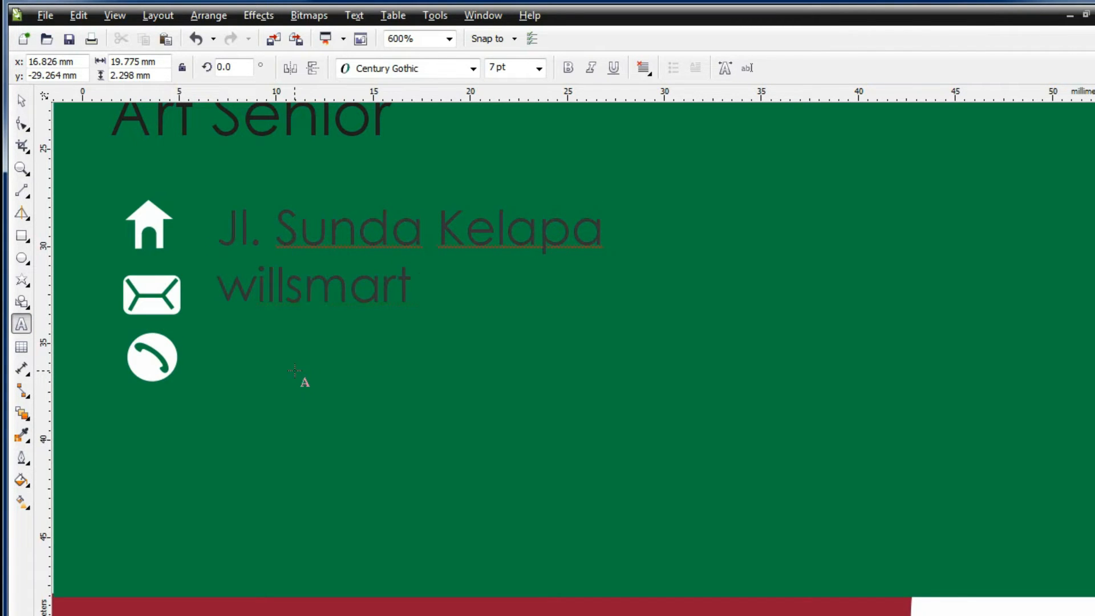
key(Return)
key(ctrl+z)
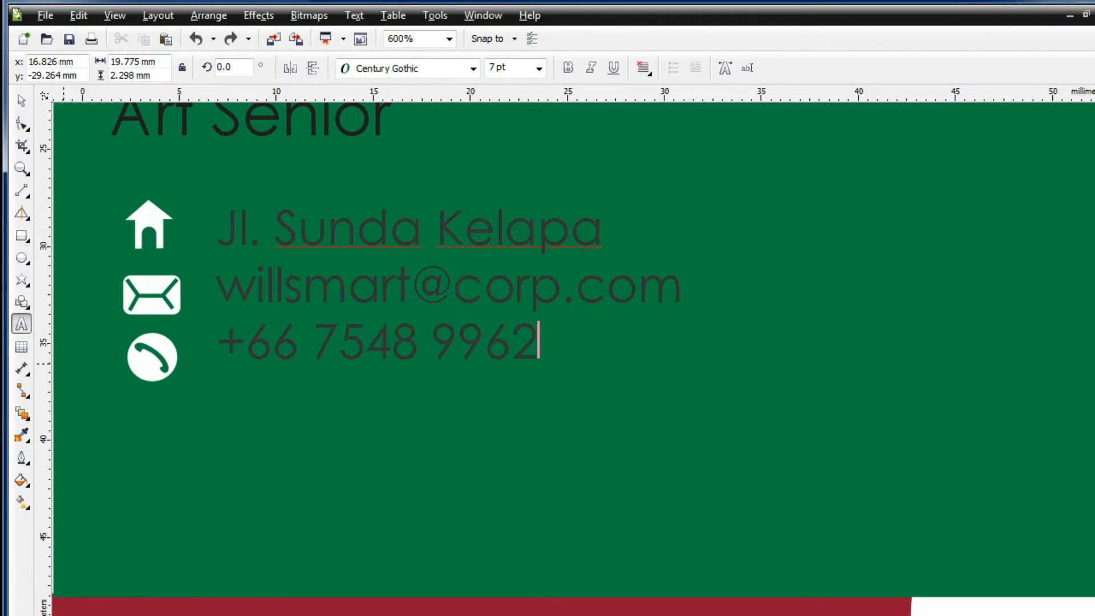
Widen the line spacing of the contact text block
click(21, 101)
click(22, 123)
drag(215, 362, 217, 377)
key(space)
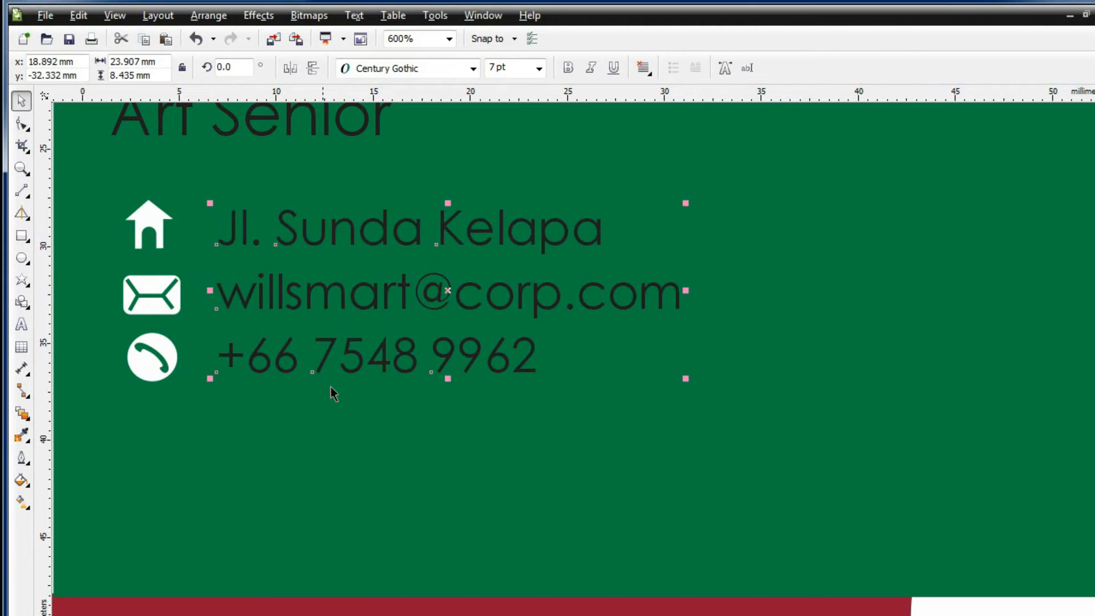
scroll(342, 387, down, 2)
click(777, 459)
click(21, 324)
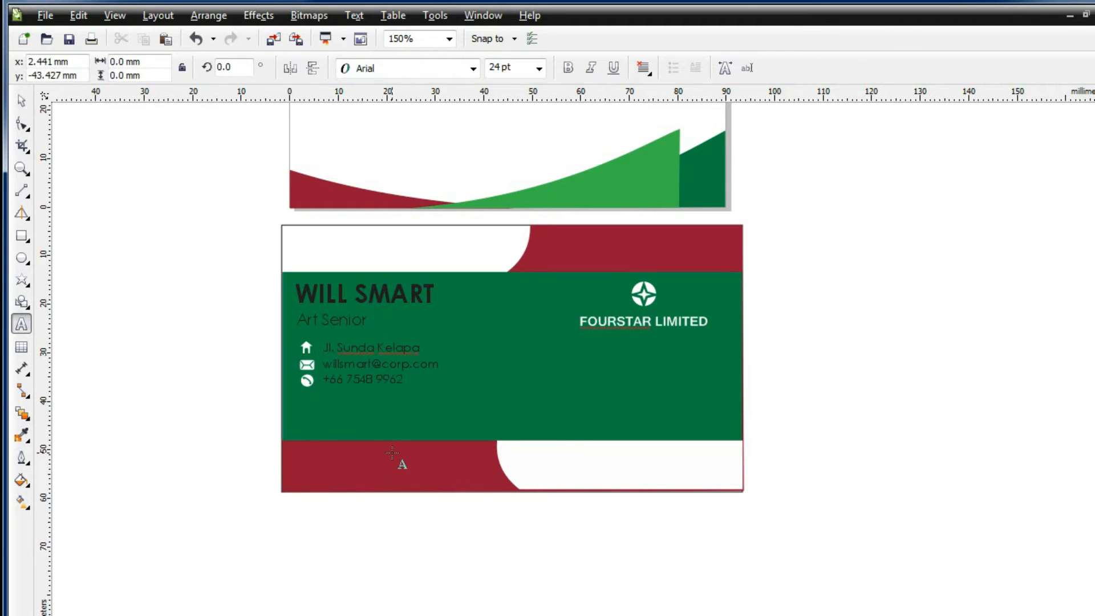
key(space)
drag(366, 347, 338, 423)
key(space)
key(ctrl+a)
text(www)
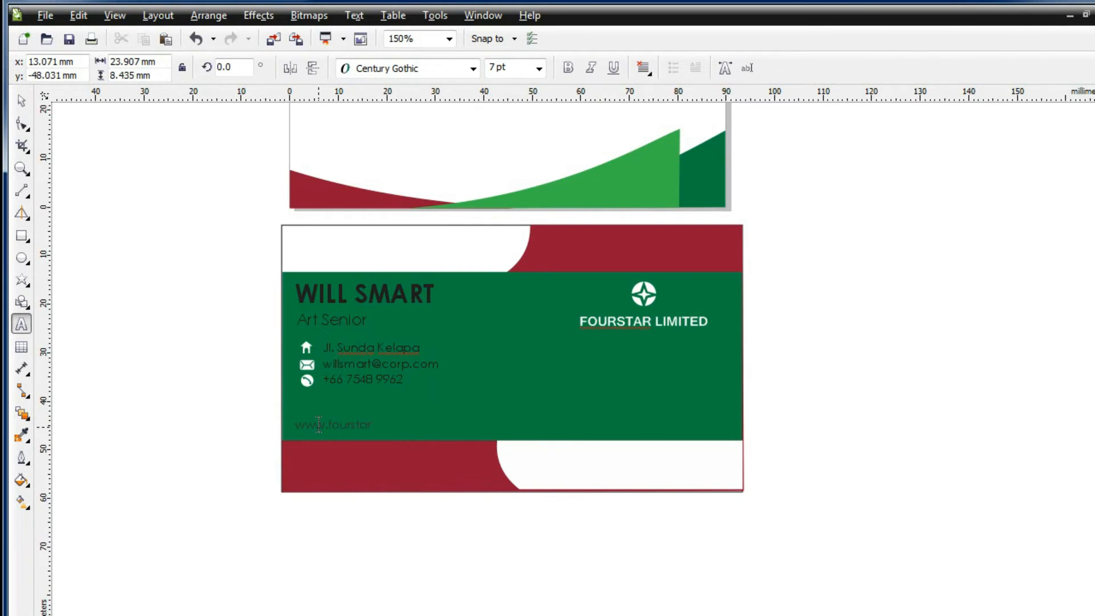
Make the name and job title text white with Uniform Fill
click(20, 107)
drag(244, 264, 470, 449)
click(22, 480)
click(74, 482)
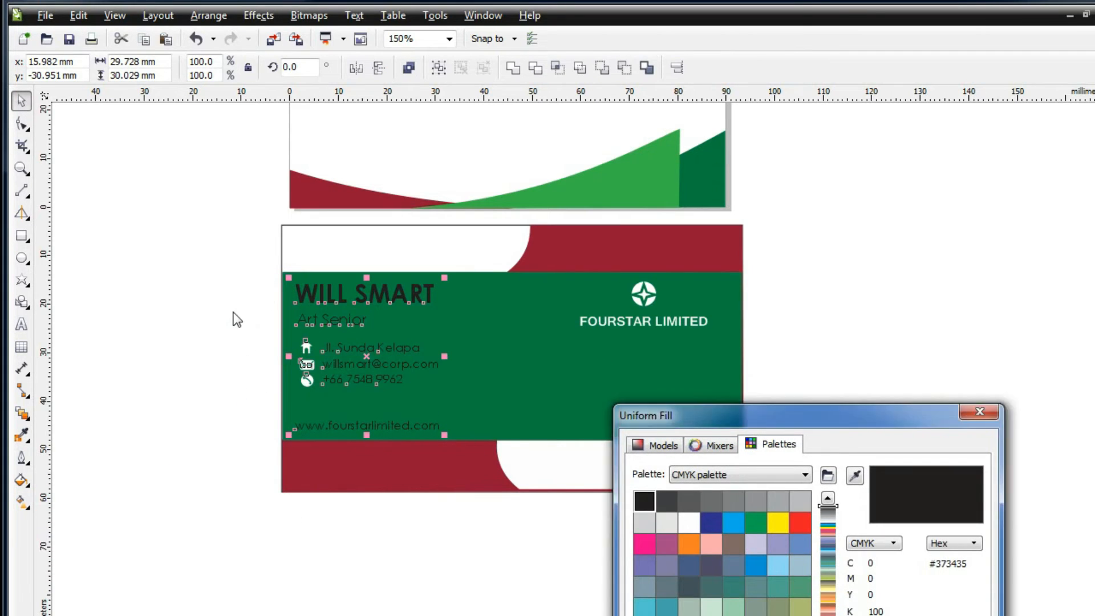
key(Escape)
drag(248, 270, 468, 342)
click(25, 483)
click(74, 482)
click(688, 519)
key(Return)
Make the contact and website text white, then open the folder holding the barcode image
click(387, 366)
shift+click(377, 429)
click(25, 484)
click(75, 481)
click(687, 519)
key(Return)
key(Escape)
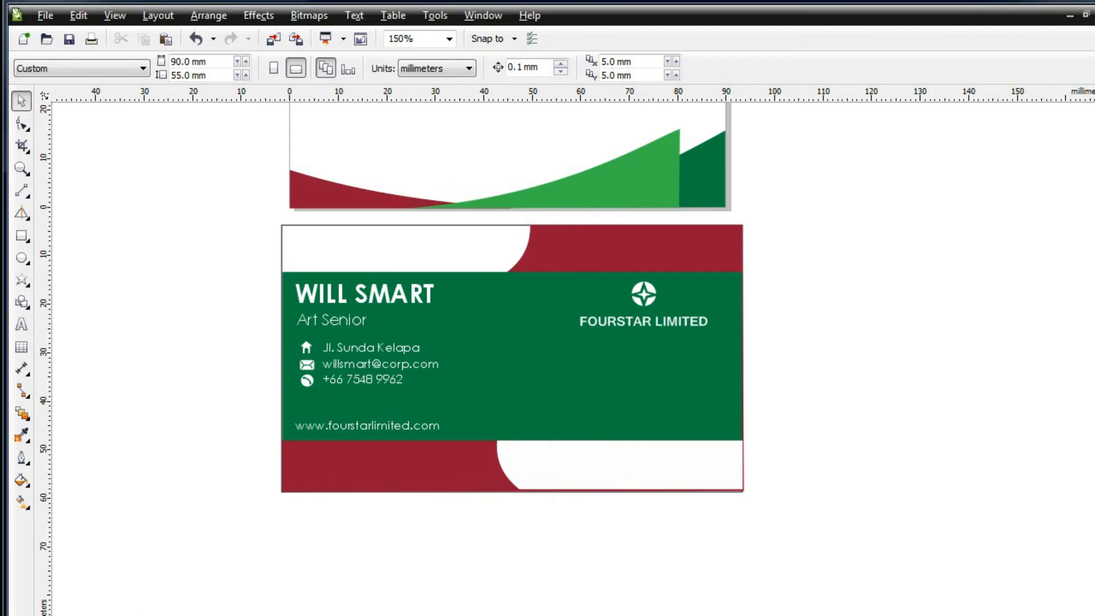
key(alt+Tab)
key(alt+Left)
key(alt+Left)
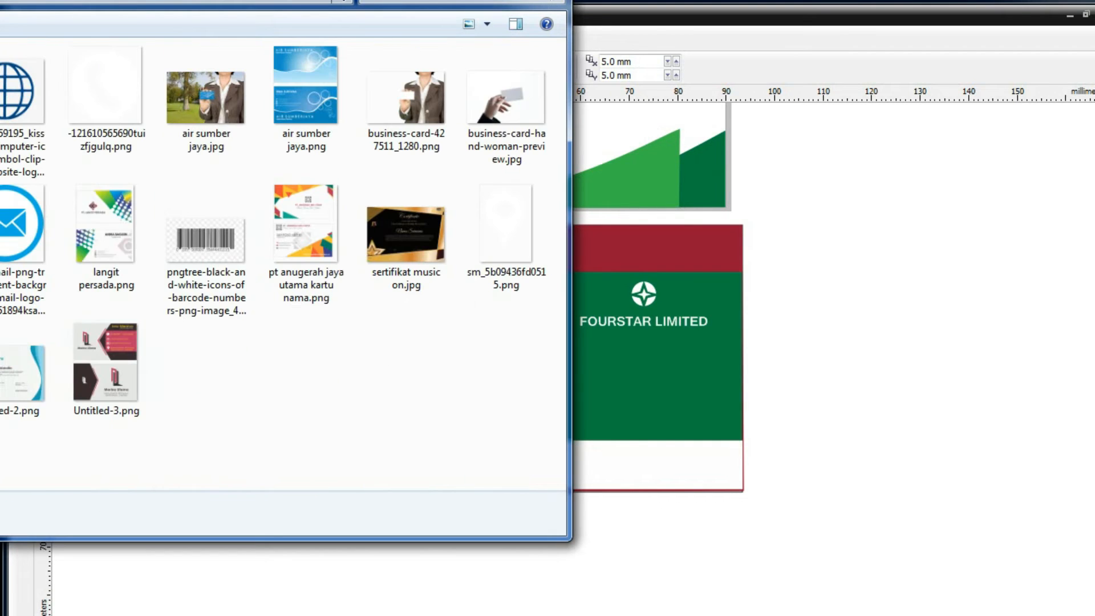
Import the barcode PNG and park it in the empty space left of the cards
drag(199, 284, 805, 405)
click(662, 339)
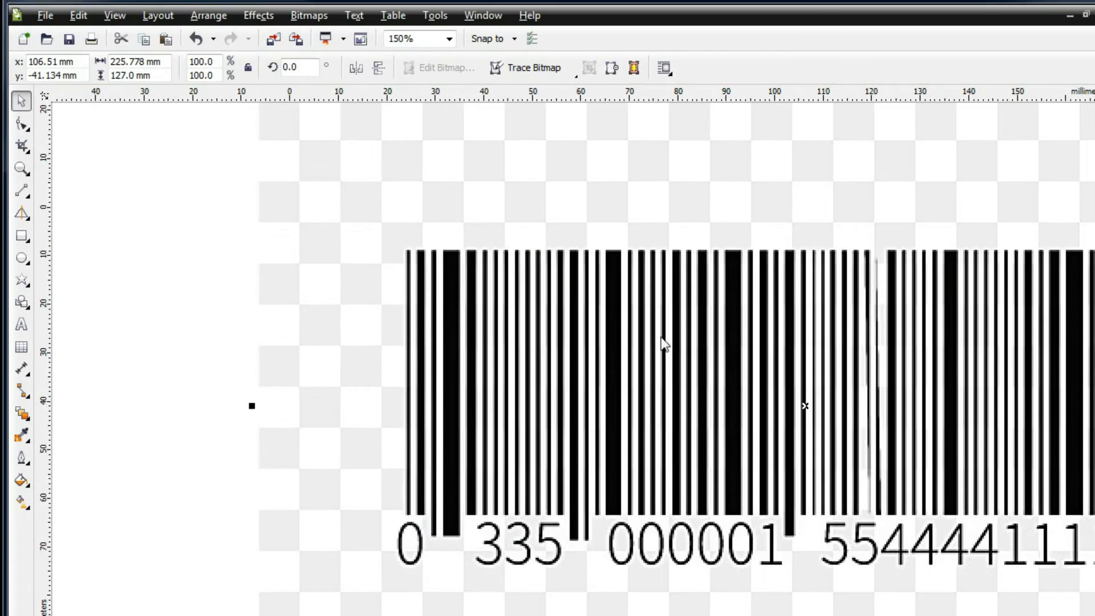
scroll(663, 339, down, 4)
drag(743, 313, 296, 294)
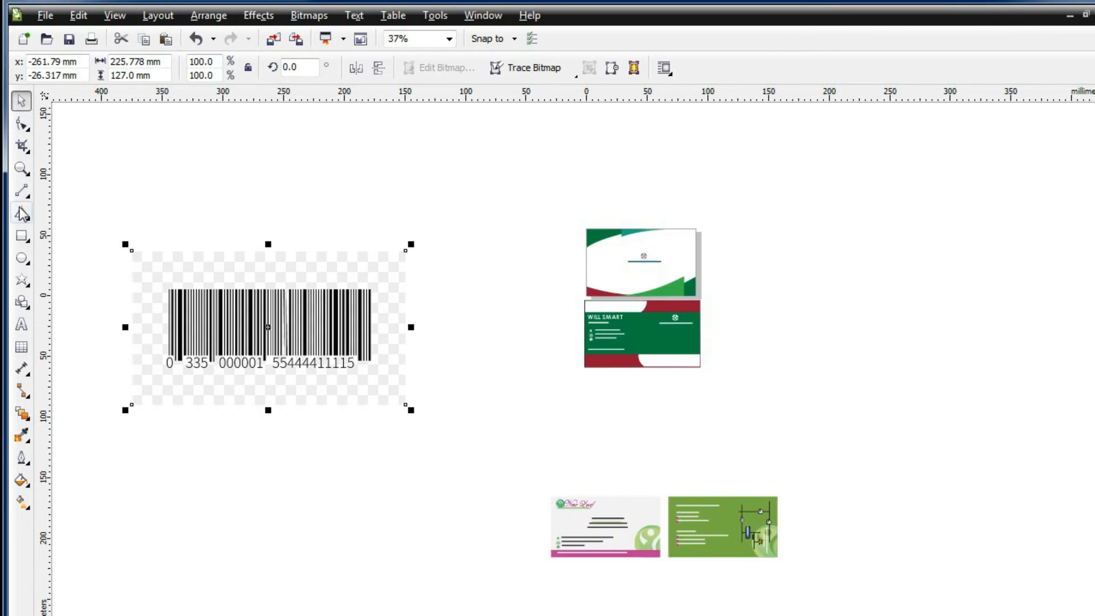
Trim the top and bottom strips off the barcode with a rectangle via Shaping > Trim
click(21, 235)
mouse_move(98, 212)
mouse_down()
mouse_move(437, 302)
mouse_move(439, 290)
mouse_up()
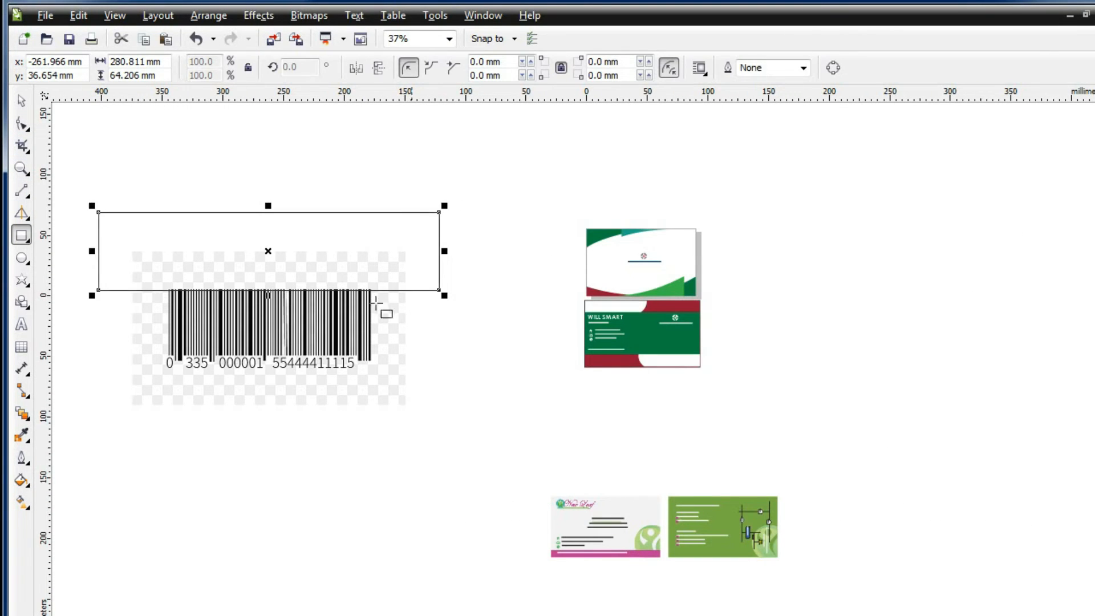
shift+click(180, 328)
click(208, 16)
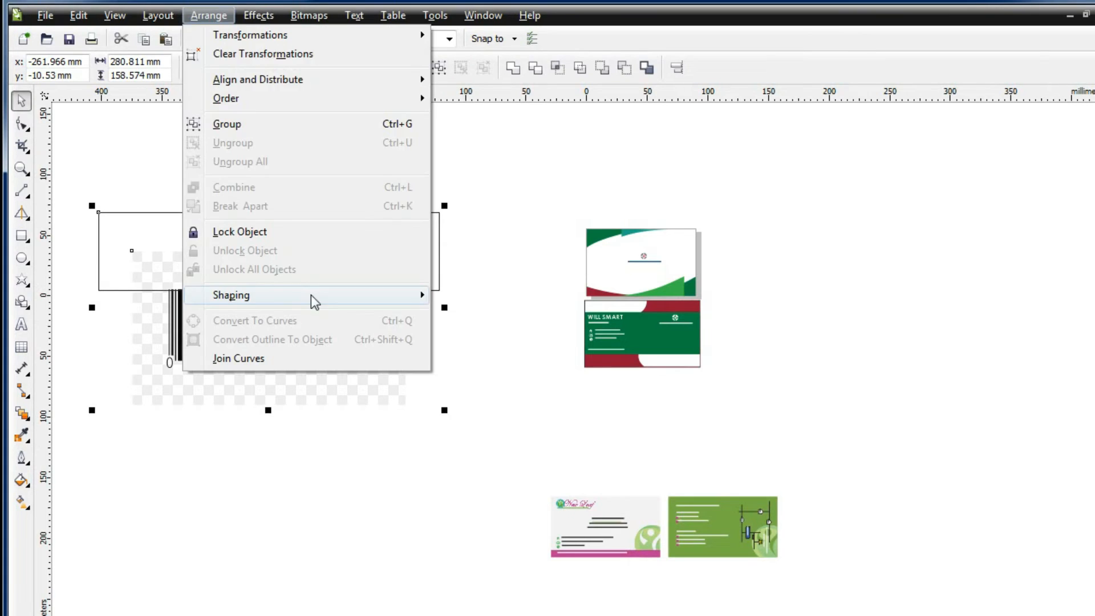
mouse_move(311, 296)
click(456, 316)
drag(245, 259, 534, 301)
shift+click(181, 320)
click(208, 16)
mouse_move(294, 301)
click(457, 315)
Trim the barcode's right edge and left part with the same cutting rectangle
drag(540, 370, 540, 391)
shift+click(319, 319)
click(208, 16)
mouse_move(357, 288)
click(464, 316)
drag(276, 324, 491, 237)
drag(543, 330, 213, 234)
shift+click(411, 242)
click(208, 16)
mouse_move(295, 297)
click(479, 314)
Shrink the trimmed barcode and place it in the green card's bottom-right white area
drag(381, 250, 325, 275)
click(494, 268)
drag(588, 289, 624, 327)
scroll(668, 348, up, 2)
drag(532, 271, 777, 386)
drag(830, 328, 748, 399)
click(949, 349)
Select the blank 95 × 55 mm card-sized rectangle
drag(1094, 381, 1094, 347)
scroll(998, 333, down, 1)
scroll(997, 333, up, 1)
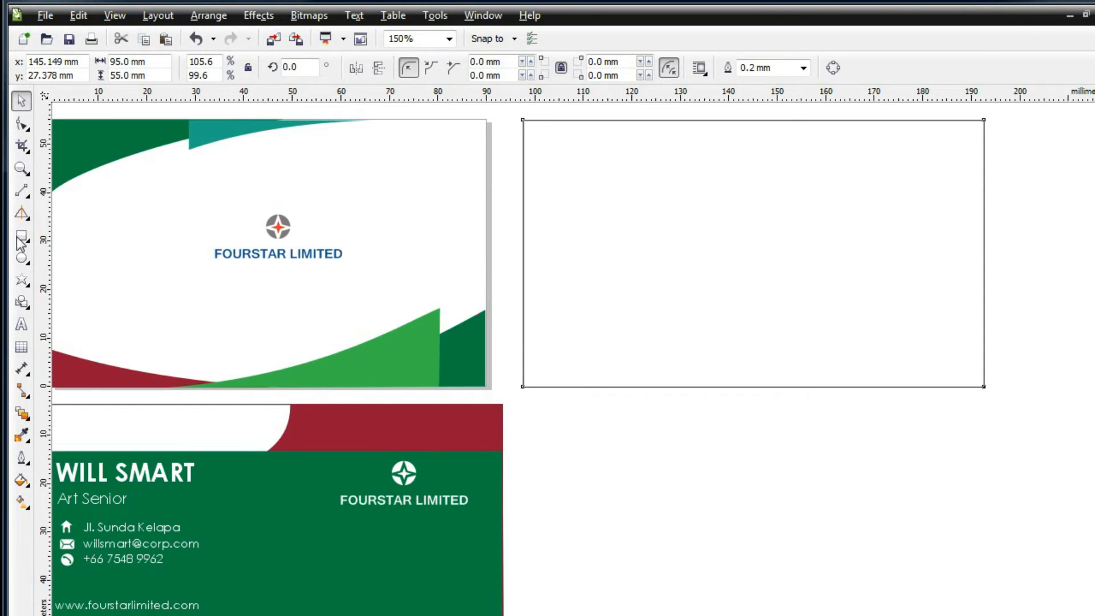
click(21, 237)
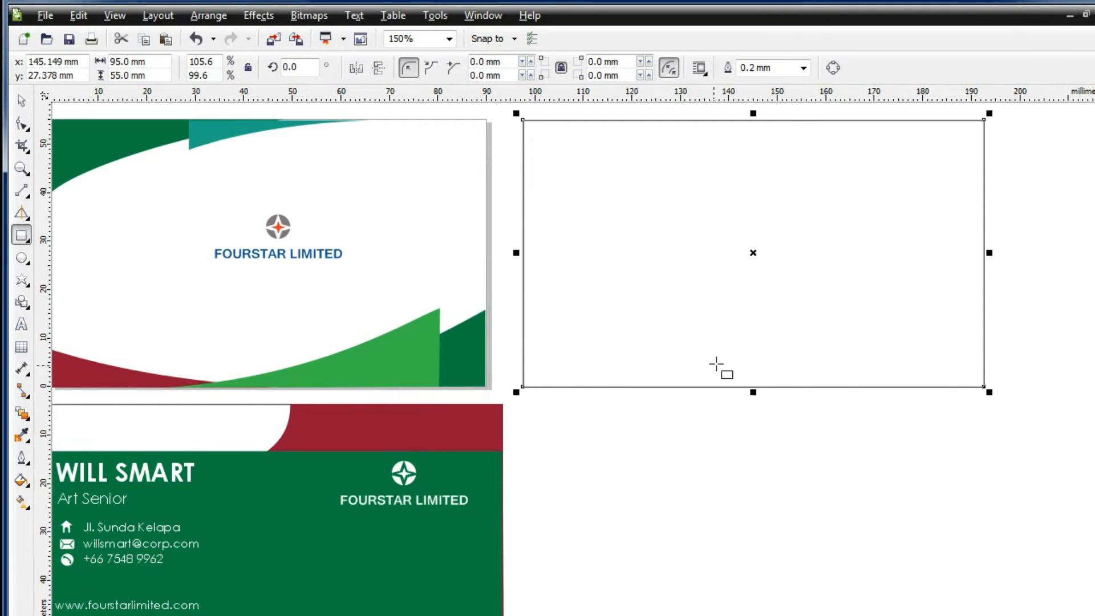
Reposition the empty rectangle and move the front-card artwork into it
drag(751, 260, 776, 560)
click(381, 263)
drag(689, 447, 702, 139)
scroll(618, 228, down, 1)
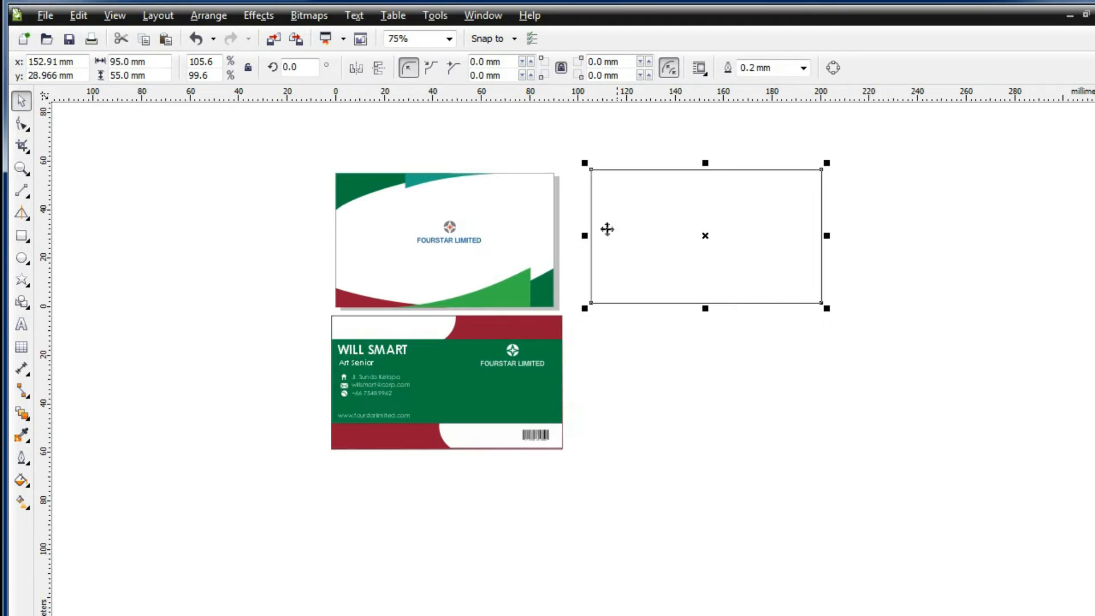
drag(568, 325, 569, 325)
drag(476, 302, 731, 304)
click(459, 220)
scroll(467, 222, up, 2)
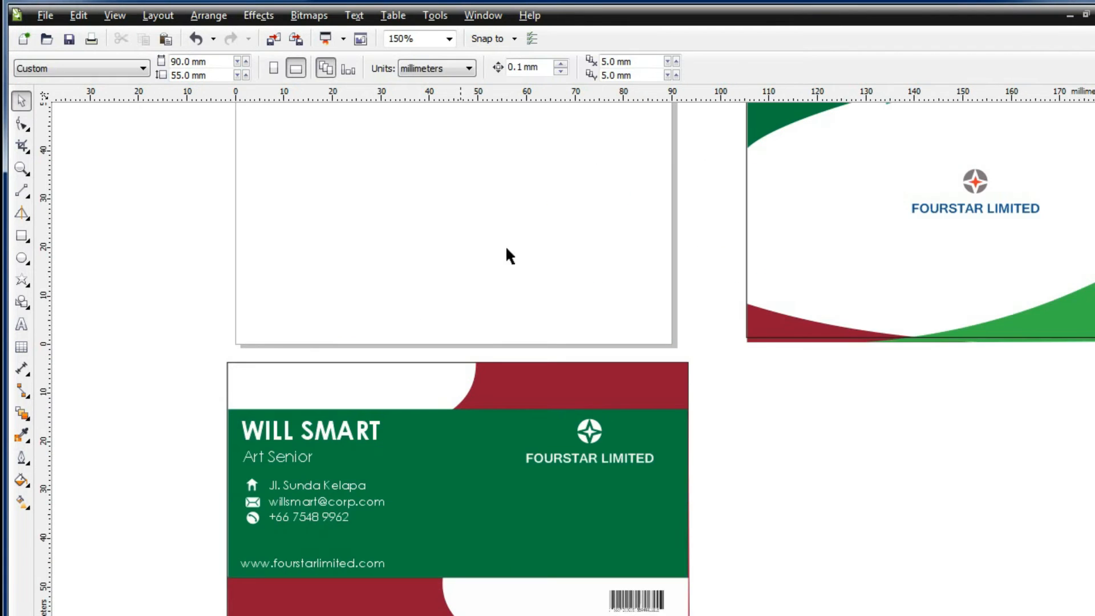
scroll(1088, 329, up, 1)
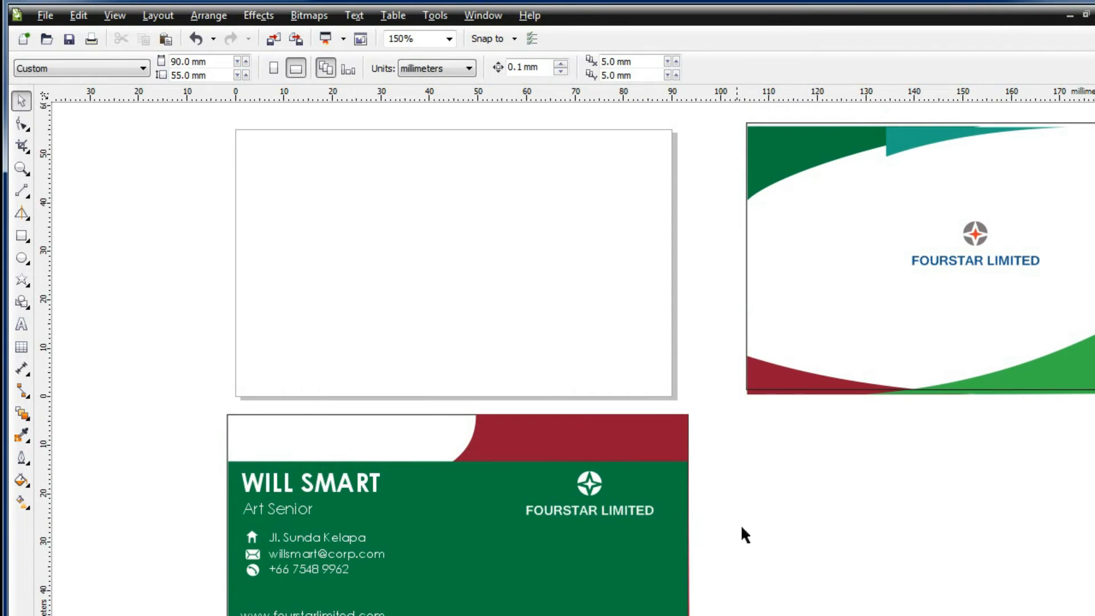
Copy the right card's background frame over the blank card and set its width to 90 mm
drag(492, 467, 493, 466)
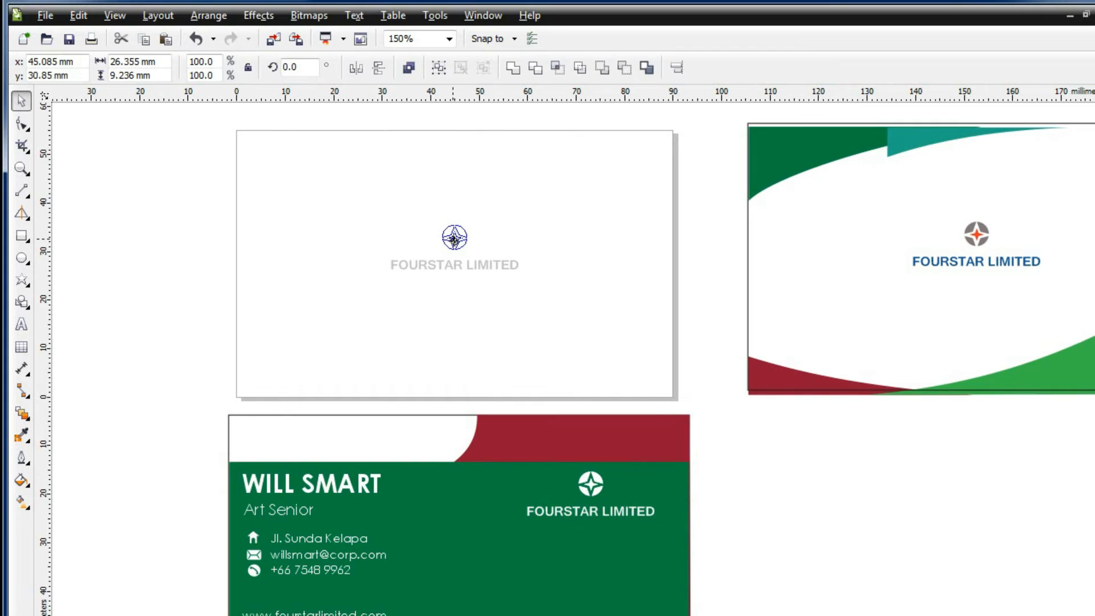
click(388, 249)
click(809, 128)
drag(762, 320, 302, 306)
text(90)
key(Return)
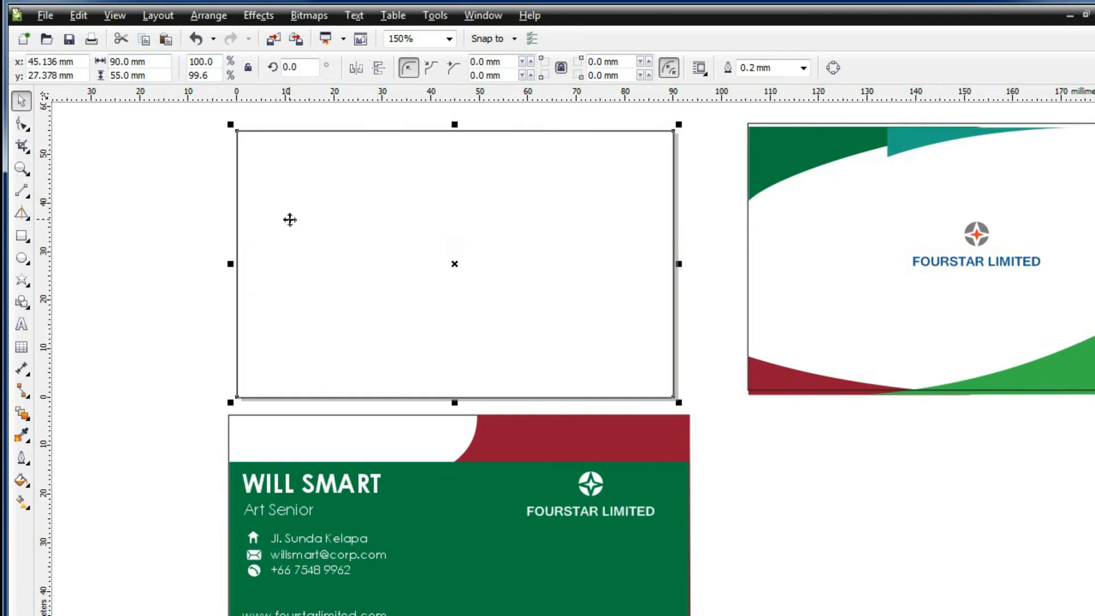
Convert the frame to curves and bend its bottom edge up into an arc
key(F10)
key(ctrl+q)
right_click(453, 393)
click(479, 467)
drag(458, 399, 454, 344)
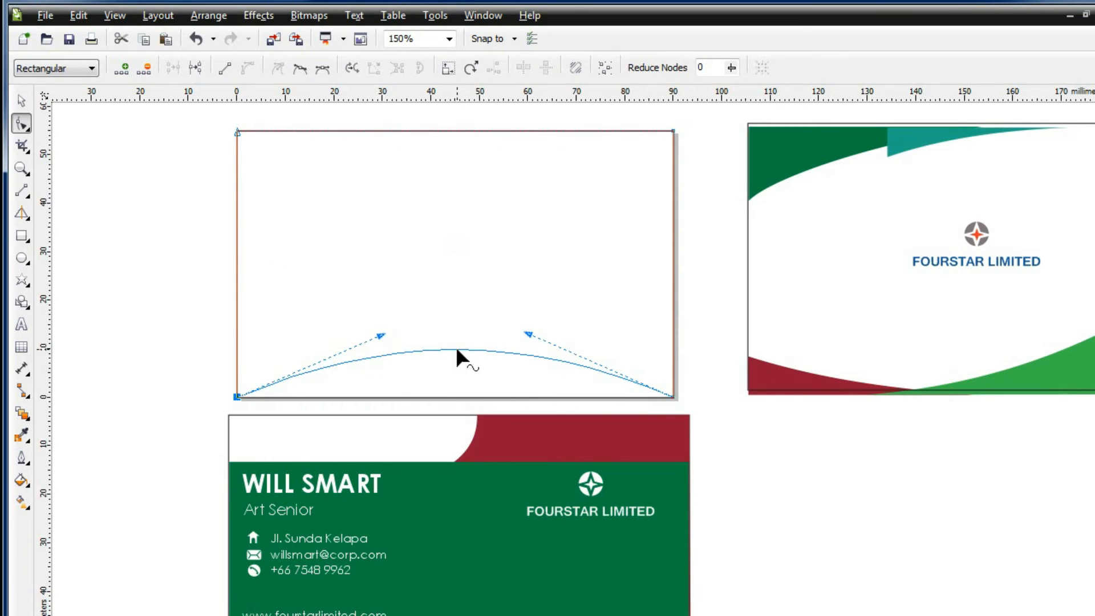
click(21, 101)
drag(457, 402, 457, 360)
click(150, 305)
Draw a rectangle across the card's bottom strip and arc its top edge to match
click(22, 236)
mouse_move(237, 360)
mouse_down()
mouse_move(609, 408)
mouse_move(673, 397)
mouse_up()
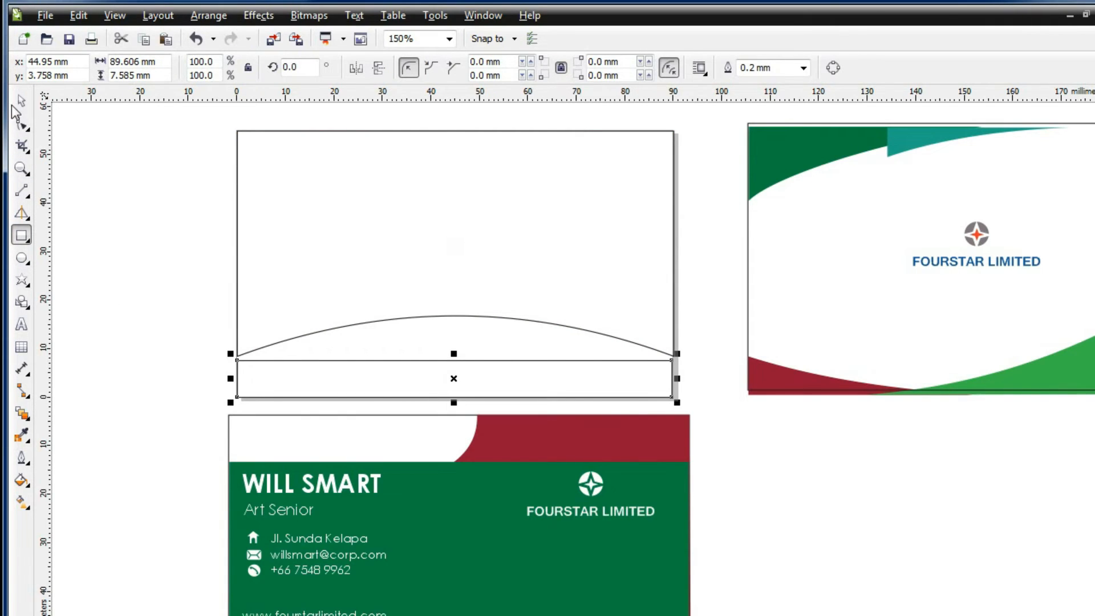
click(21, 123)
right_click(443, 364)
click(474, 378)
right_click(464, 357)
click(492, 433)
drag(466, 360, 464, 320)
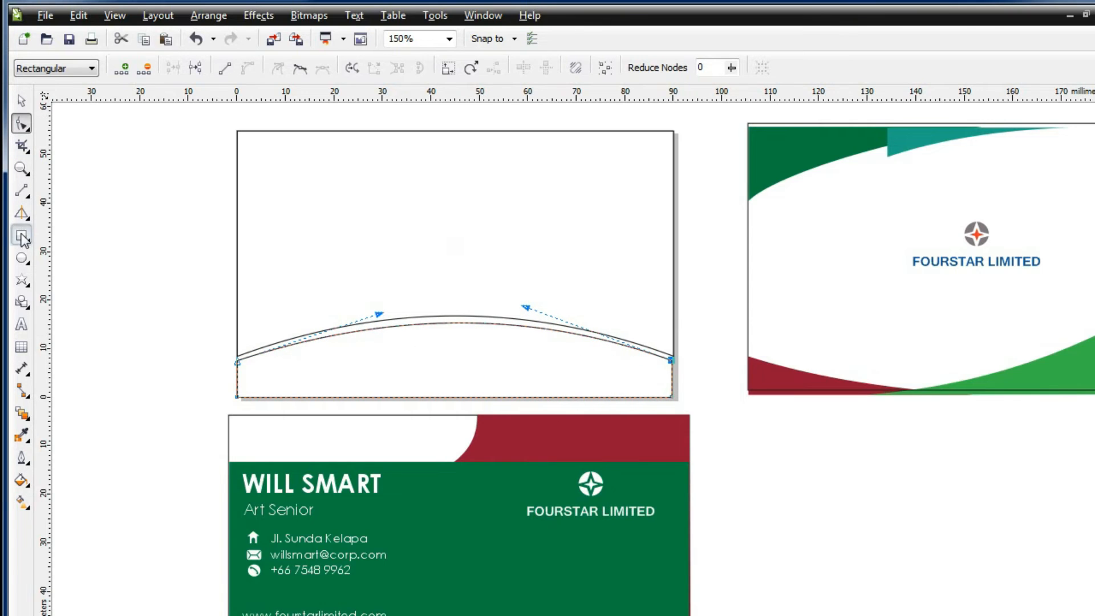
Trim a notch out of the lower curved shape with a small rectangle
click(21, 235)
drag(364, 319, 552, 351)
click(22, 101)
shift+click(265, 351)
click(208, 15)
click(447, 314)
drag(447, 320, 133, 182)
Fill the upper arched shape navy blue
click(21, 480)
click(65, 484)
drag(829, 596, 829, 585)
click(797, 582)
key(Return)
click(240, 397)
Fill the lower band light cyan-blue
click(21, 480)
click(64, 485)
click(804, 537)
key(Return)
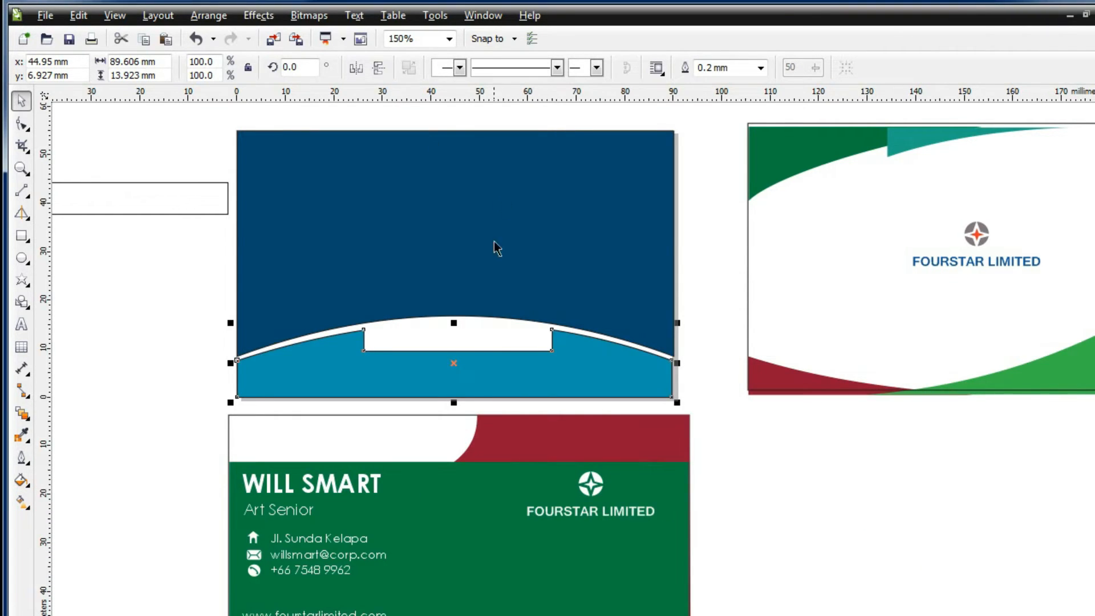
click(496, 244)
click(209, 16)
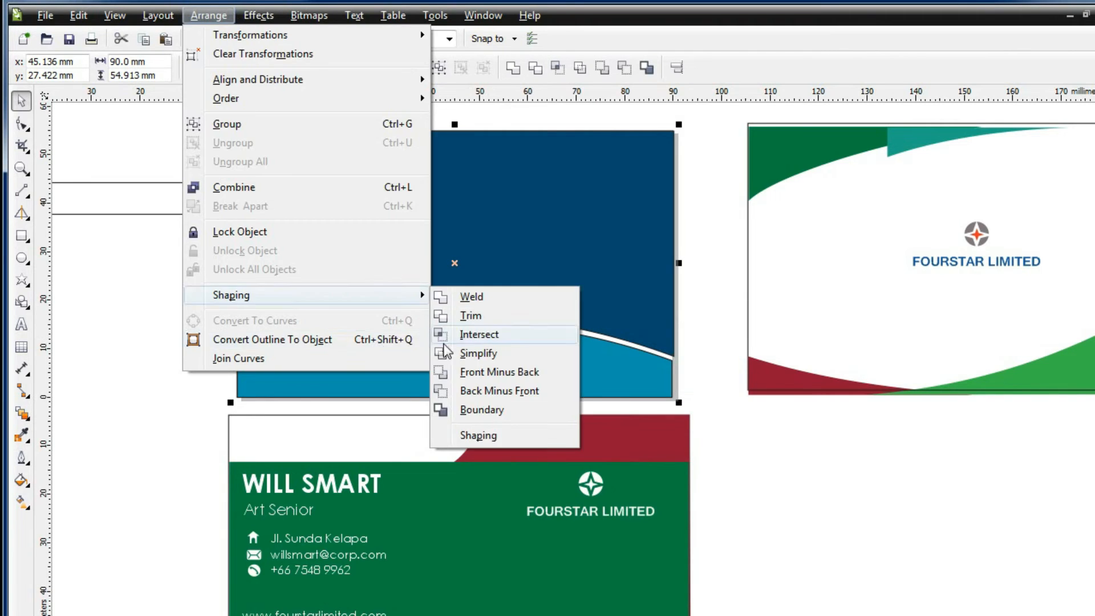
Strip the black outlines, send the navy rectangle to the back of the page, and nudge the logo group up
click(21, 460)
click(83, 500)
right_click(361, 258)
mouse_move(484, 428)
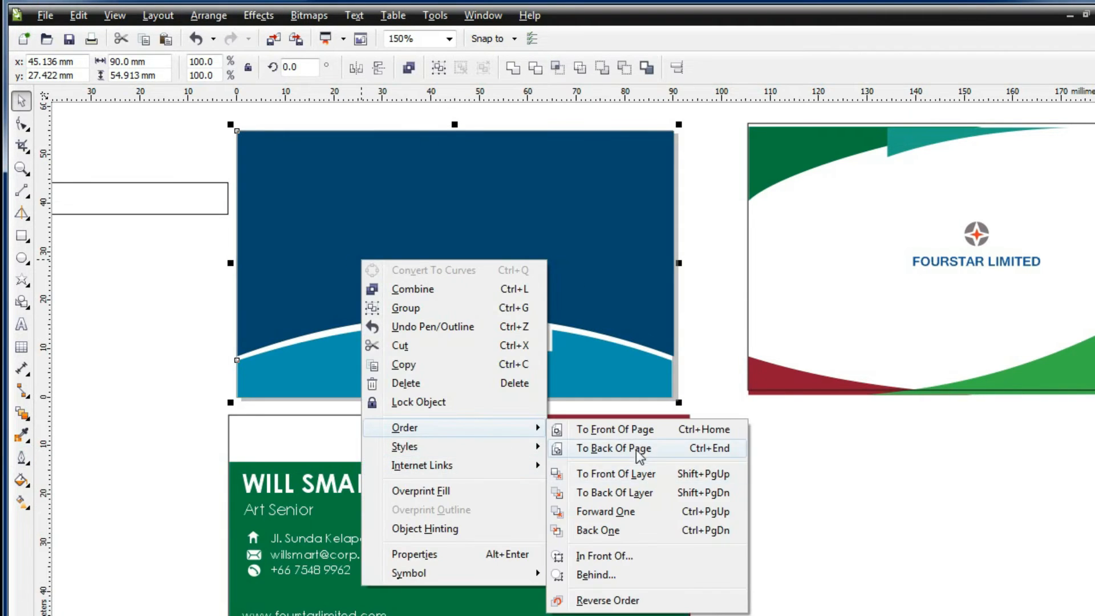
click(533, 447)
click(325, 122)
click(479, 279)
drag(479, 280, 478, 262)
click(117, 423)
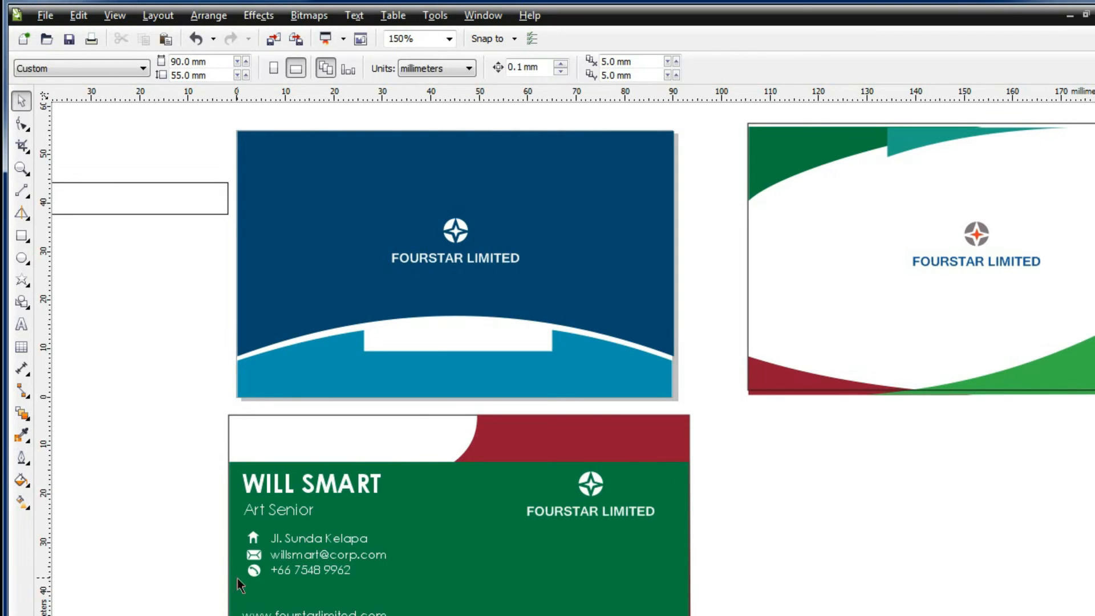
Recolour the phone icon with a new custom colour
click(253, 570)
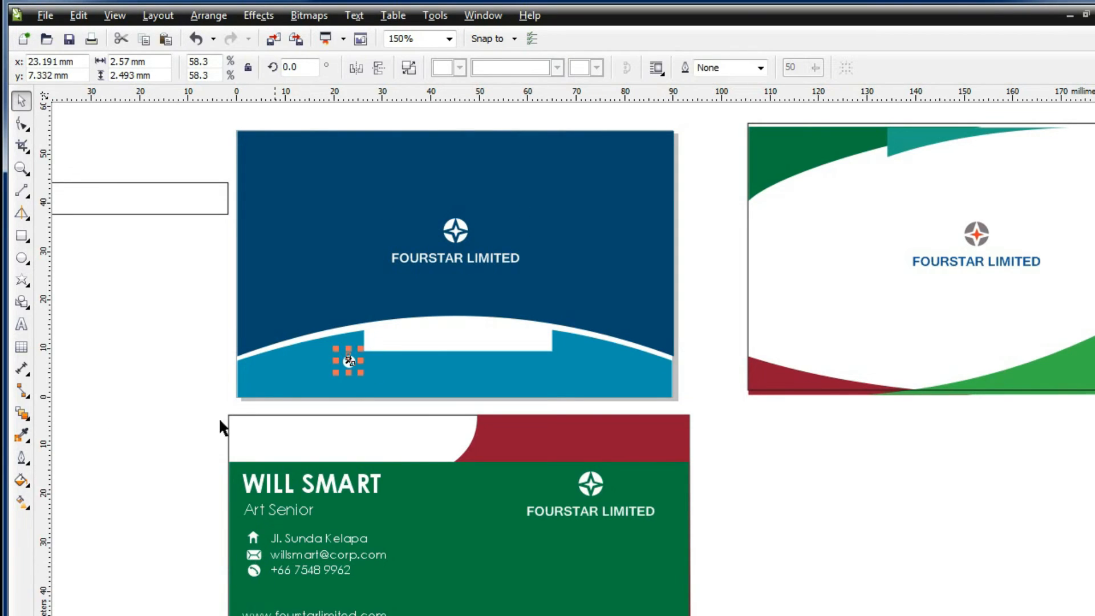
click(23, 486)
click(107, 475)
drag(749, 587, 641, 604)
key(Return)
click(127, 351)
Add the phone number as 7 pt Century Gothic text
key(F8)
click(118, 348)
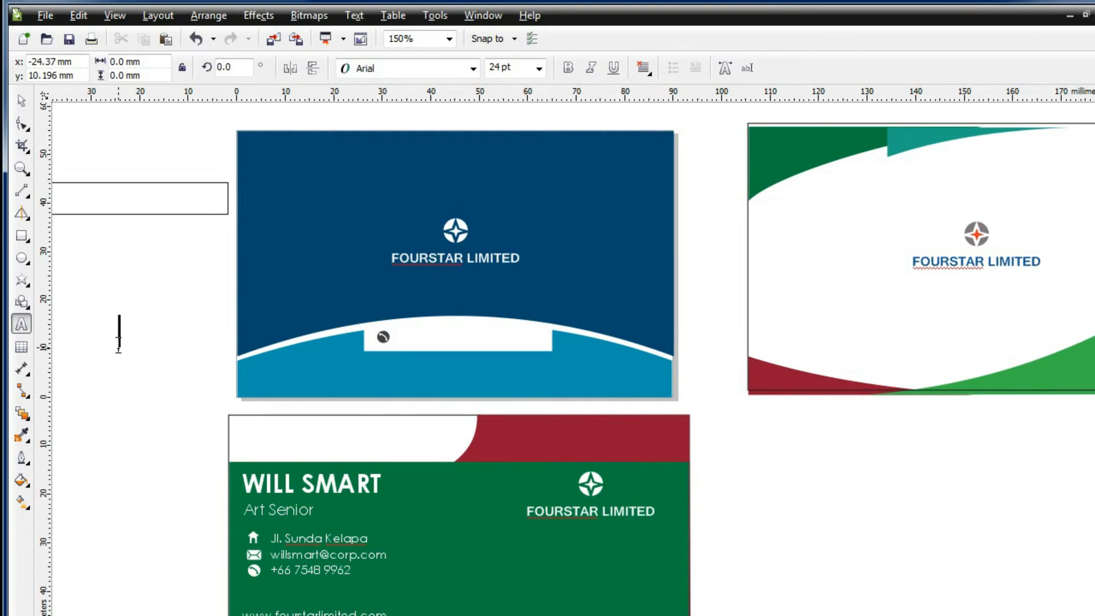
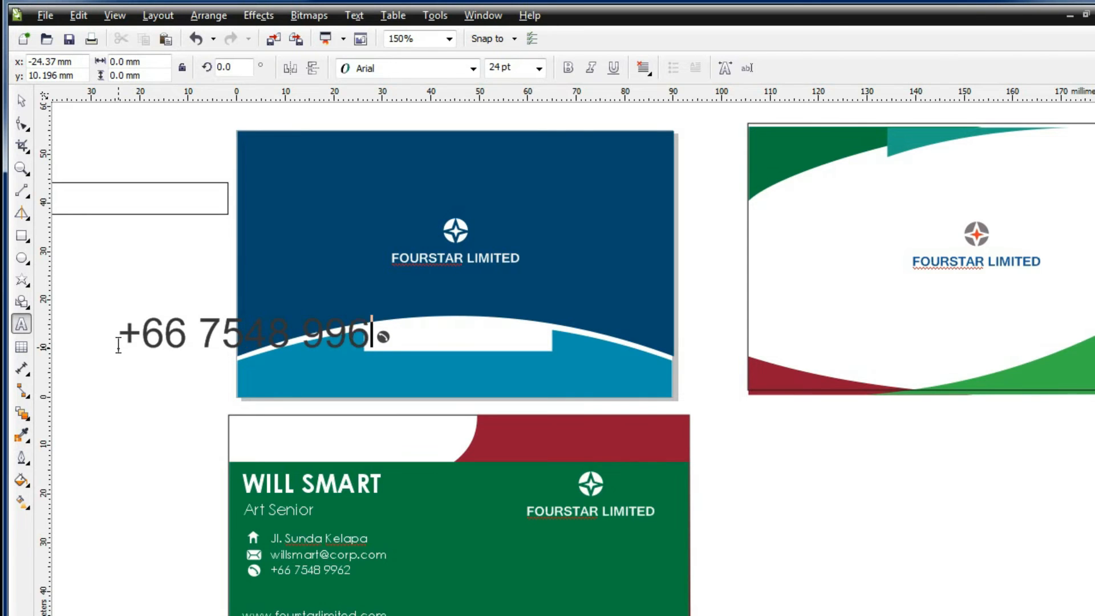
key(ctrl+a)
click(473, 67)
click(391, 103)
click(539, 68)
click(513, 97)
key(ctrl+space)
Place the phone number beside the icon on the white bar and enlarge both together
drag(191, 347, 489, 341)
drag(384, 337, 316, 320)
scroll(461, 336, up, 2)
drag(416, 324, 358, 321)
shift+click(325, 324)
drag(505, 338, 581, 359)
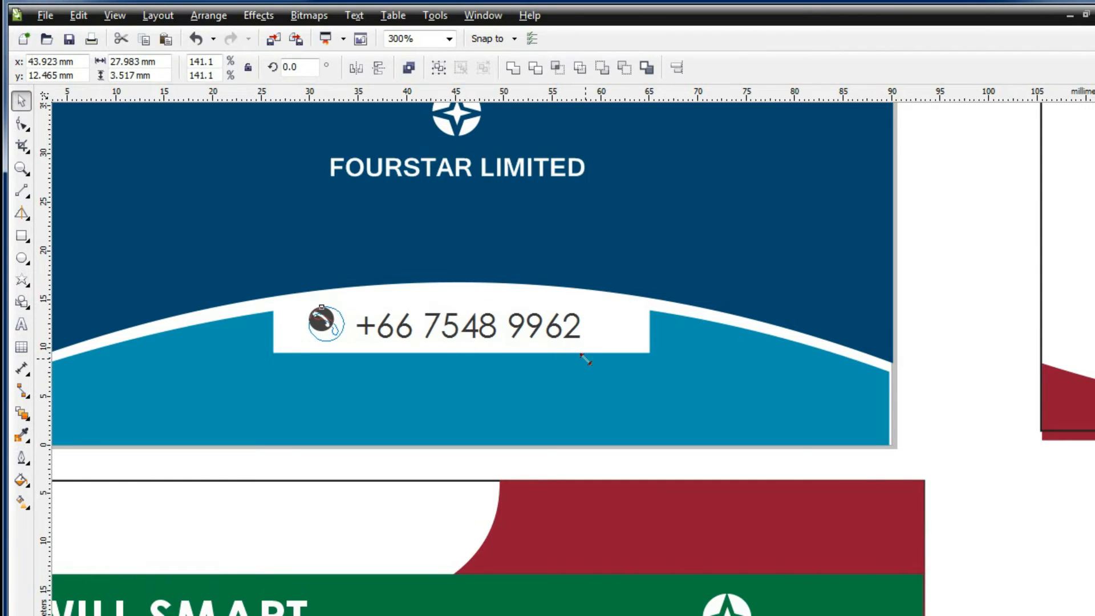
click(476, 335)
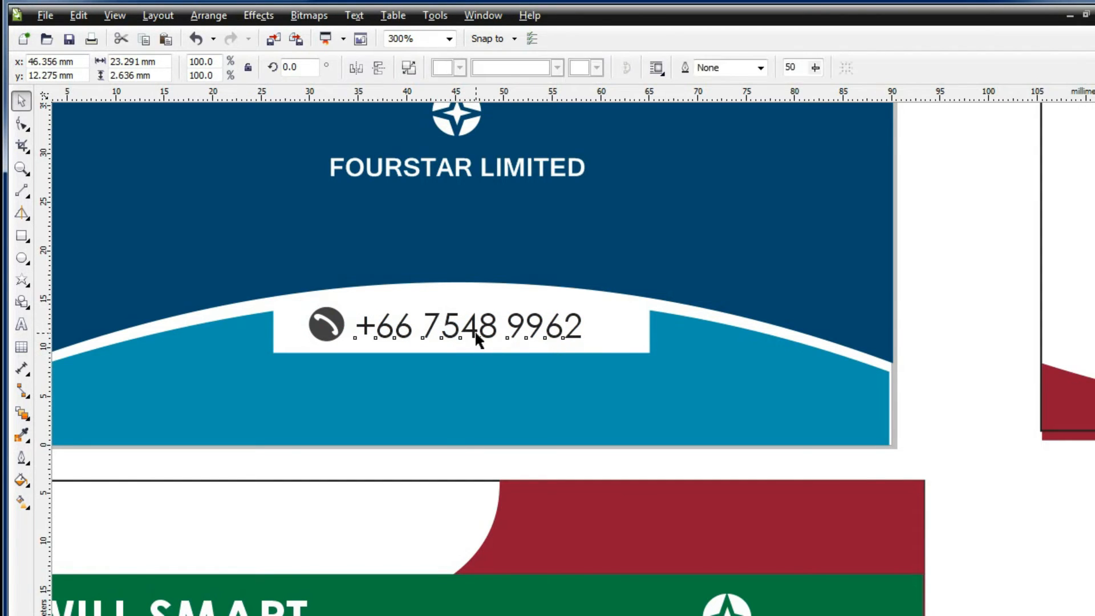
click(341, 333)
scroll(452, 179, down, 2)
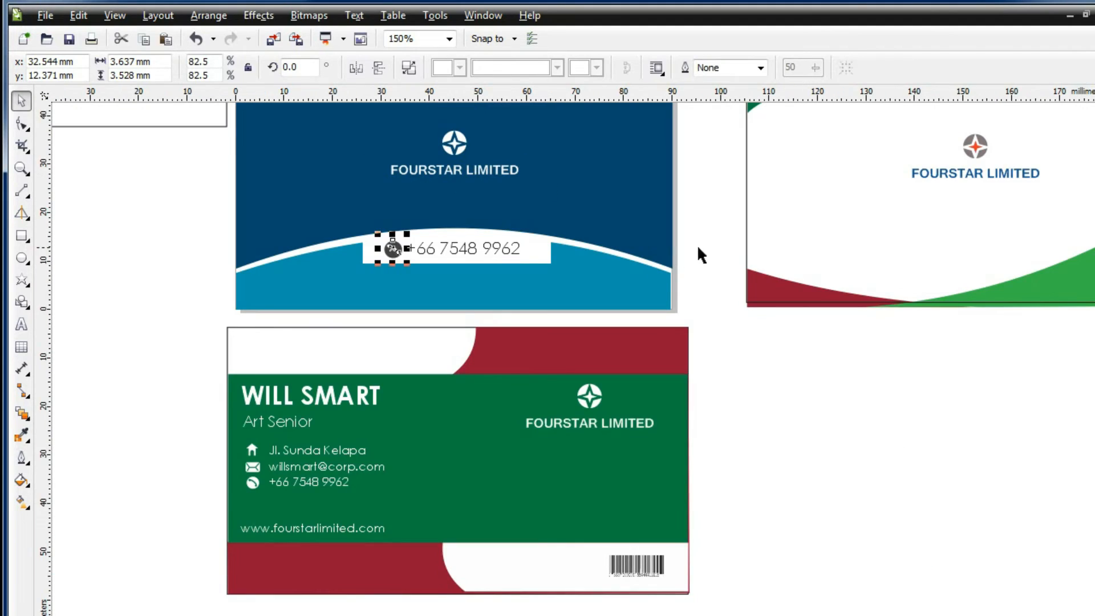
click(704, 254)
scroll(549, 257, up, 2)
Enlarge the white FOURSTAR logo and name group and shift it up-left
drag(565, 307, 566, 307)
drag(473, 281, 568, 326)
drag(475, 274, 454, 253)
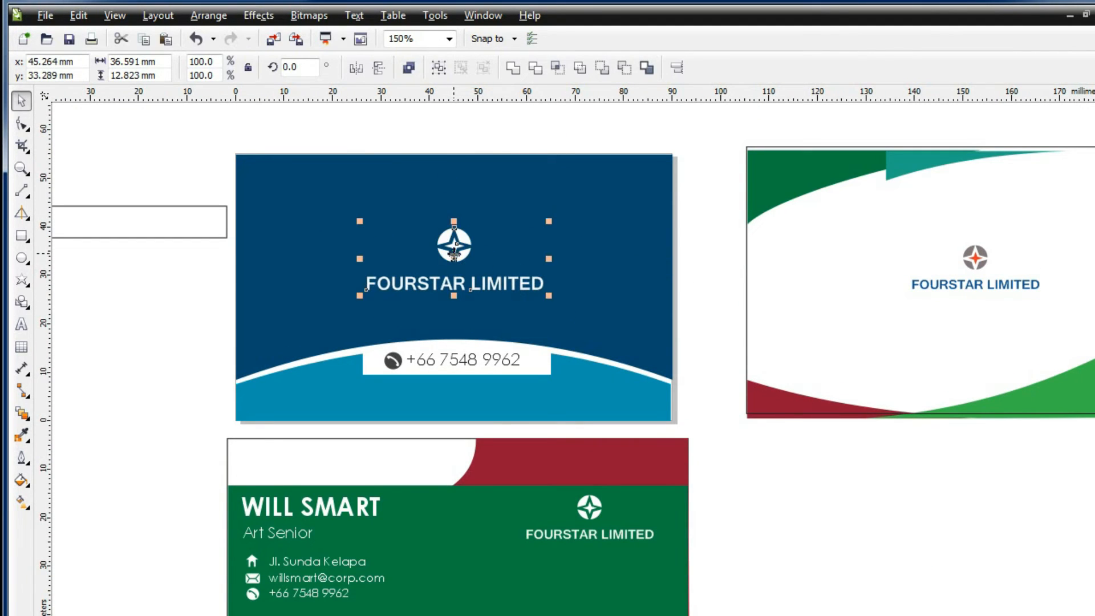
Rearrange the cards, moving the blue card off to the right to free the blank card
key(Escape)
scroll(941, 605, right, 4)
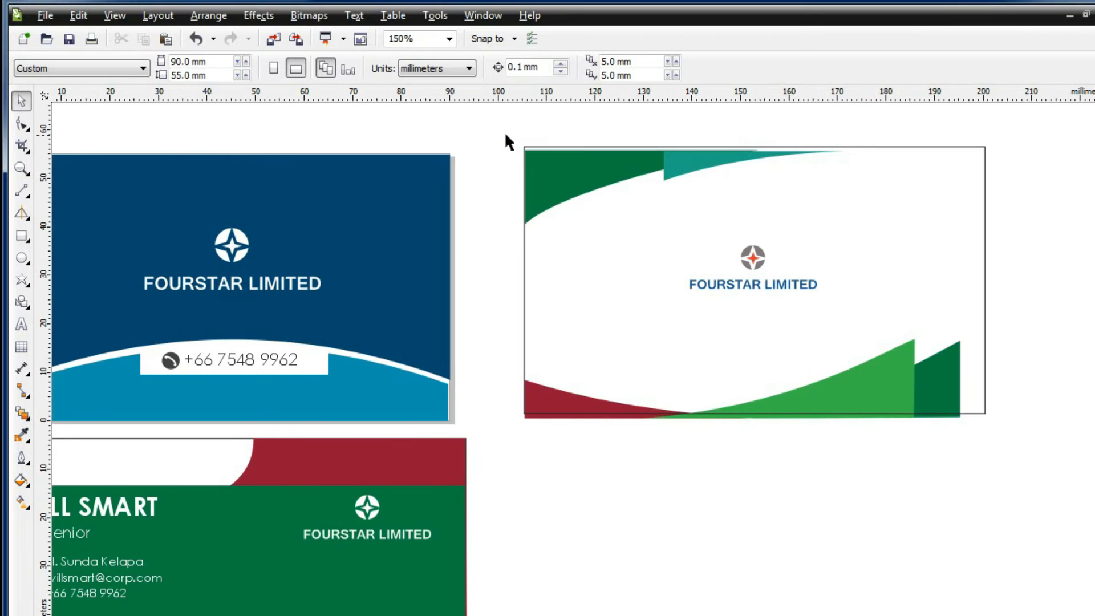
drag(505, 134, 1082, 450)
drag(769, 199, 758, 496)
click(869, 390)
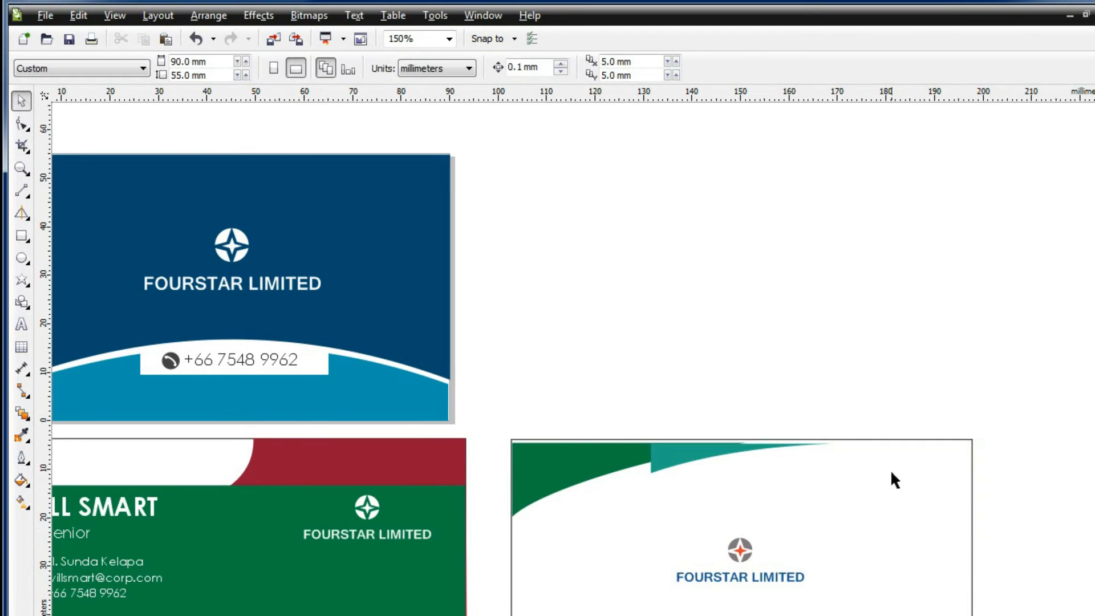
click(910, 472)
key(Escape)
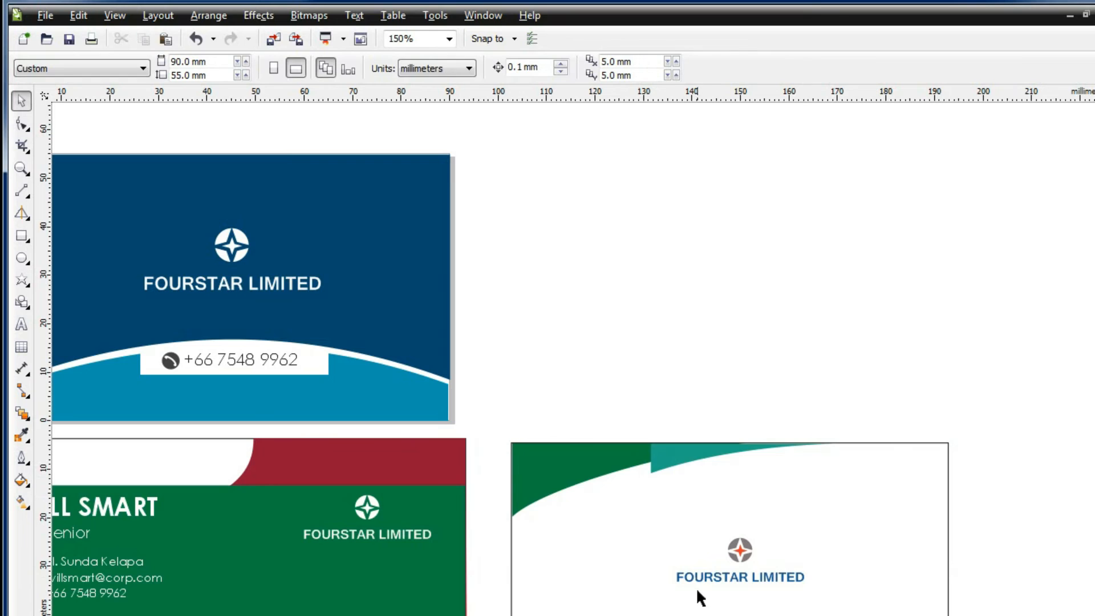
scroll(158, 203, left, 4)
drag(153, 123, 657, 431)
drag(386, 292, 885, 292)
key(Escape)
Turn a rectangle at the blank card's top-left corner into an enlarged triangle by deleting a node
click(21, 236)
drag(190, 154, 317, 260)
click(22, 100)
right_click(195, 187)
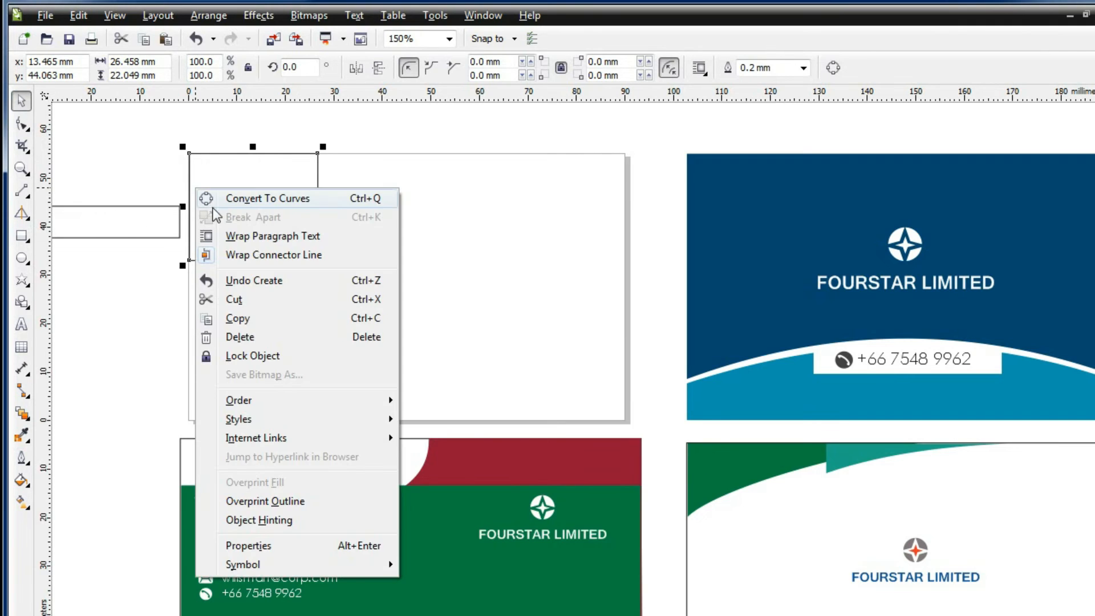
click(239, 198)
click(21, 124)
right_click(317, 260)
click(337, 290)
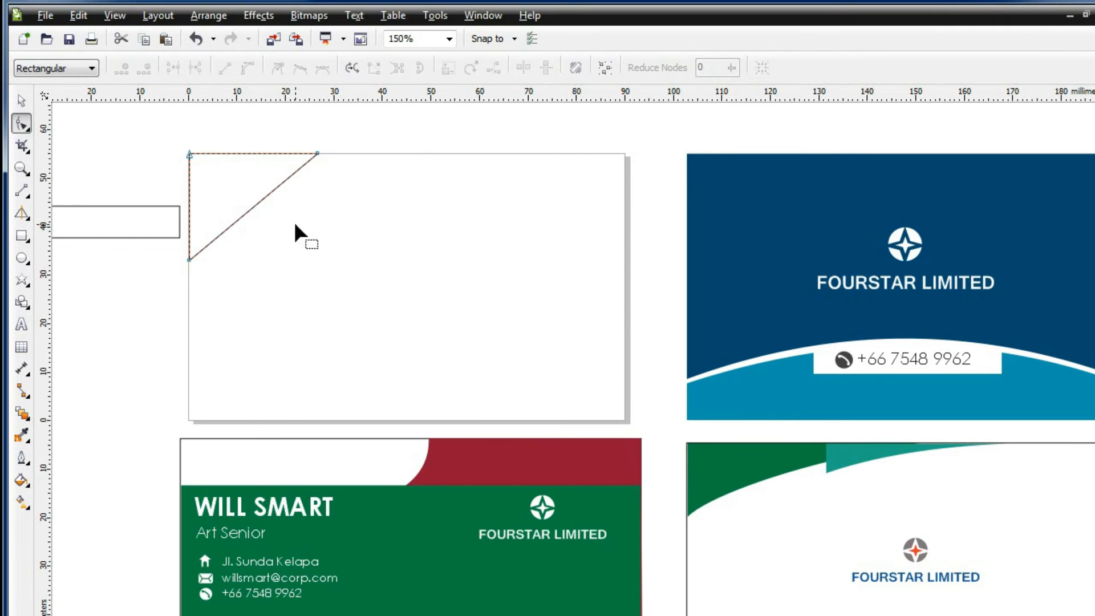
key(space)
drag(321, 266, 359, 295)
Convert the triangle's diagonal to a curve and bend it into a sweeping arc
click(21, 124)
right_click(275, 217)
click(319, 291)
drag(266, 216, 248, 194)
click(18, 104)
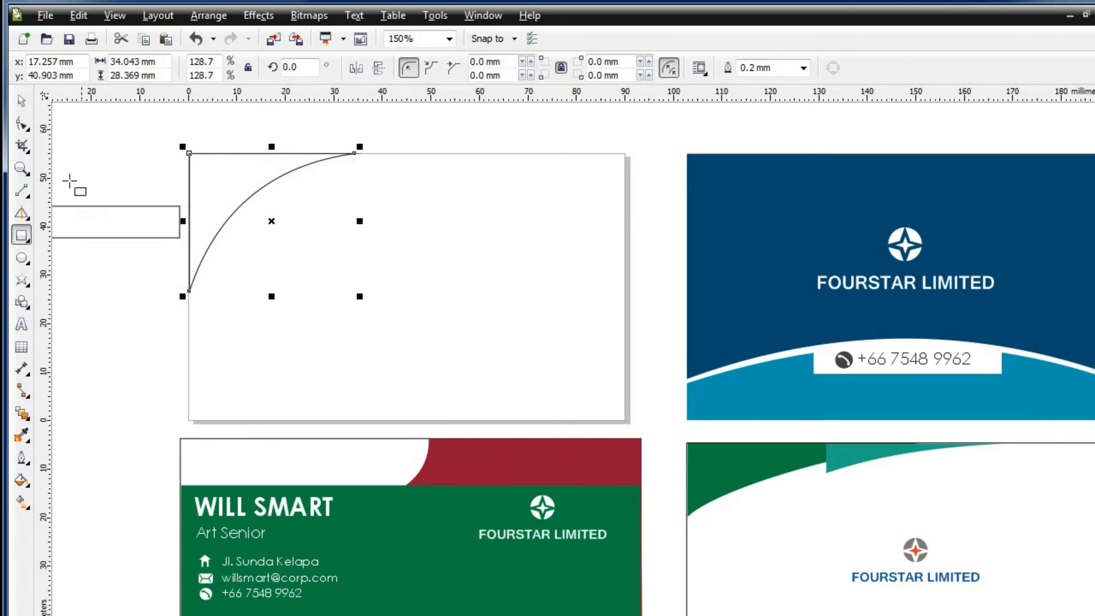
Make a 203% scaled copy of the curved shape and send it to the back
drag(360, 296, 456, 375)
right_click(234, 240)
mouse_move(418, 452)
click(475, 474)
click(530, 139)
Fill the small curve with sampled dark navy and the large curve with sampled light blue
click(246, 197)
click(24, 481)
click(65, 483)
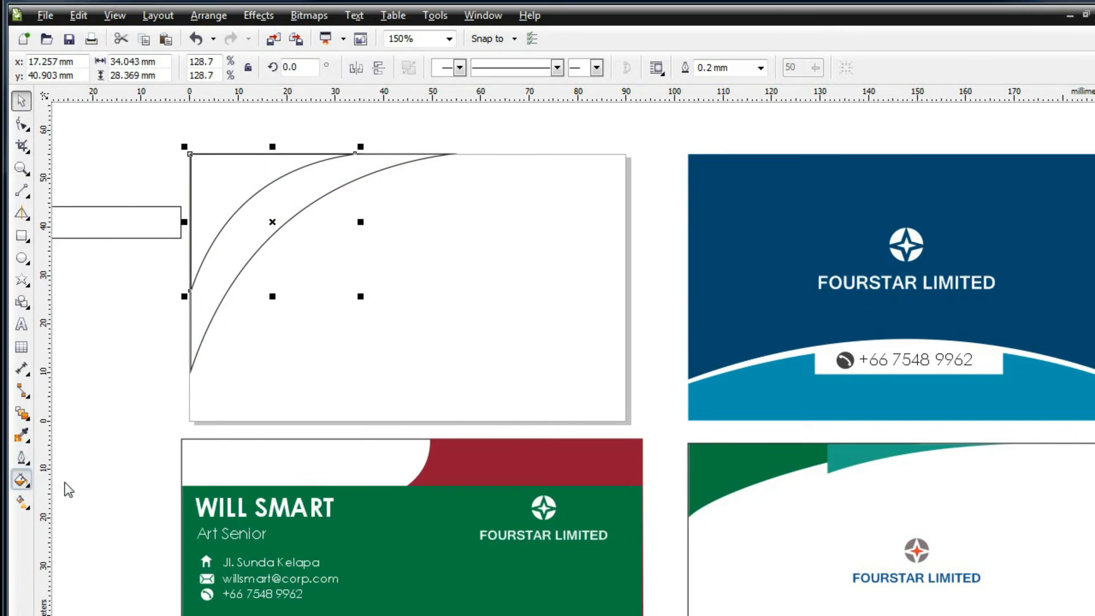
click(855, 475)
click(789, 325)
key(Return)
click(344, 183)
click(23, 480)
click(65, 483)
click(855, 475)
click(802, 362)
key(Return)
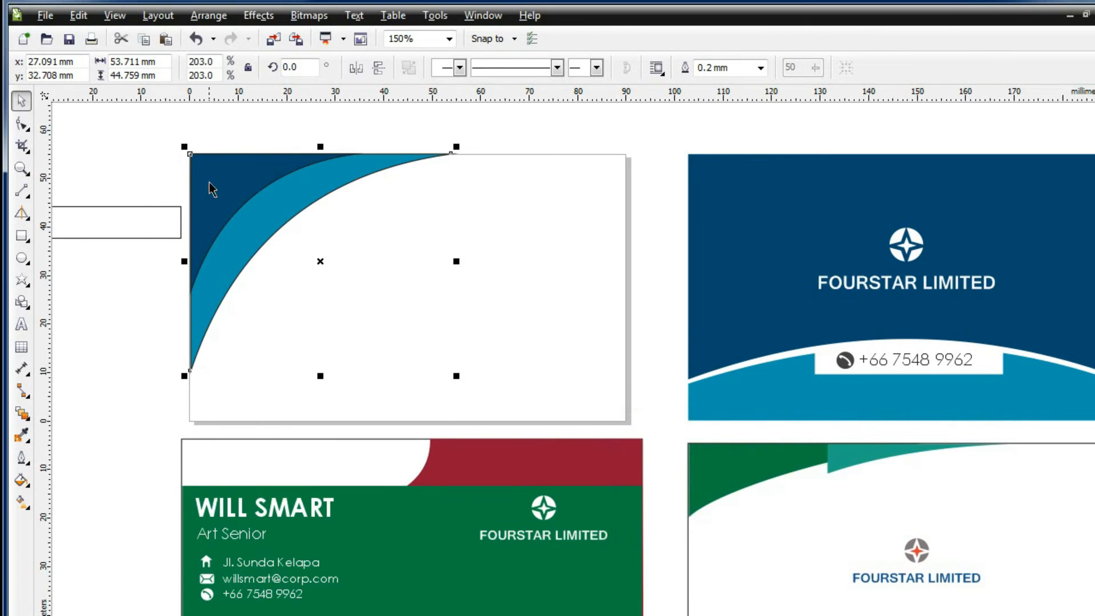
Leave an offset copy of the dark curve slightly right and down for a new fill
click(207, 168)
drag(228, 202, 236, 207)
right_click(236, 207)
click(22, 480)
click(65, 478)
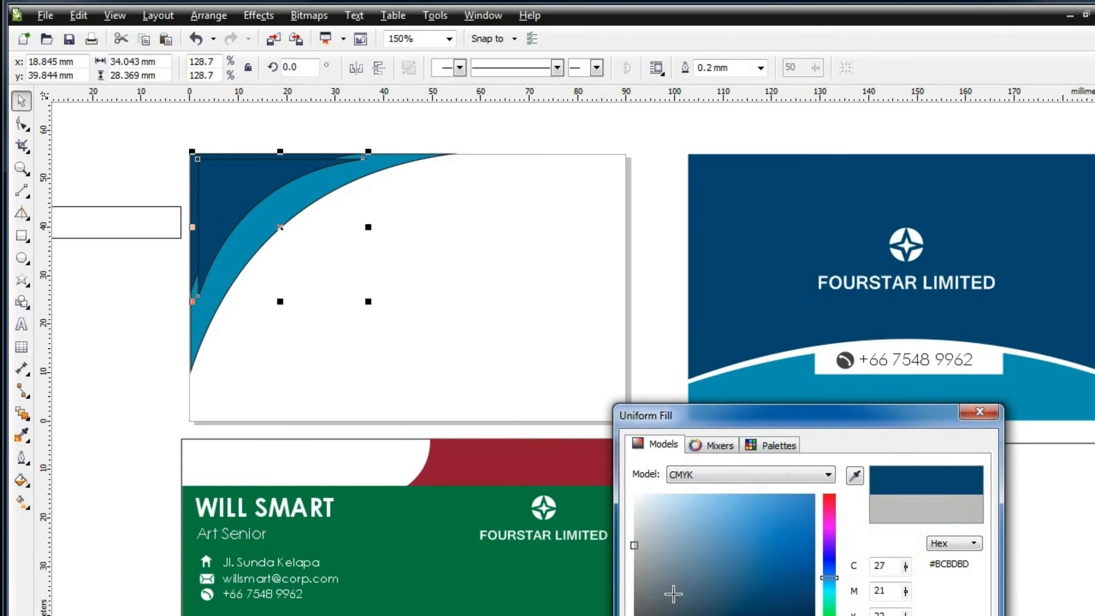
Give the copy a grey-blue linear gradient and place it behind the navy curve
click(676, 587)
key(Return)
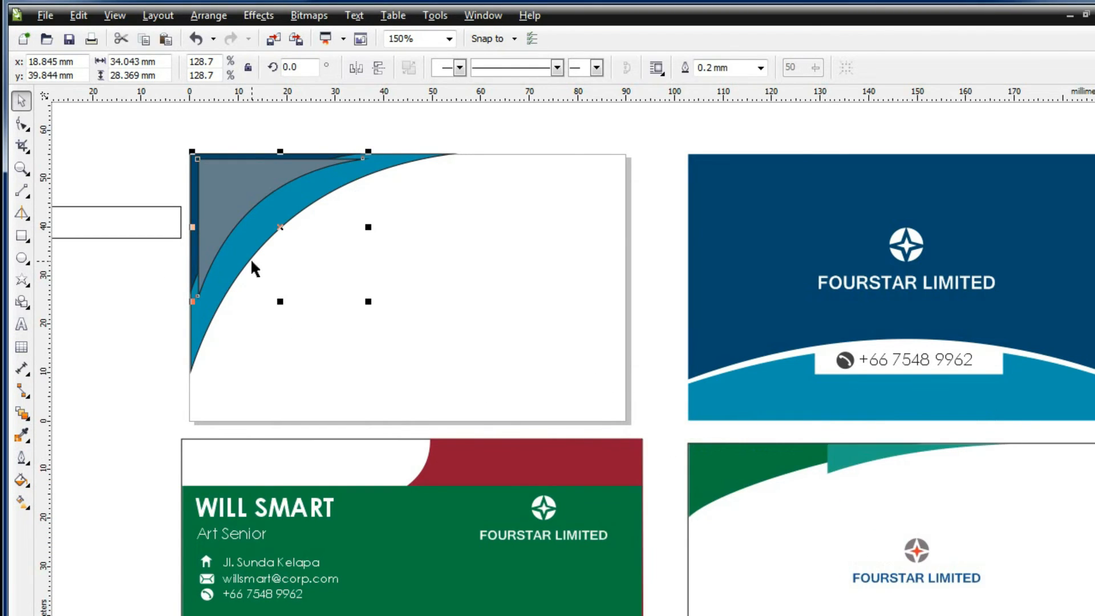
click(21, 503)
drag(257, 225, 281, 146)
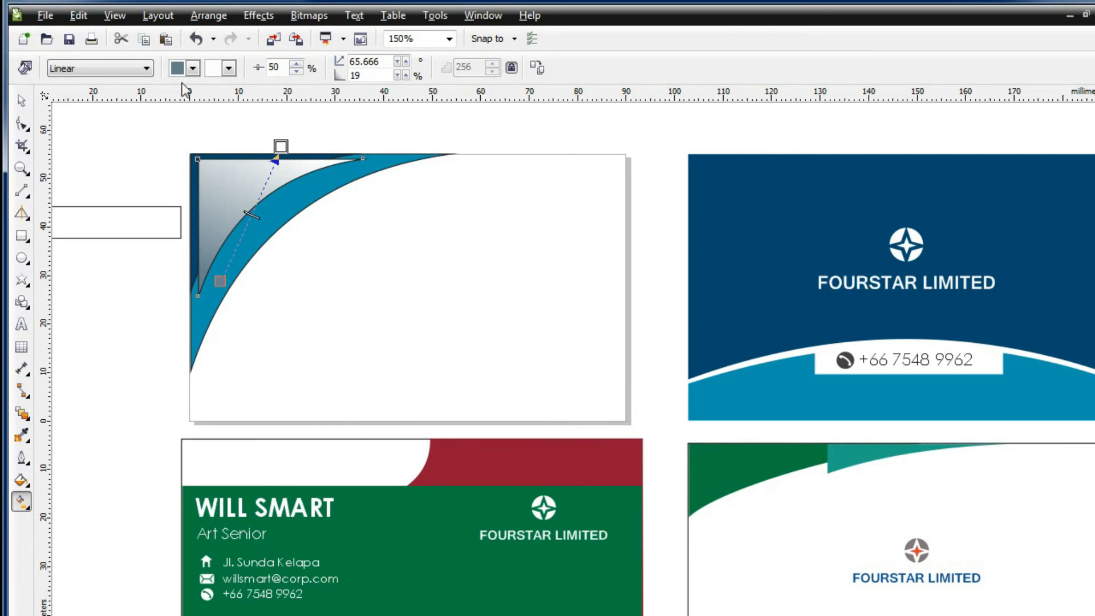
right_click(231, 188)
click(521, 452)
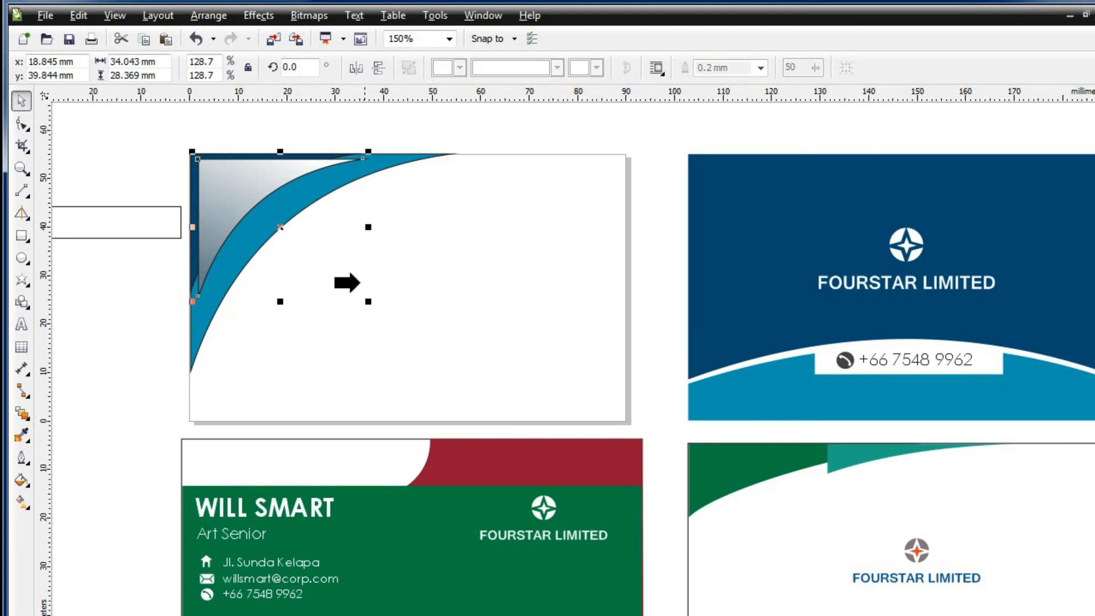
Remove the outlines from the navy, teal and grey swooshes together
drag(160, 134, 434, 143)
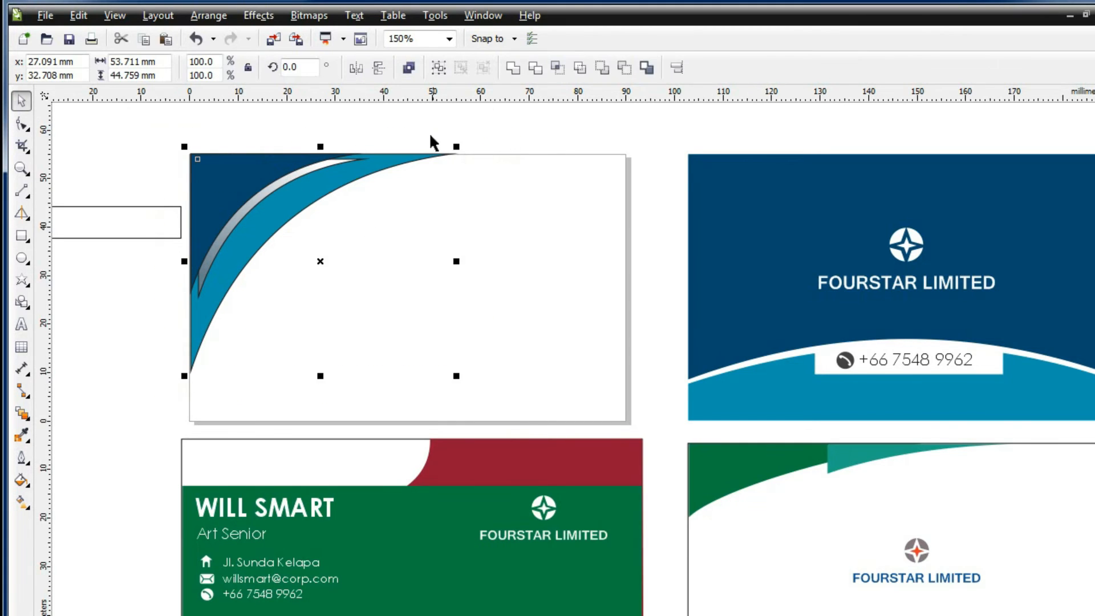
click(24, 461)
click(68, 497)
click(107, 385)
click(23, 125)
scroll(163, 221, up, 1)
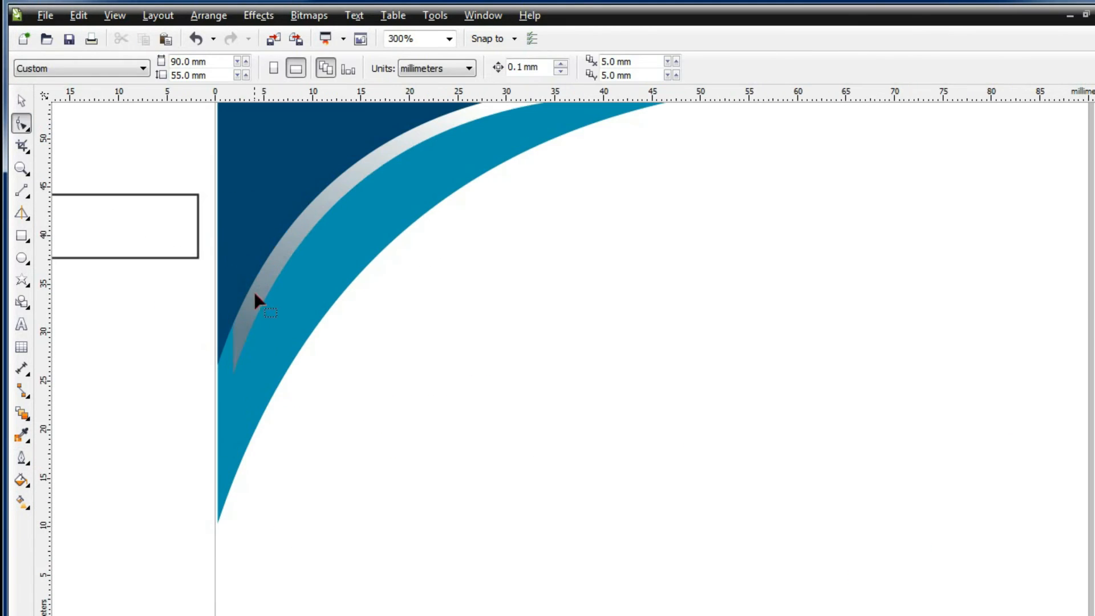
Stretch the grey highlight curve and drag its end nodes to the card's left and top edges
click(253, 291)
scroll(211, 343, down, 1)
key(space)
drag(395, 214, 403, 211)
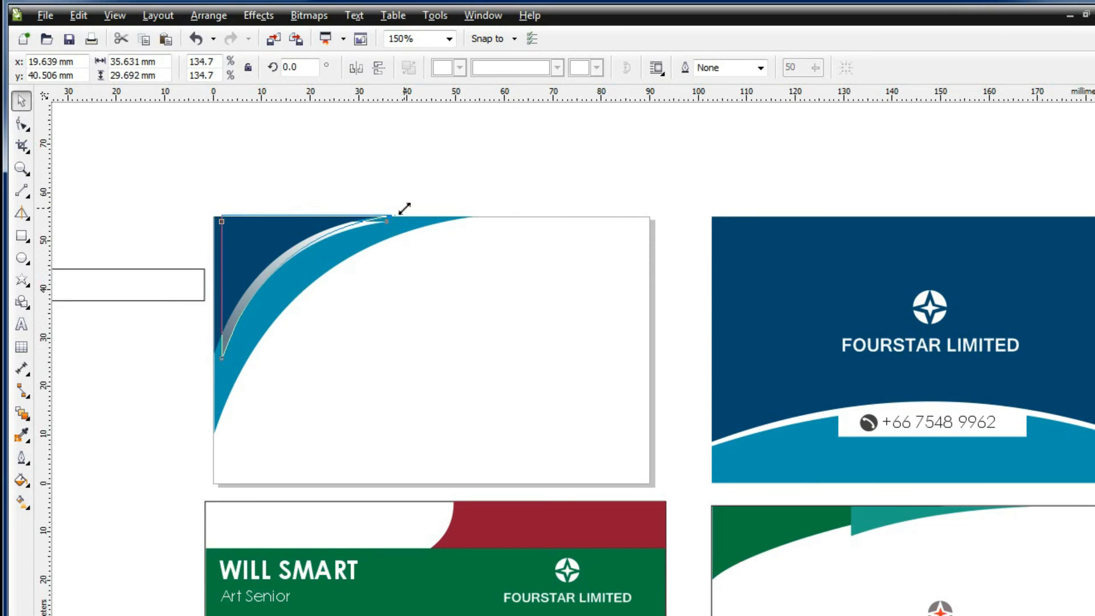
drag(215, 366, 207, 376)
click(23, 122)
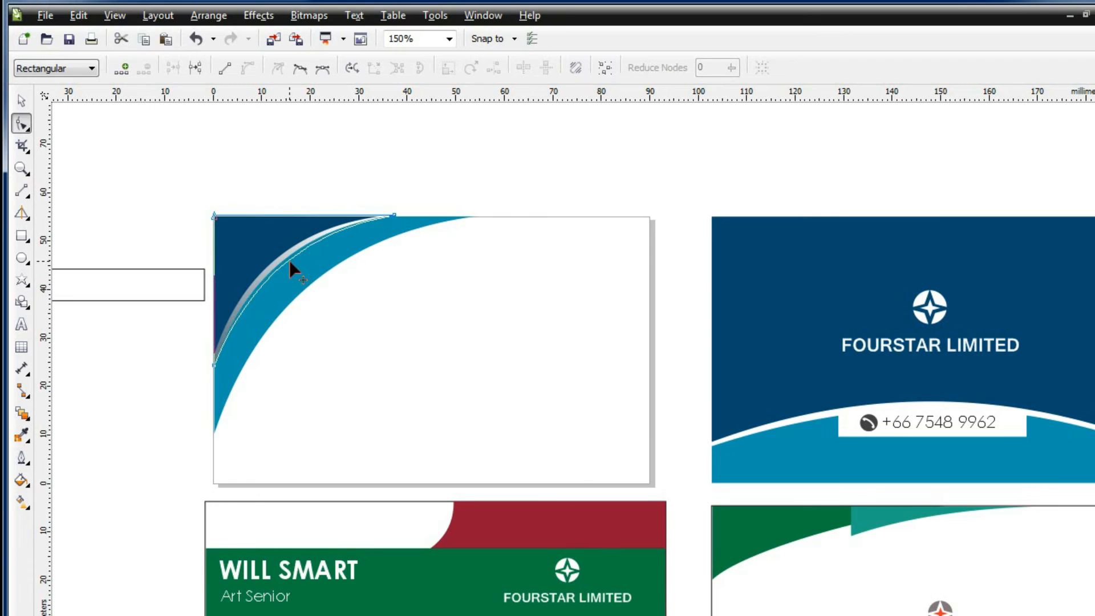
click(396, 217)
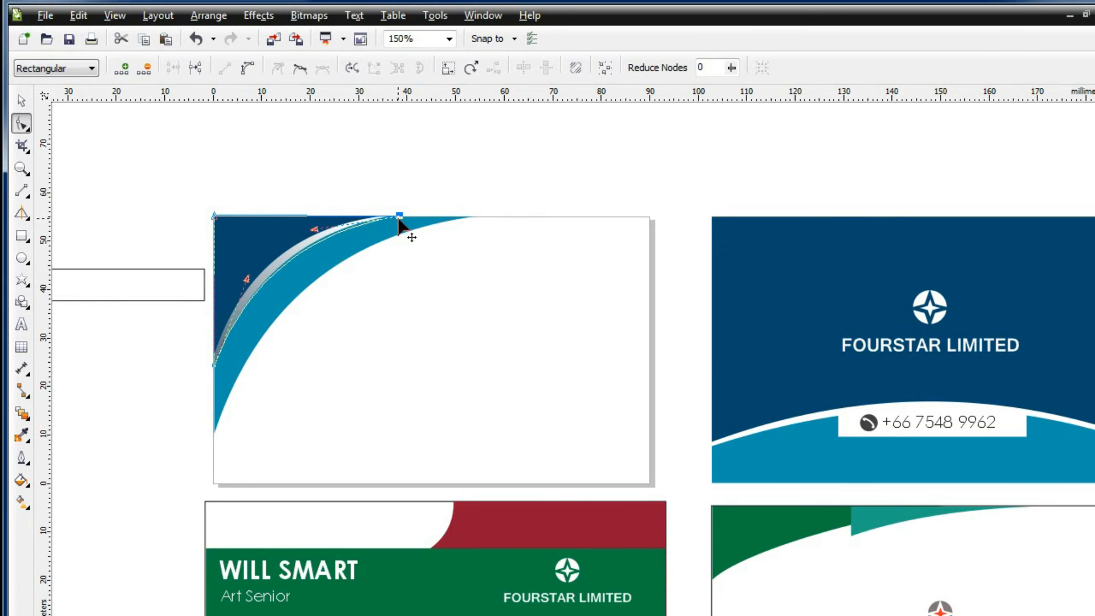
drag(208, 371, 213, 373)
drag(314, 229, 313, 230)
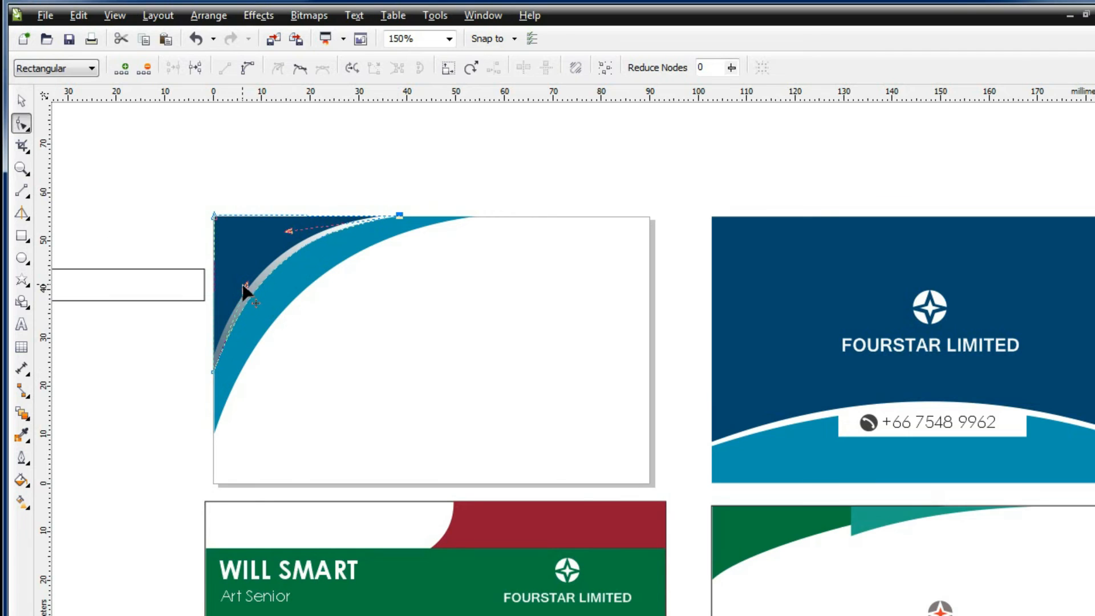
scroll(191, 349, up, 2)
drag(358, 496, 359, 484)
Move the teal swoosh left to the page edge and align the grey curve with the card's left edge
click(381, 528)
click(21, 101)
drag(375, 545, 370, 545)
click(370, 427)
drag(371, 427, 369, 349)
click(325, 378)
scroll(326, 378, down, 1)
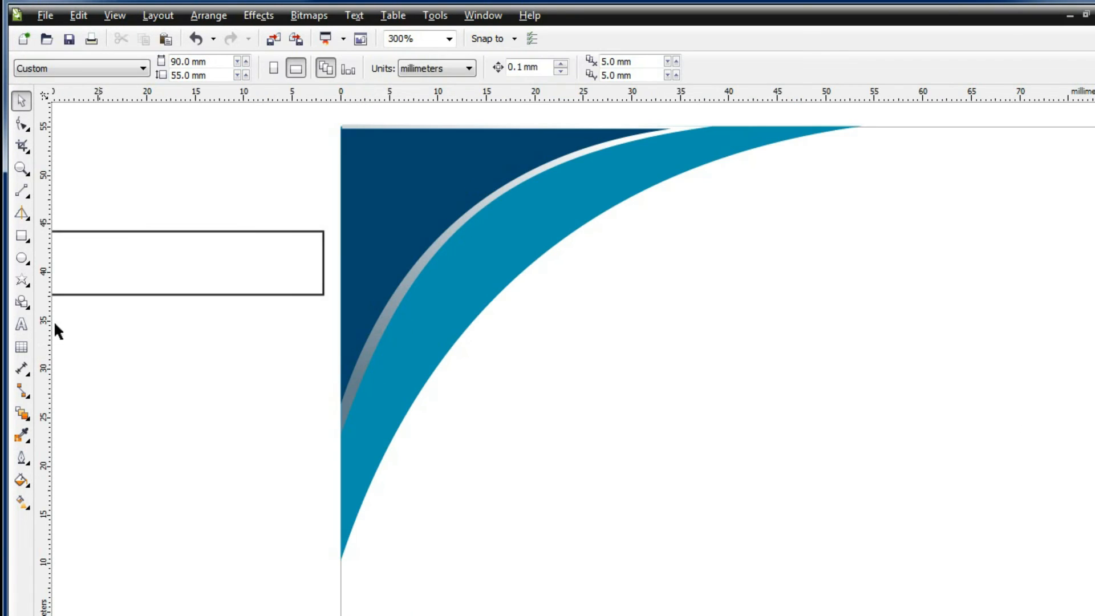
scroll(253, 341, up, 1)
click(422, 512)
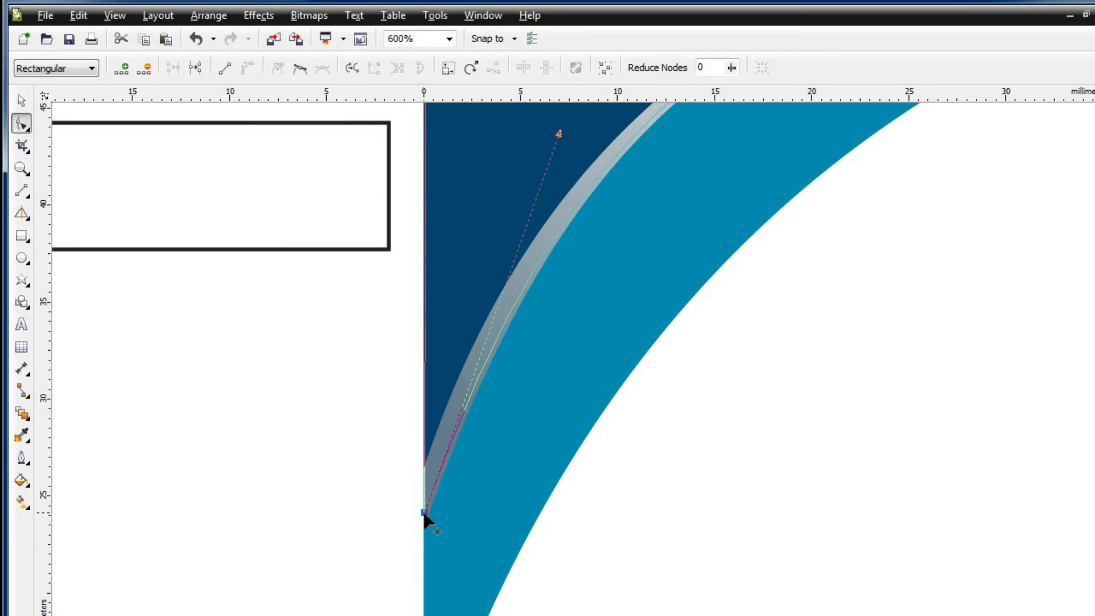
scroll(348, 406, down, 2)
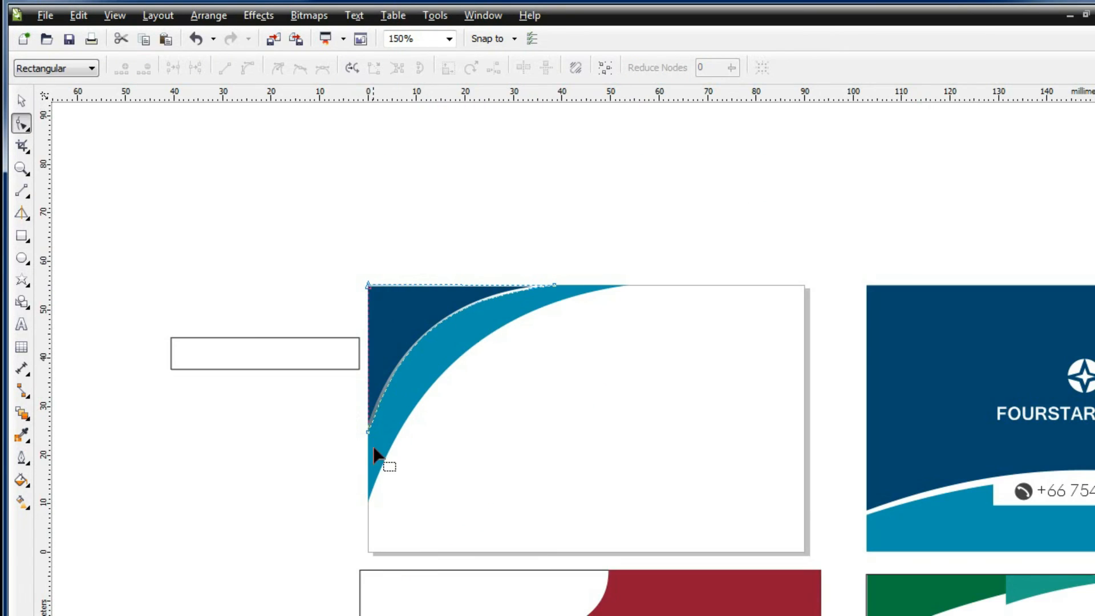
scroll(419, 351, up, 1)
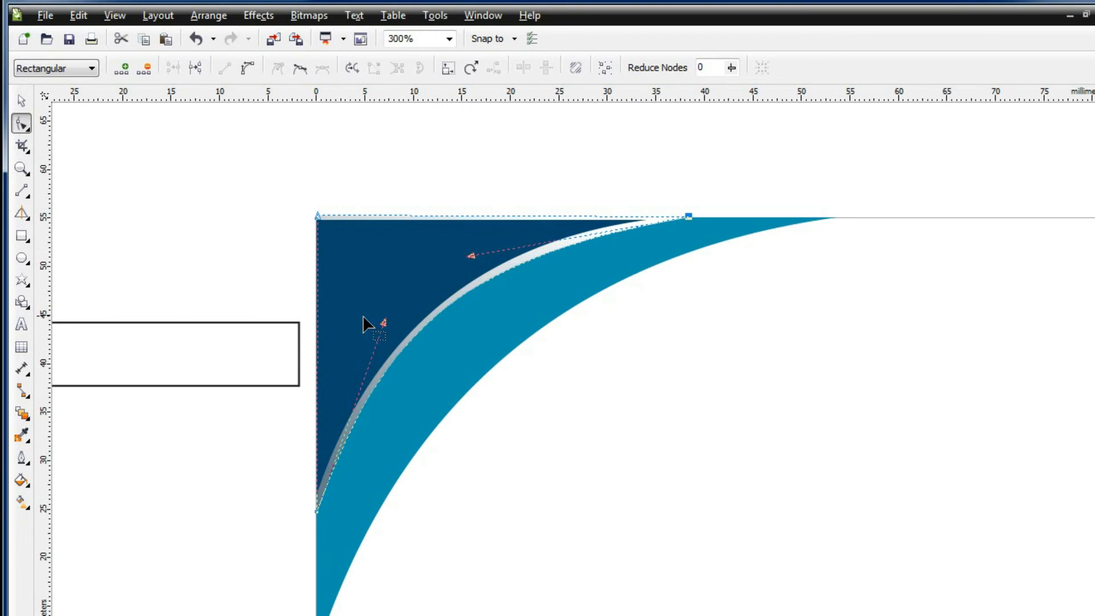
Stretch the grey curve's top slightly and nudge the navy and grey shapes up into alignment
click(21, 100)
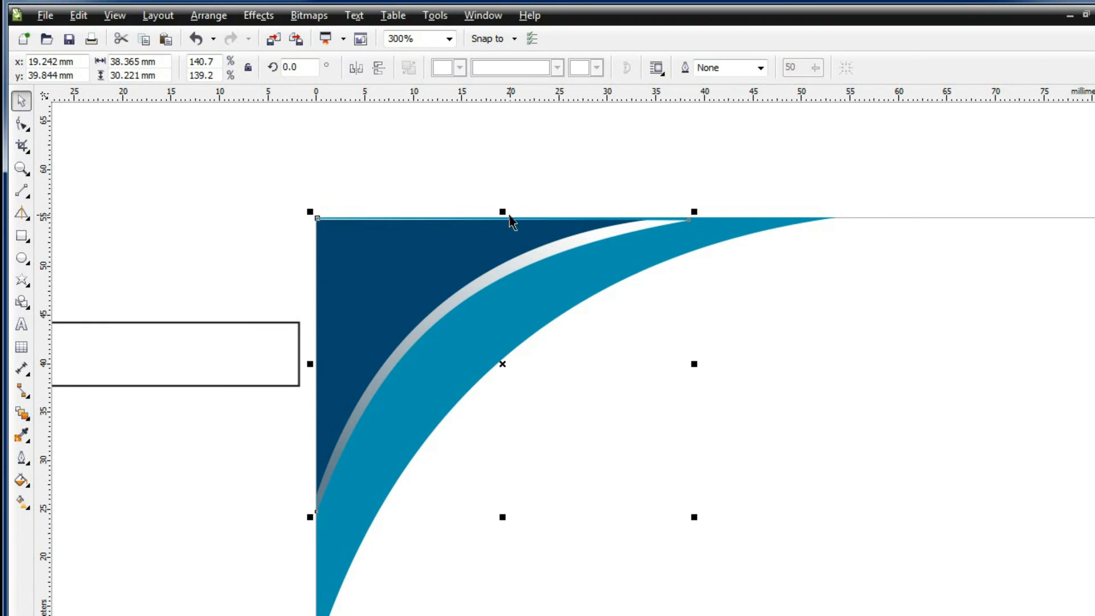
drag(504, 212, 505, 211)
click(484, 227)
key(Up)
key(Up)
click(556, 248)
key(Up)
click(580, 256)
click(608, 189)
Move the loose outlined rectangle up and to the left
scroll(623, 234, down, 1)
drag(419, 297, 309, 278)
click(364, 354)
scroll(581, 359, right, 4)
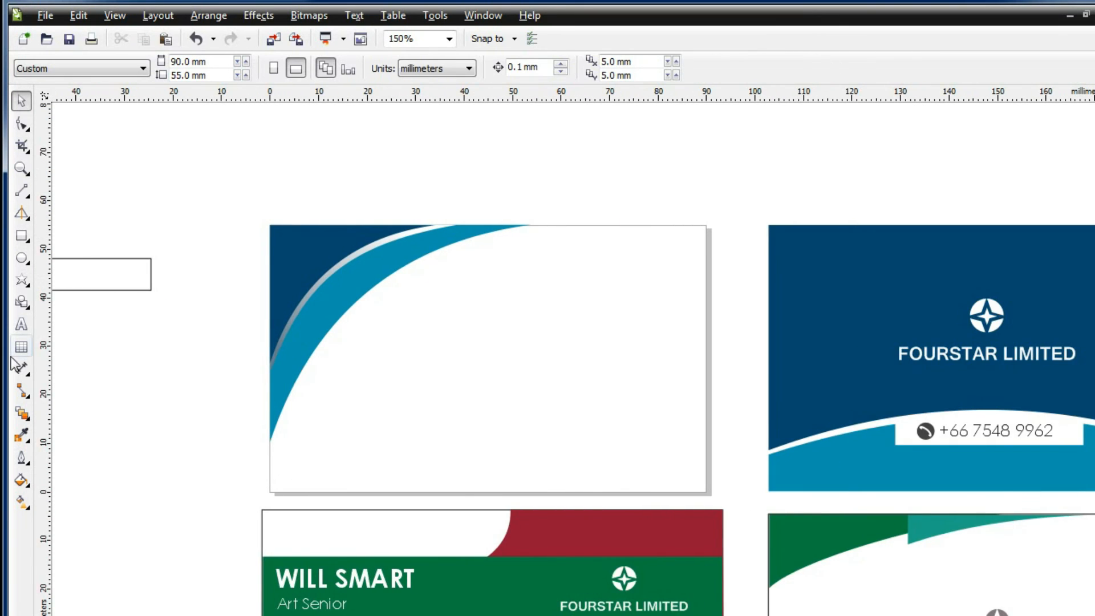
Draw a thin rectangle along the blue card's bottom edge and make it slightly taller
key(F6)
drag(271, 483, 707, 494)
click(22, 100)
drag(488, 478, 489, 466)
Convert the rectangle to curves, slant its top edge downward to the right, and copy it
click(21, 123)
right_click(709, 475)
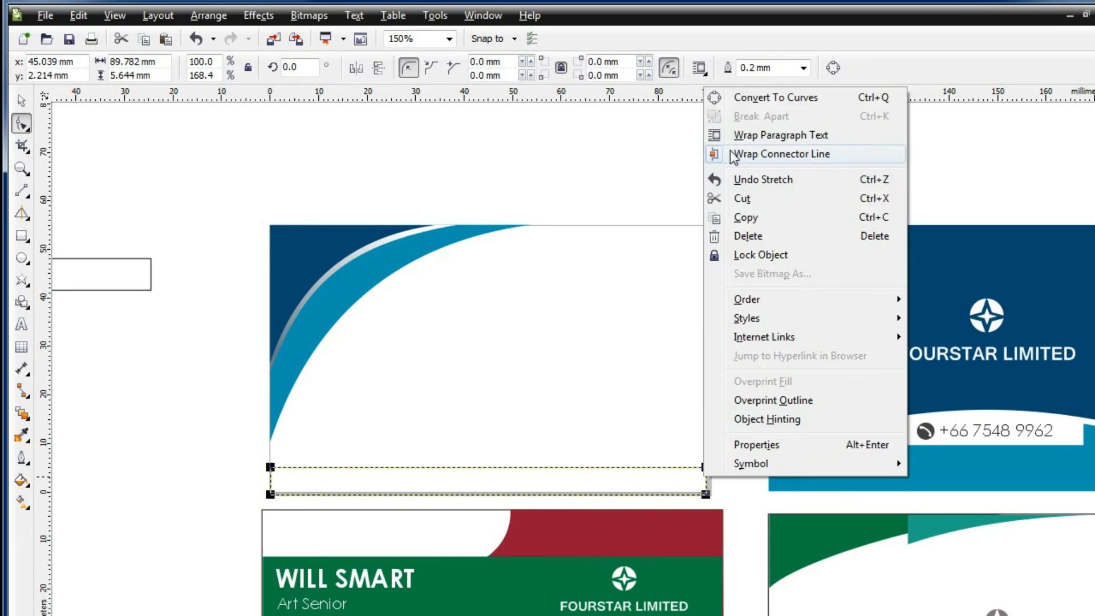
click(776, 98)
drag(705, 466, 705, 474)
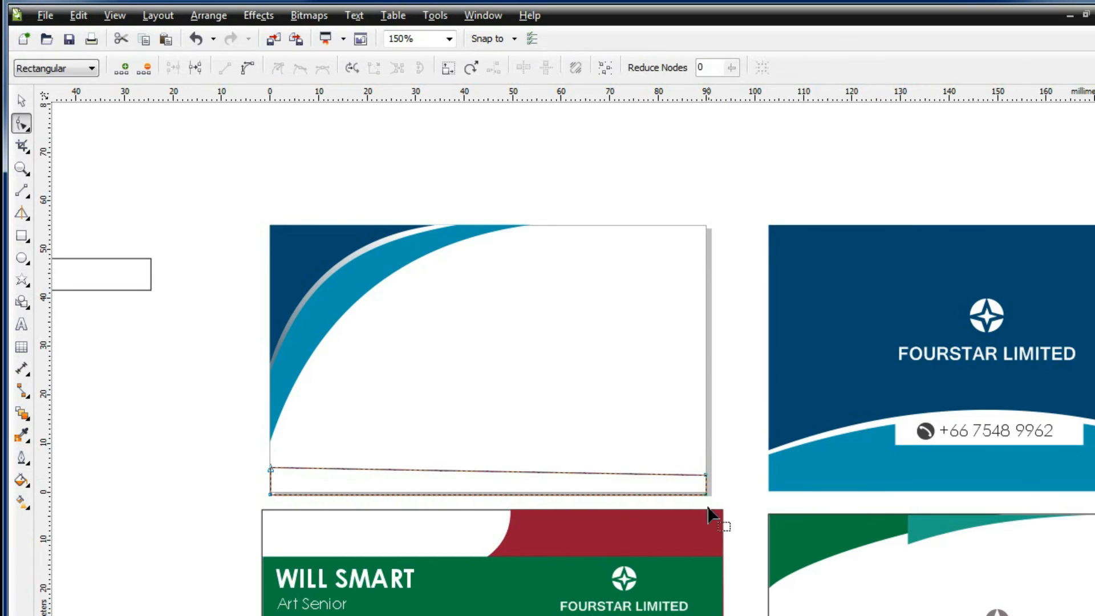
drag(270, 469, 270, 462)
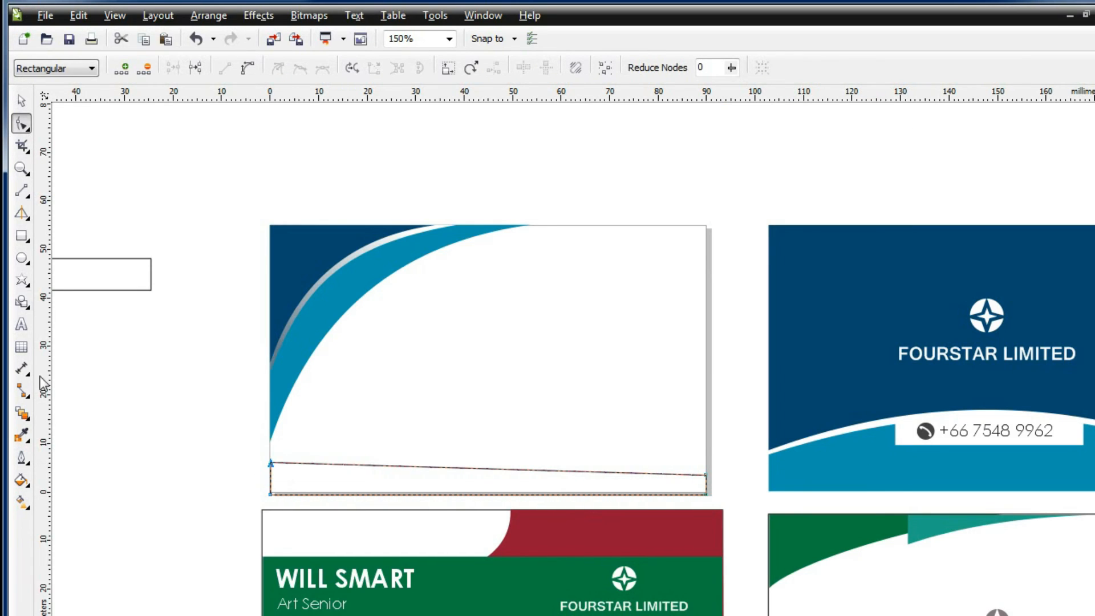
click(22, 101)
key(ctrl+c)
Paste a horizontally mirrored copy of the stripe, stretch it taller, and place it behind the original
key(ctrl+v)
click(356, 68)
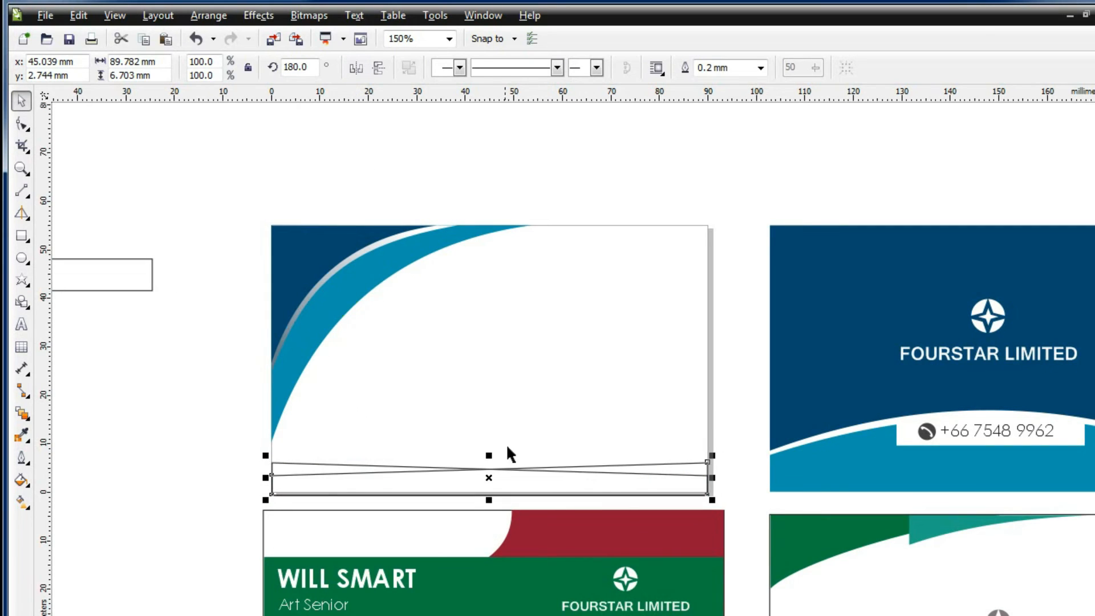
drag(655, 465, 655, 449)
drag(488, 478, 488, 500)
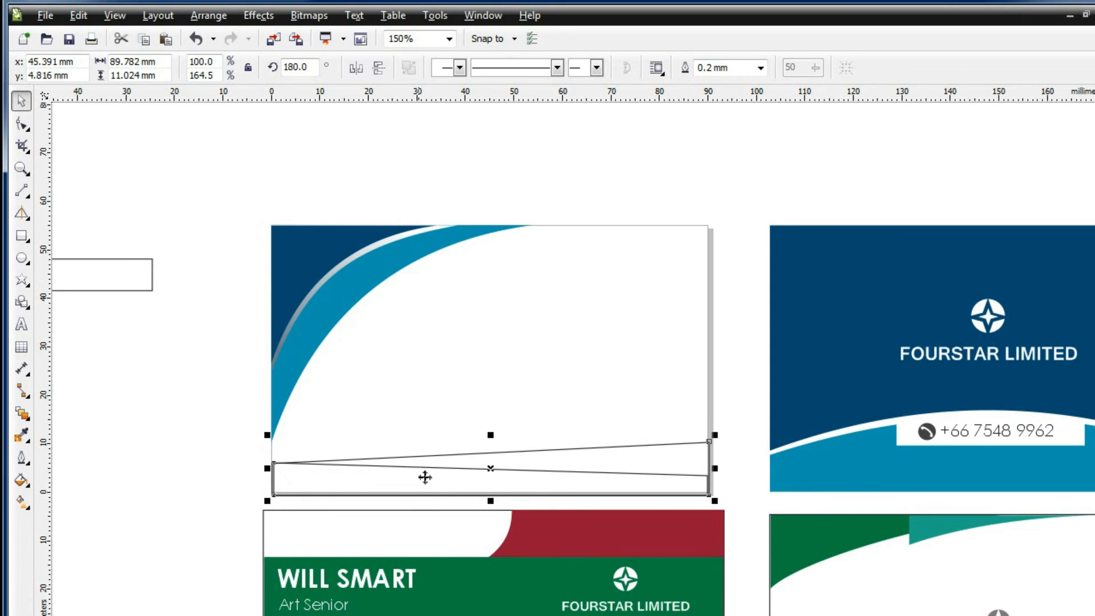
right_click(555, 450)
mouse_move(741, 279)
click(824, 208)
click(318, 481)
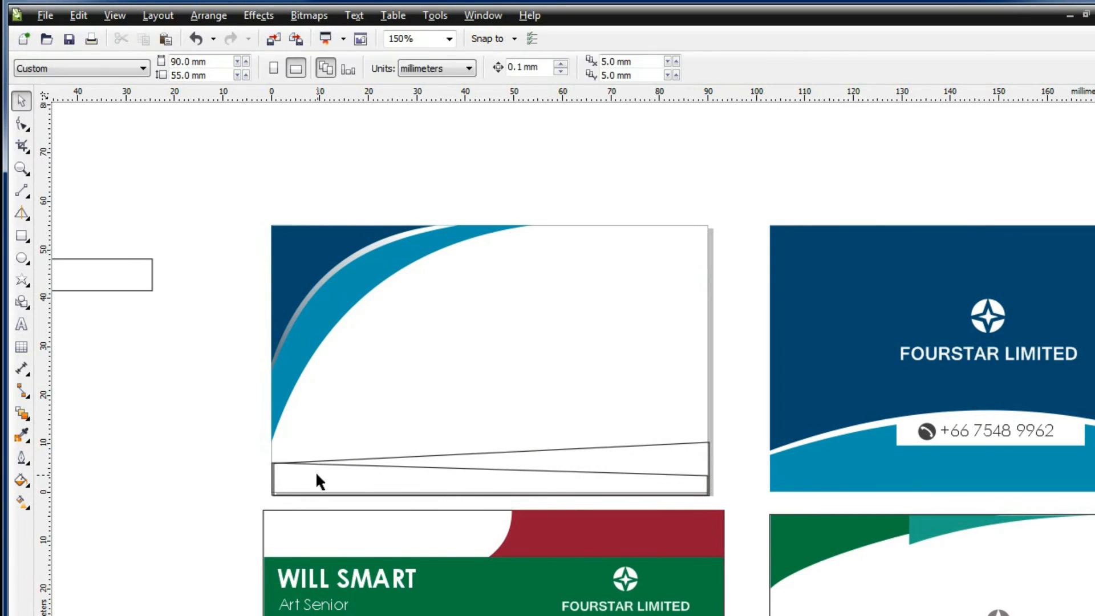
Fill the original bottom stripe red and remove its outline
click(259, 473)
click(22, 481)
click(86, 480)
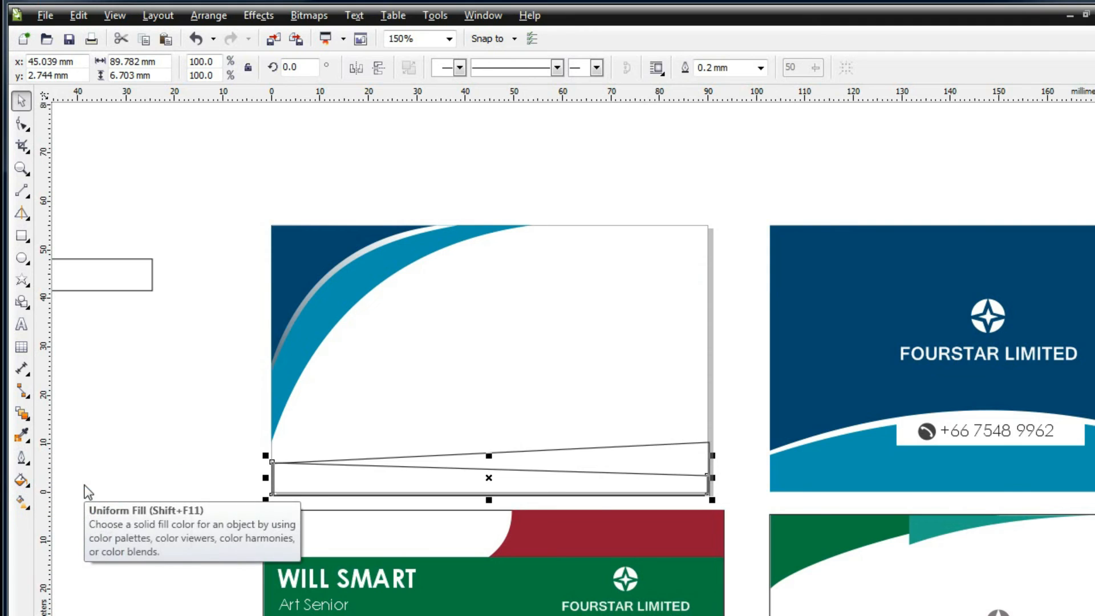
drag(764, 593, 816, 527)
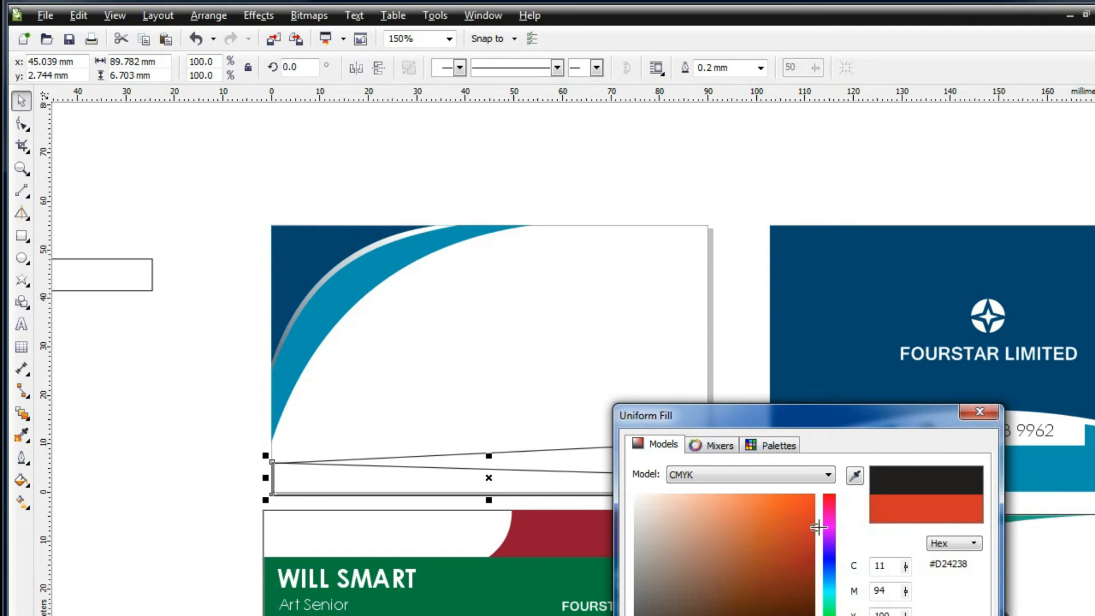
mouse_move(830, 599)
mouse_down()
mouse_move(837, 549)
mouse_move(835, 615)
mouse_up()
key(Return)
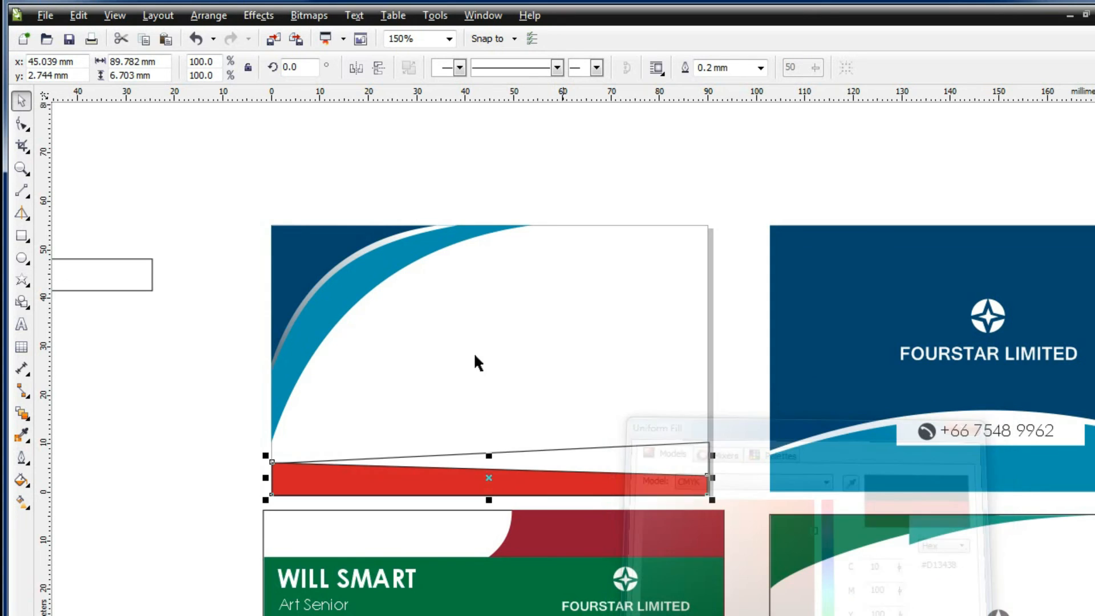
click(761, 67)
click(743, 94)
click(760, 69)
click(746, 83)
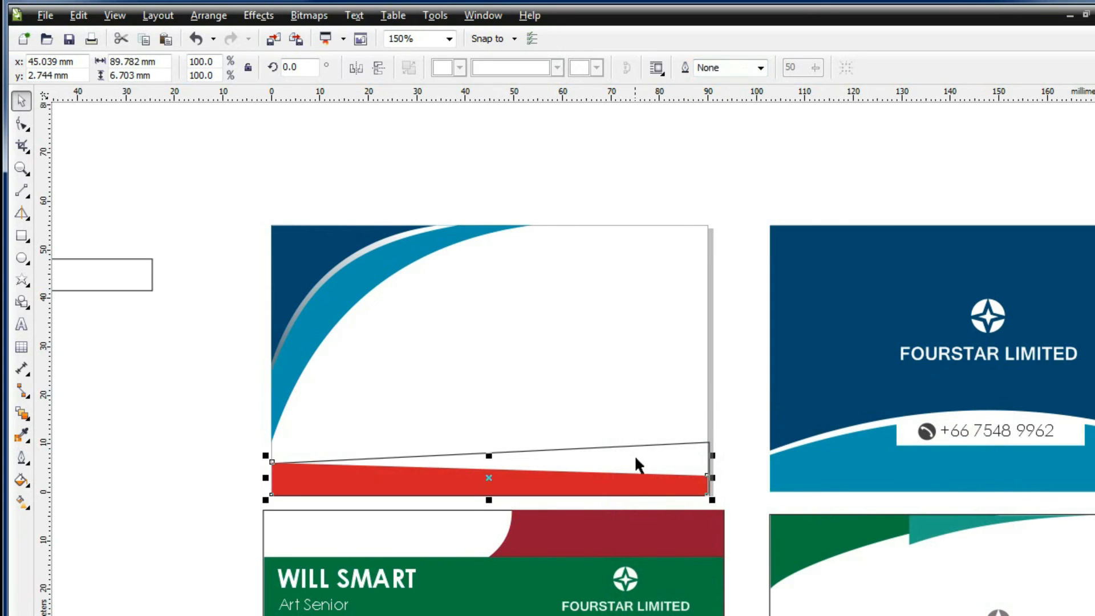
Fill the mirrored stripe bright orange and remove its outline
click(636, 457)
click(22, 479)
click(68, 477)
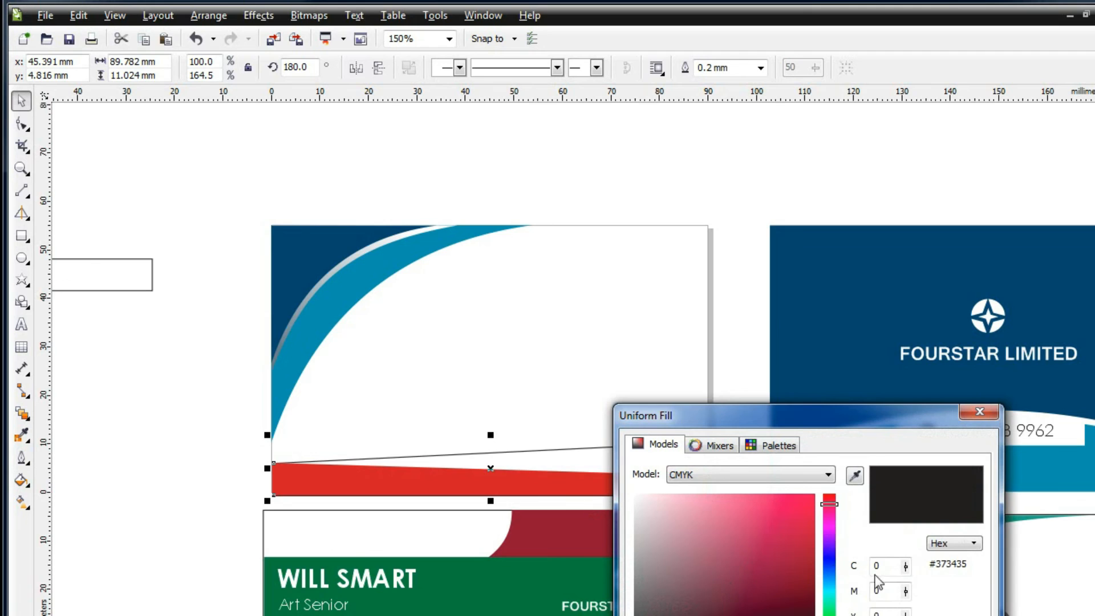
click(797, 553)
mouse_move(830, 562)
mouse_down()
mouse_move(832, 588)
mouse_move(831, 539)
mouse_move(831, 615)
mouse_move(829, 494)
mouse_up()
click(733, 522)
drag(830, 613, 830, 615)
drag(760, 589, 814, 494)
click(844, 615)
click(761, 69)
click(754, 84)
click(155, 362)
key(F6)
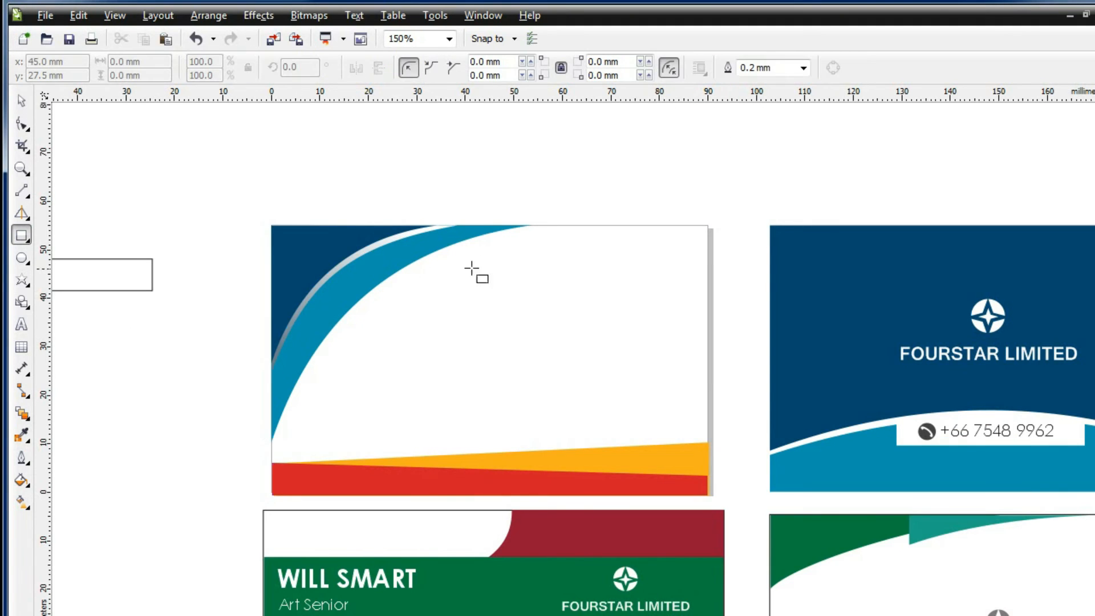
Draw a large rectangle over the card's upper right and fill it light blue
mouse_move(388, 225)
mouse_down()
mouse_move(708, 454)
mouse_move(702, 461)
mouse_up()
click(20, 101)
click(21, 480)
click(88, 478)
click(826, 590)
drag(779, 573, 836, 486)
drag(832, 589, 831, 580)
Convert the blue rectangle to curves, send it to back, slant its left side, and remove its outline
right_click(492, 310)
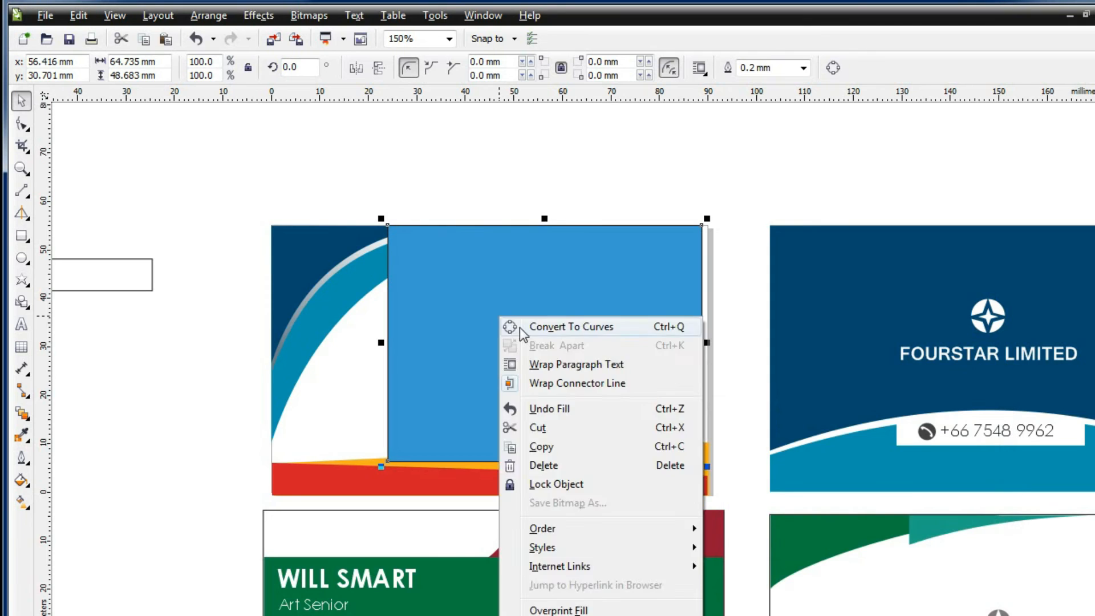
click(564, 325)
right_click(507, 263)
mouse_move(641, 475)
click(794, 495)
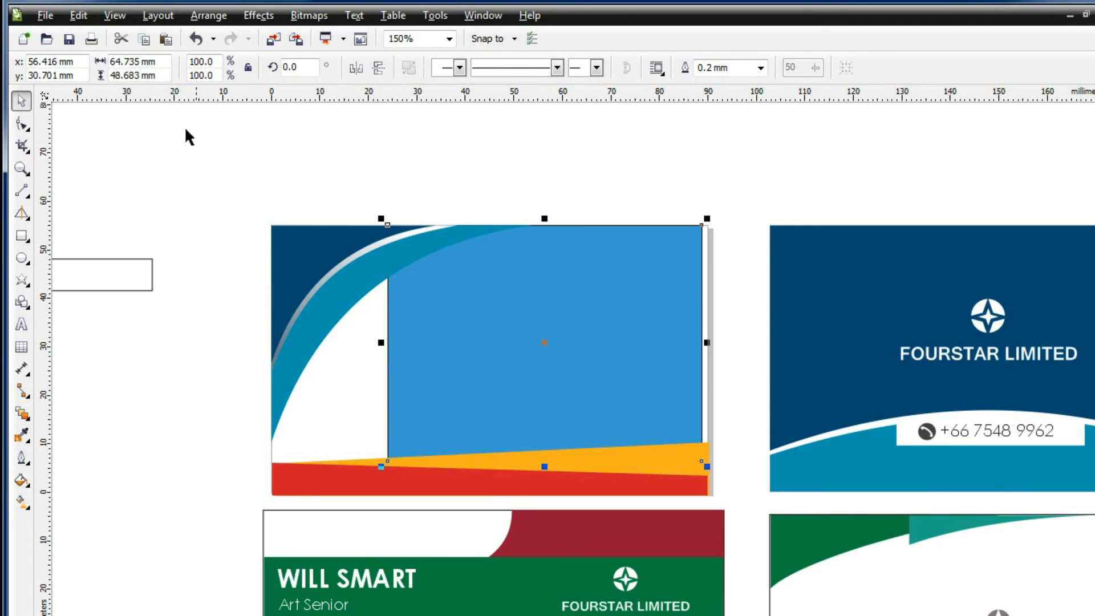
key(F10)
drag(392, 462, 558, 465)
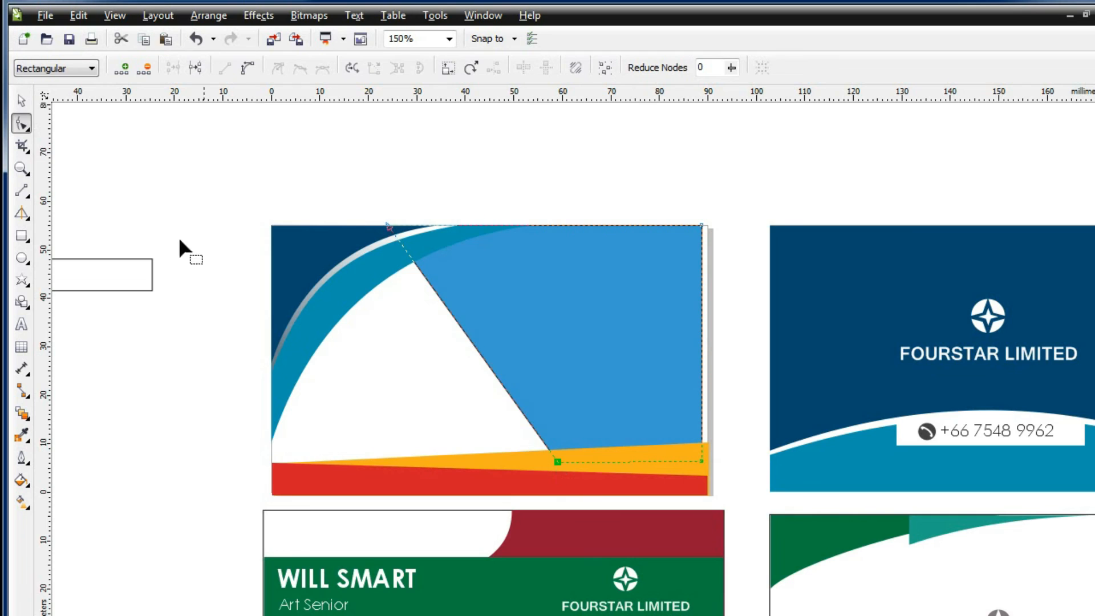
click(21, 101)
key(Right)
key(Right)
key(Right)
key(Right)
key(Right)
key(Right)
key(Right)
key(Right)
key(Right)
key(Right)
key(Right)
click(21, 458)
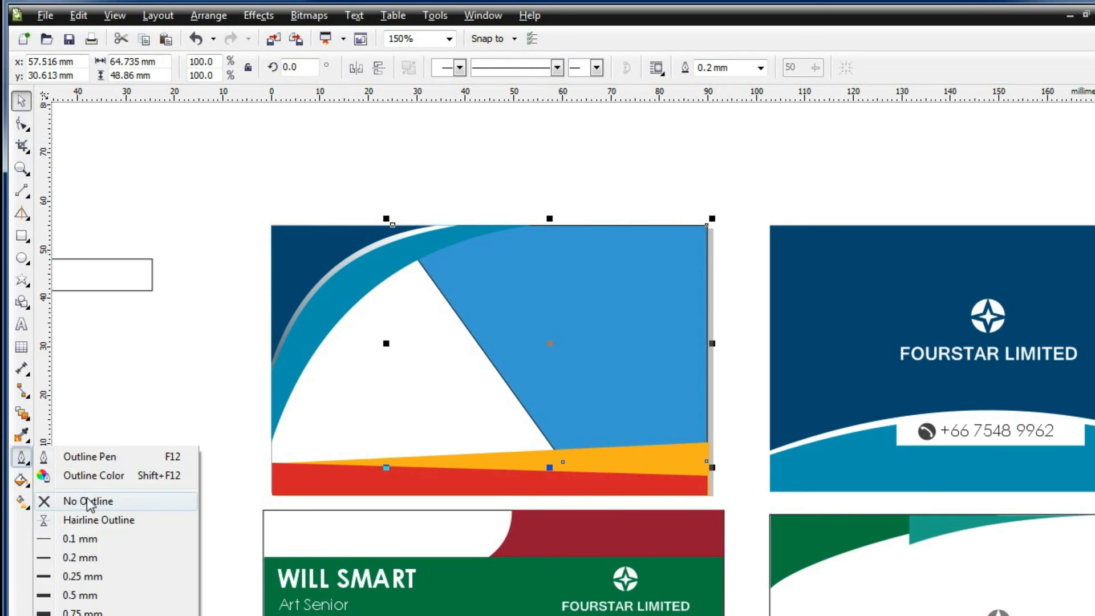
click(53, 505)
click(249, 320)
drag(889, 192, 1077, 399)
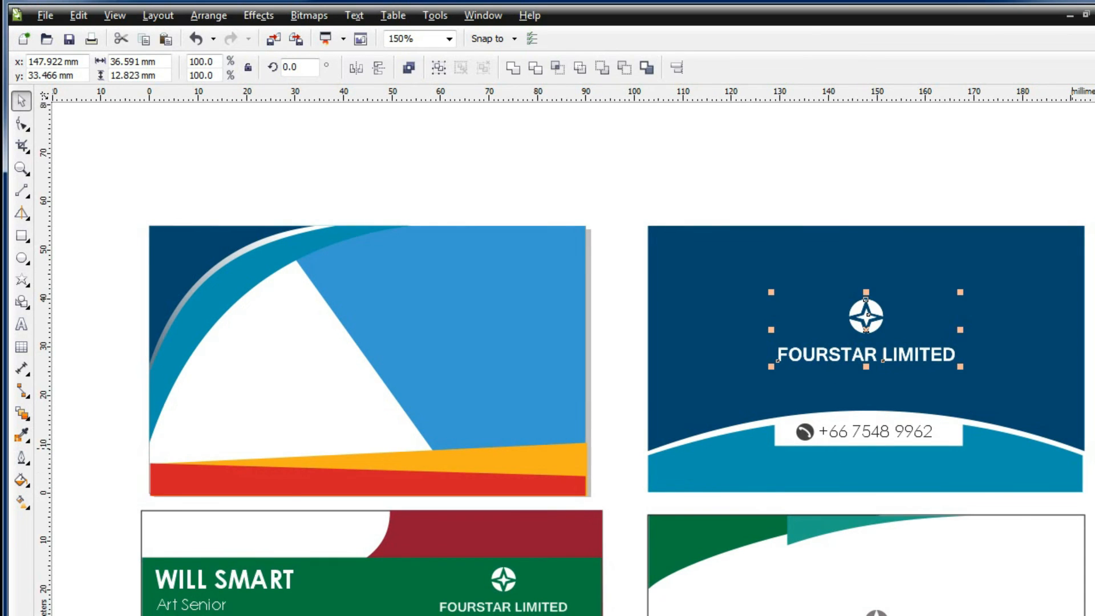
Copy the logo and FOURSTAR LIMITED text onto the blue card's white wedge
scroll(855, 342, down, 3)
click(1046, 367)
click(796, 274)
drag(882, 401, 285, 152)
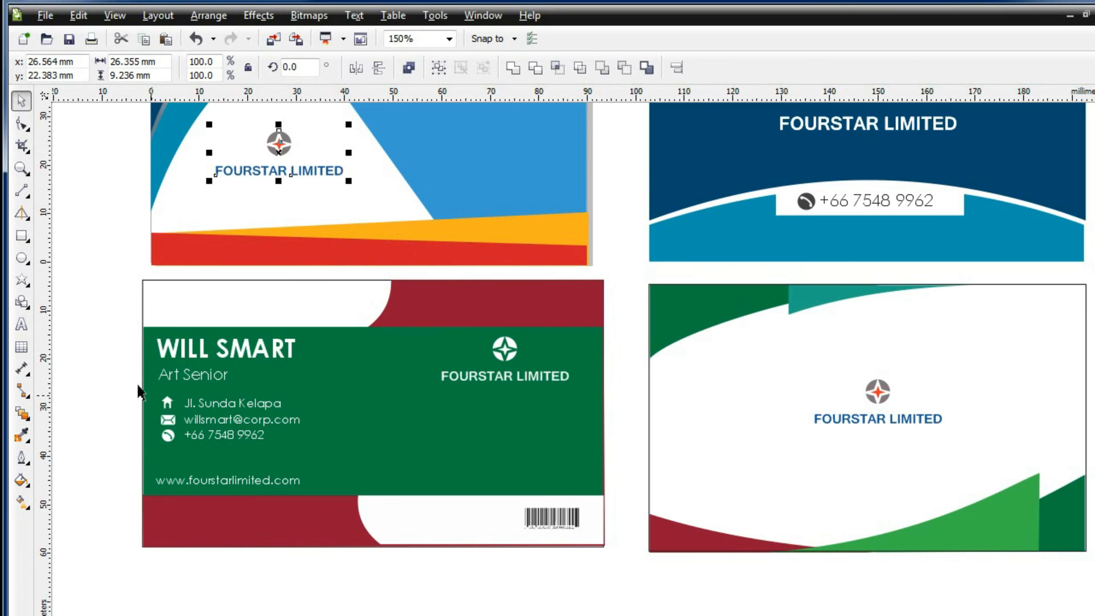
Copy the green card's name, Art Senior title and contact group to the blue card's right side
drag(98, 313, 353, 499)
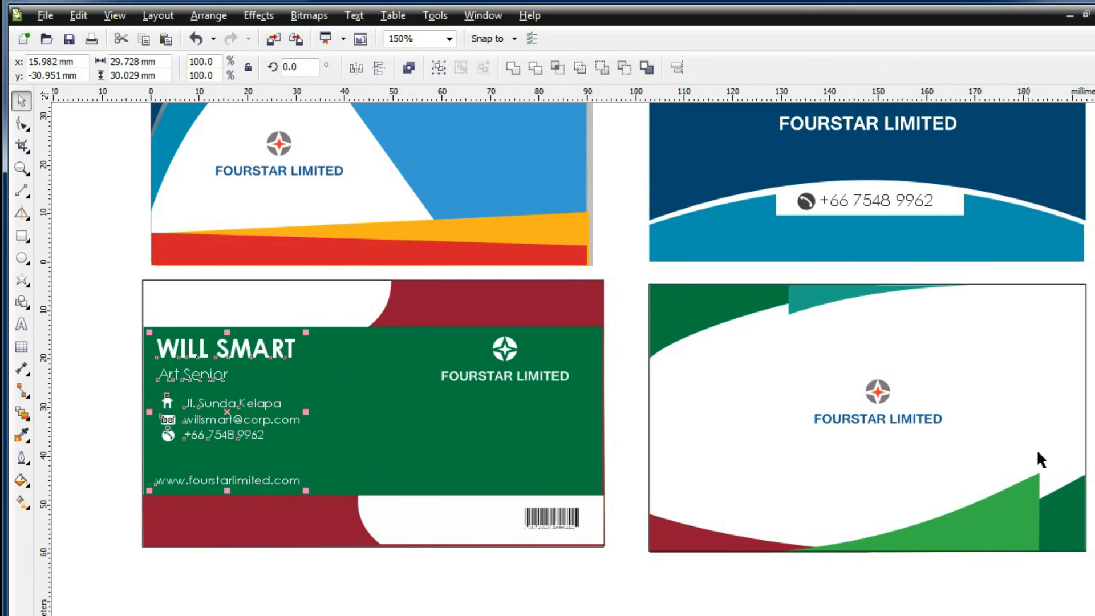
scroll(738, 454, up, 2)
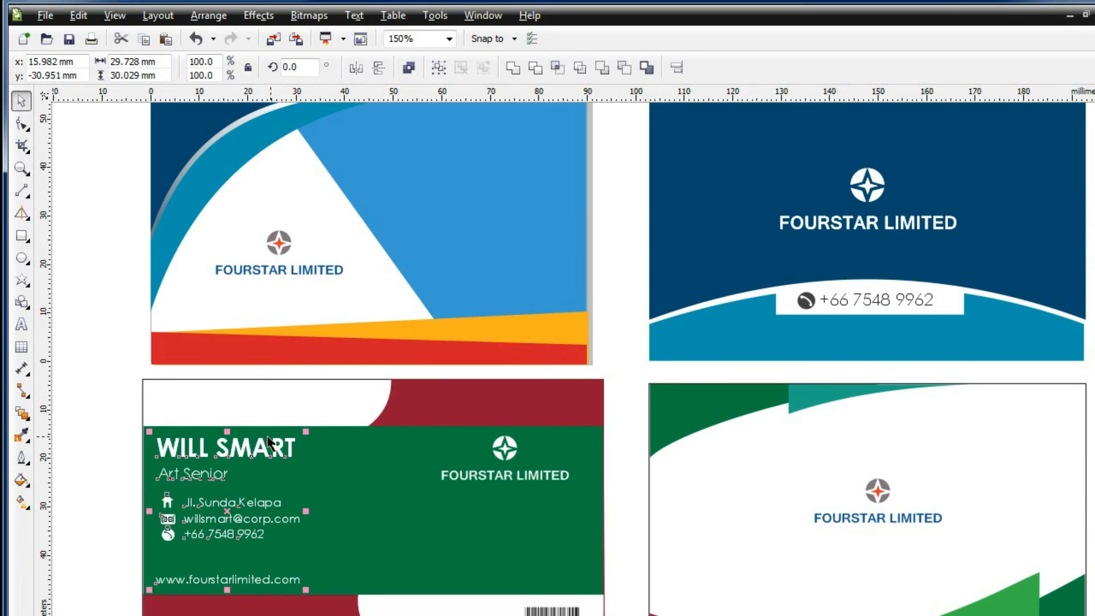
drag(256, 458, 505, 143)
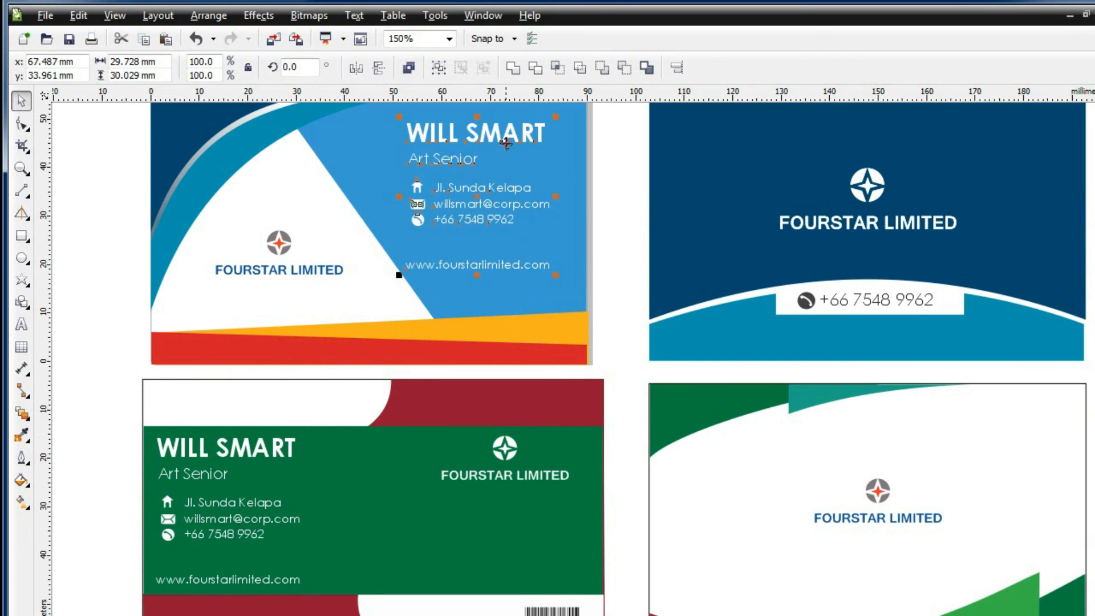
scroll(570, 364, up, 2)
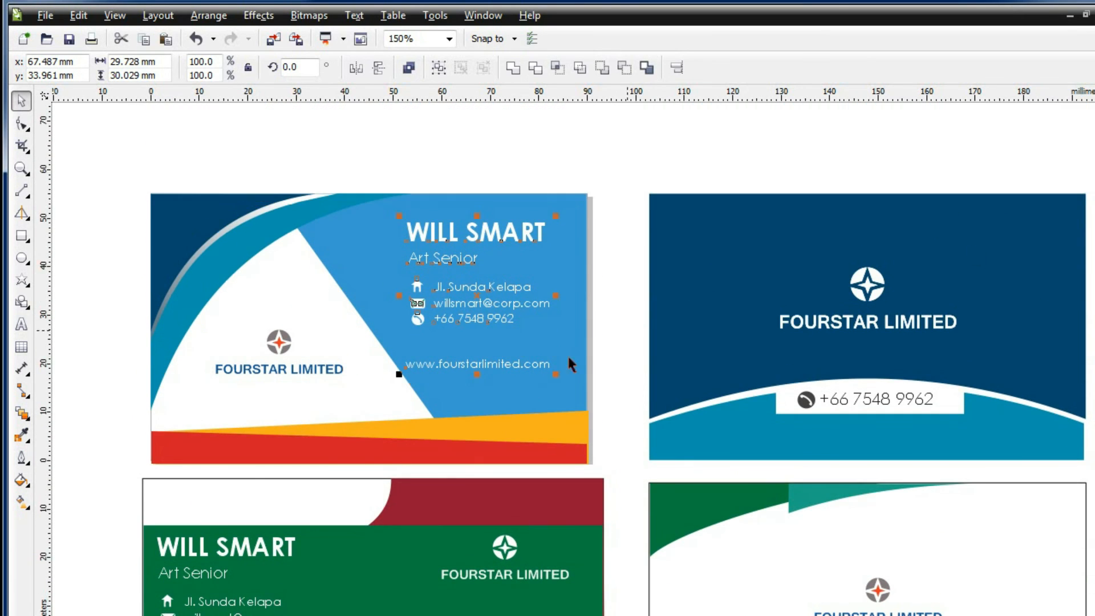
drag(484, 301, 493, 303)
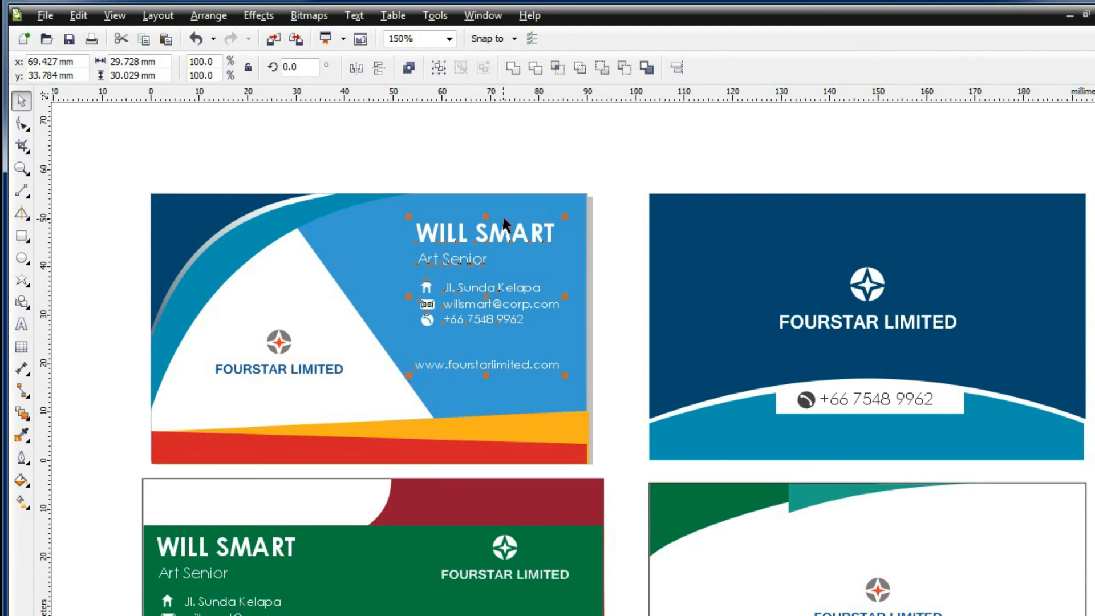
key(Escape)
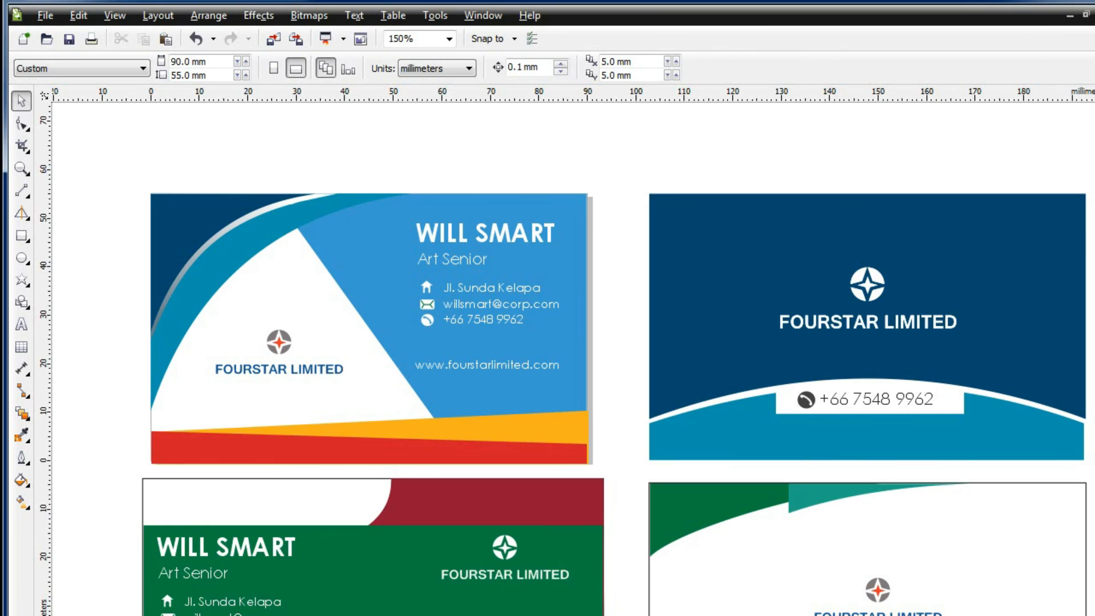
key(F10)
Convert the light-blue shape's diagonal edge to a curve and bow it outward
click(245, 254)
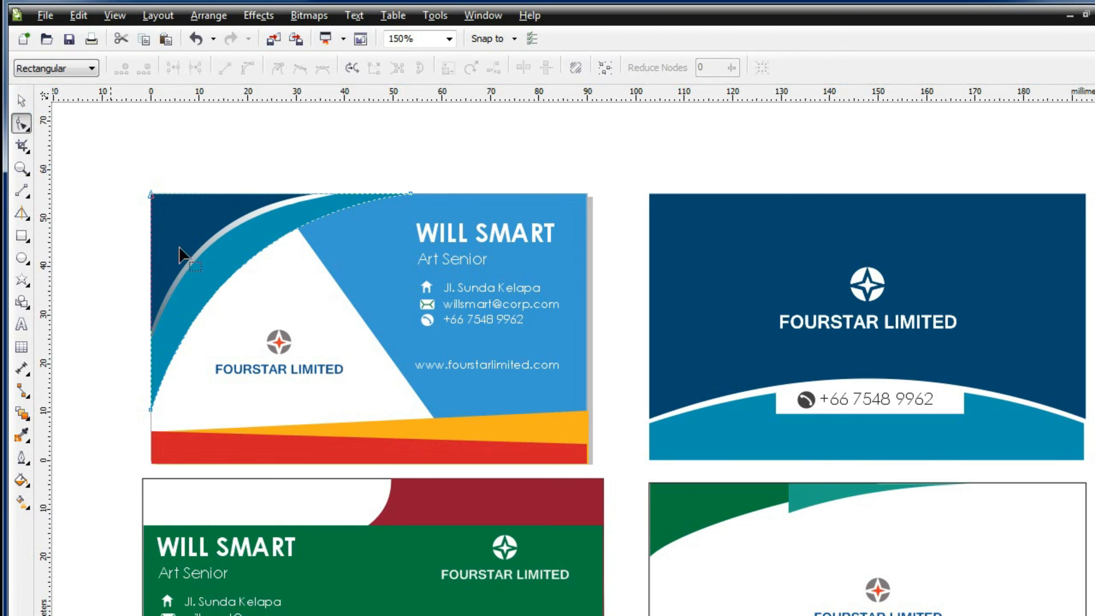
click(377, 317)
drag(360, 316, 378, 304)
key(ctrl+z)
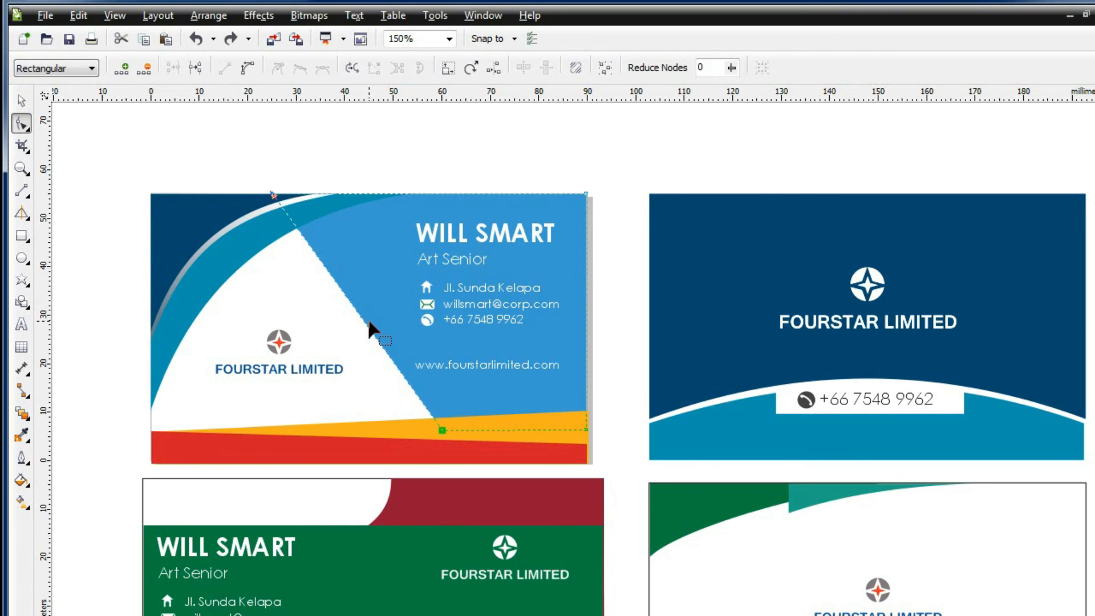
right_click(369, 321)
click(376, 360)
drag(363, 320, 383, 310)
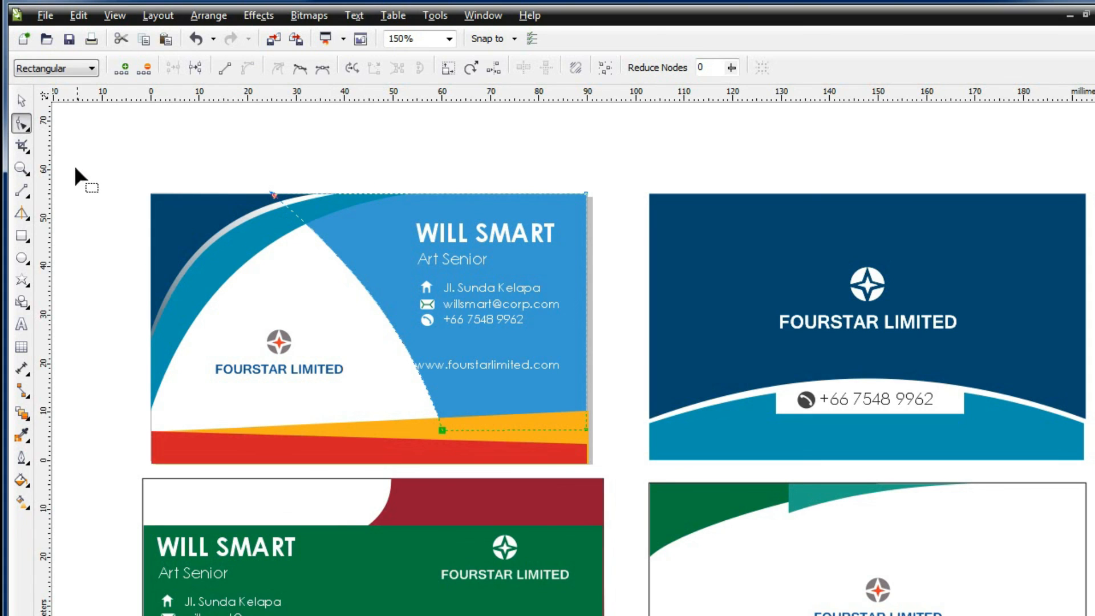
click(21, 100)
click(349, 421)
click(306, 456)
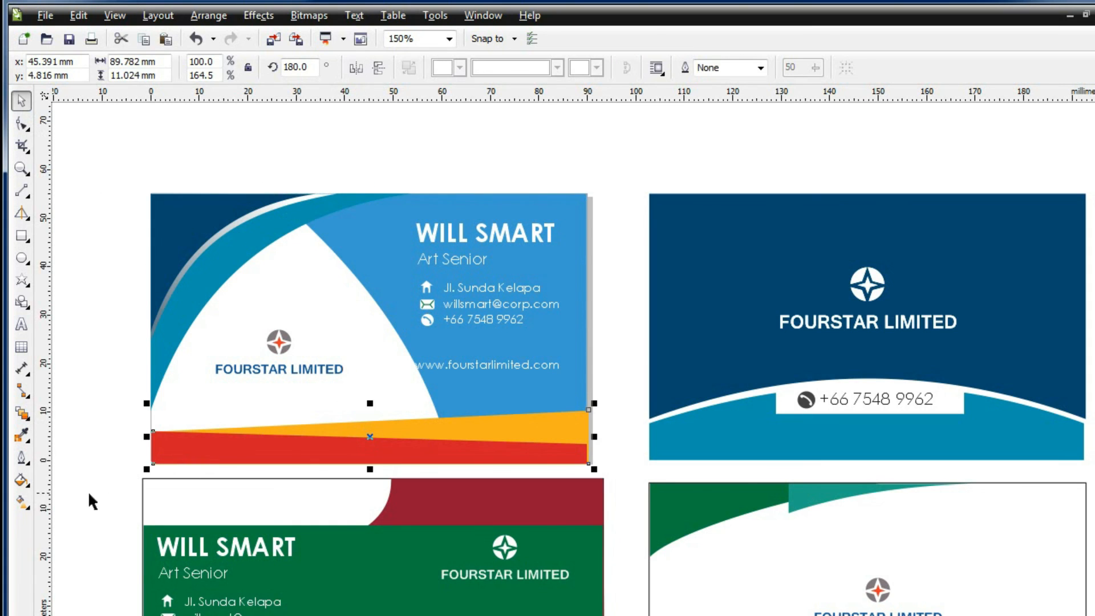
Refill the orange stripe with navy sampled from the card's top
click(21, 480)
click(80, 486)
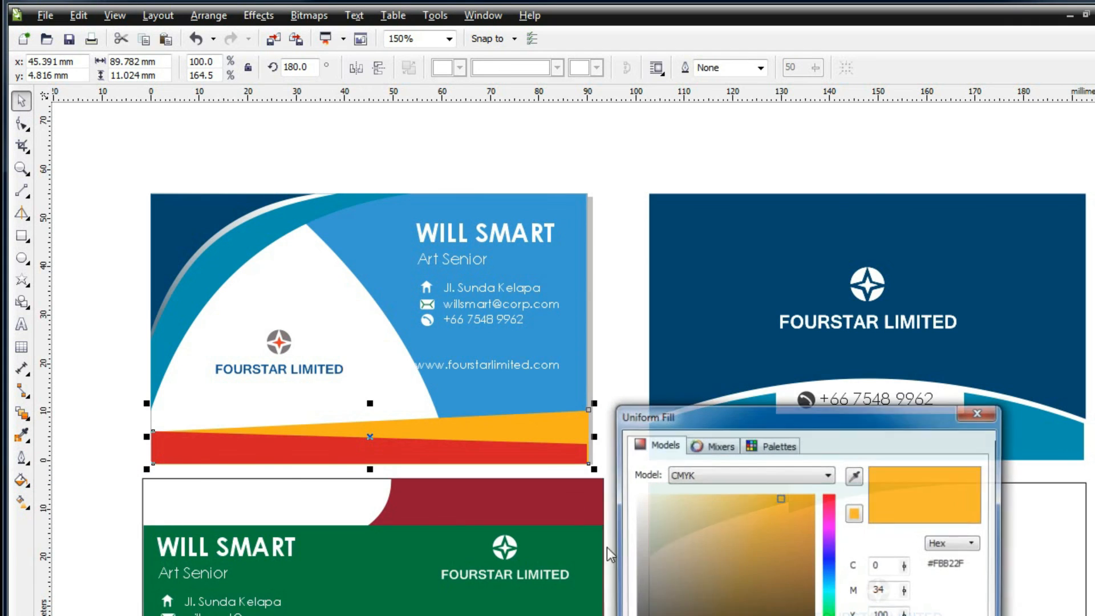
click(854, 475)
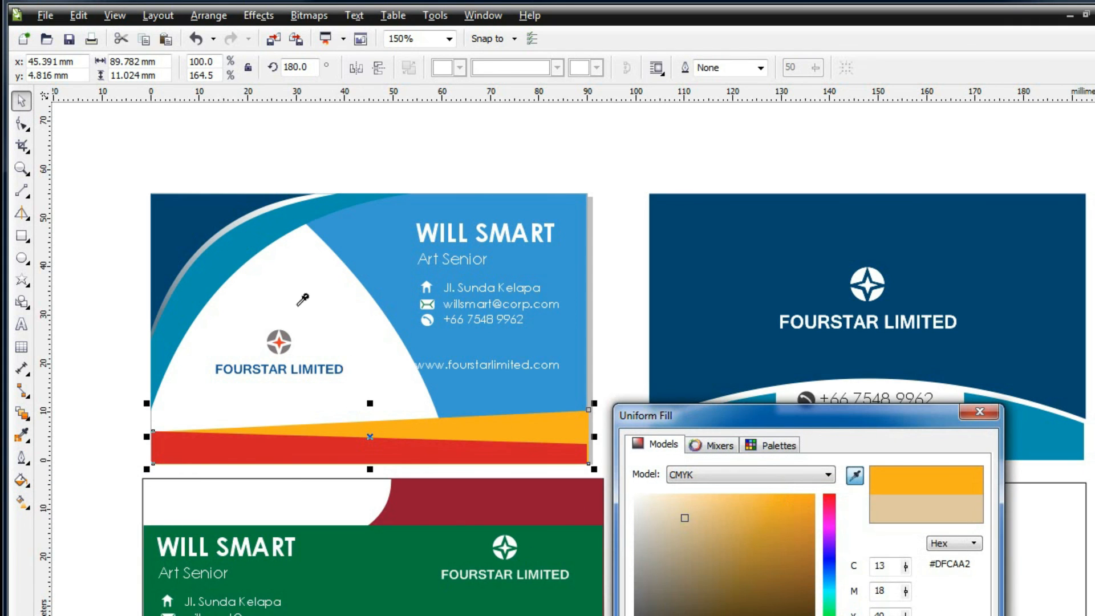
click(208, 210)
key(Return)
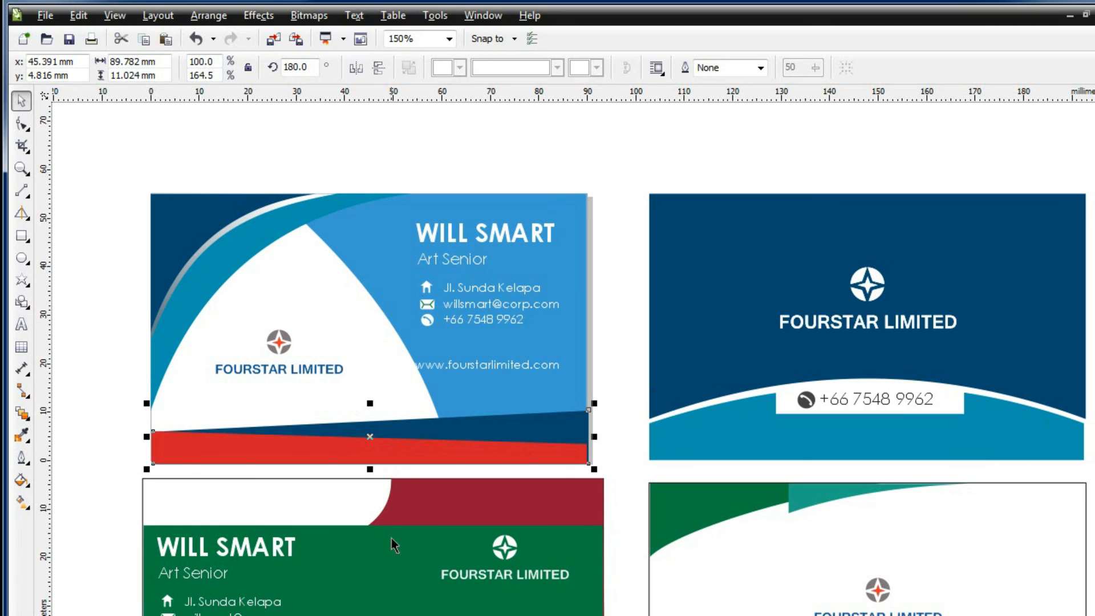
Refill the red stripe with teal sampled from the card
click(316, 450)
click(22, 499)
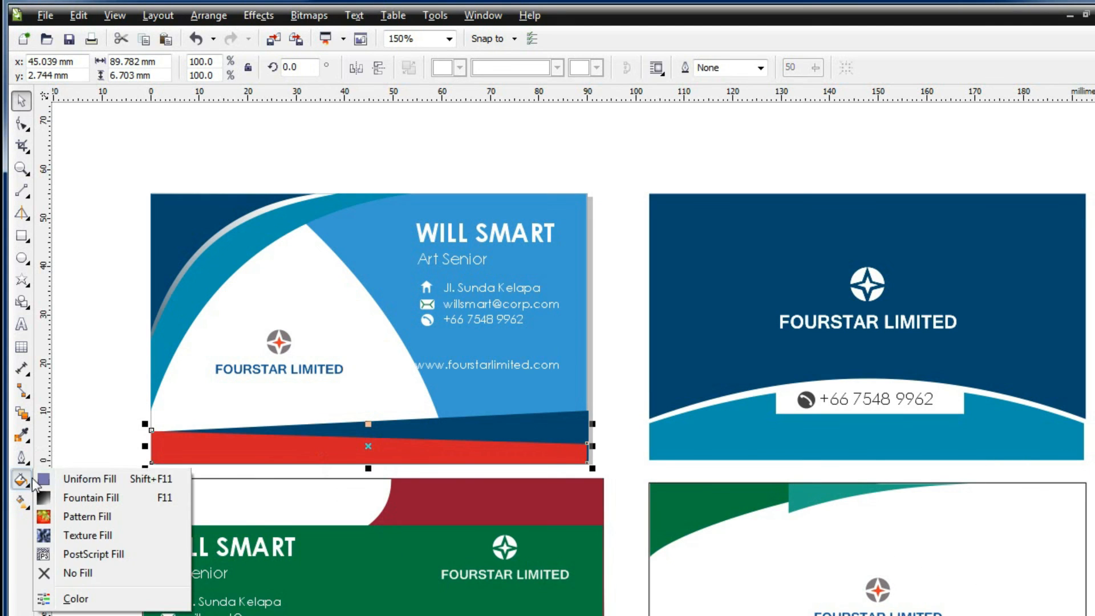
click(57, 547)
click(854, 475)
click(234, 296)
key(Return)
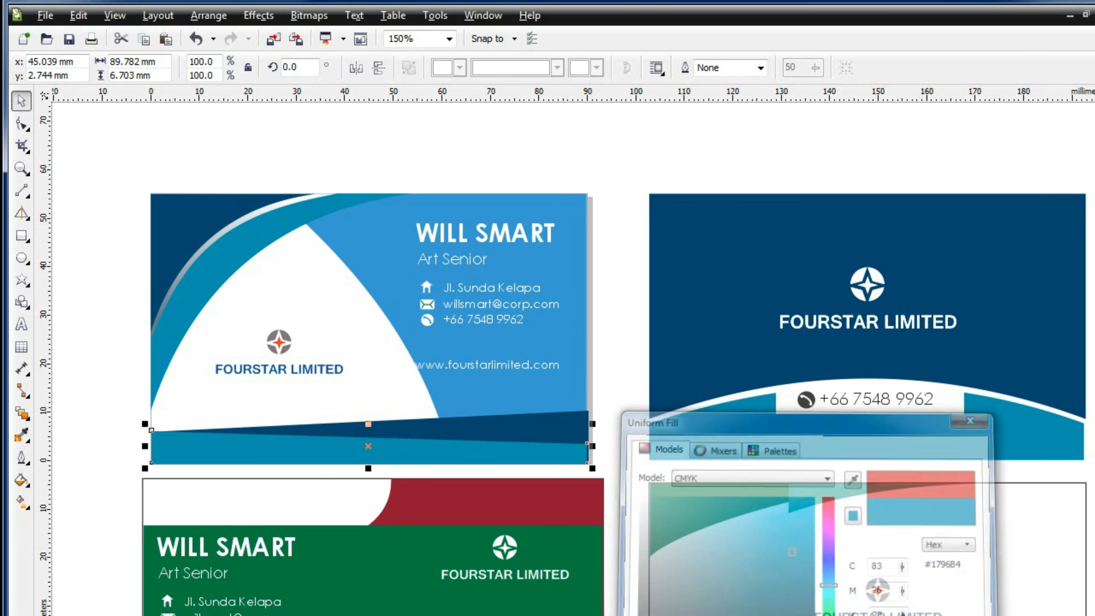
click(522, 164)
scroll(522, 164, down, 1)
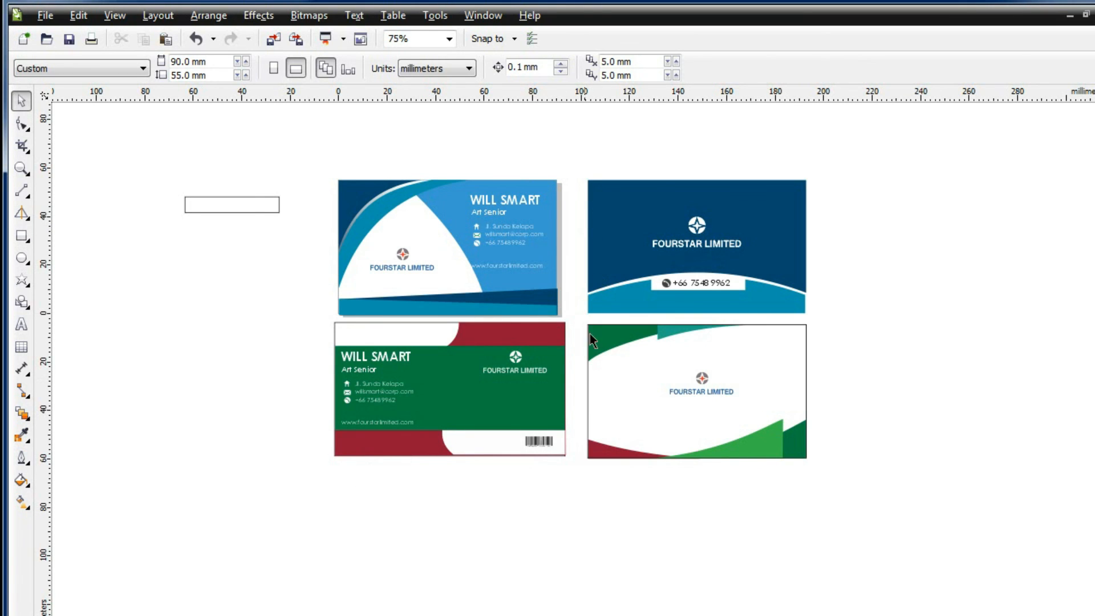
Move the white logo card below the green card and the blue front card to the lower right
drag(606, 328, 855, 521)
drag(765, 442, 517, 595)
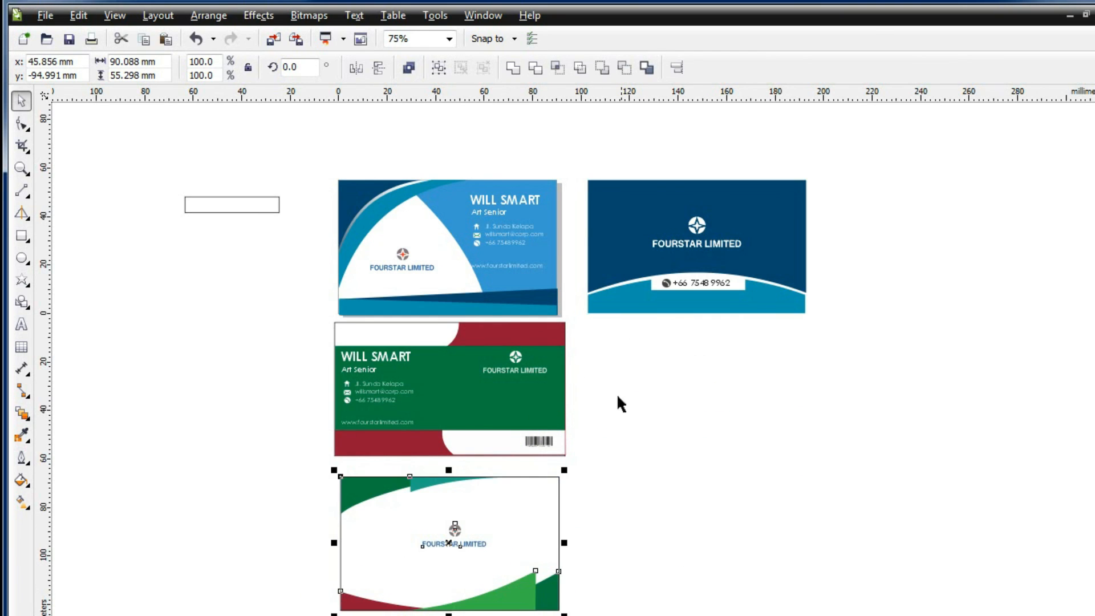
drag(524, 502, 531, 504)
drag(313, 169, 583, 337)
mouse_move(485, 275)
mouse_down()
mouse_move(745, 417)
mouse_move(745, 581)
mouse_up()
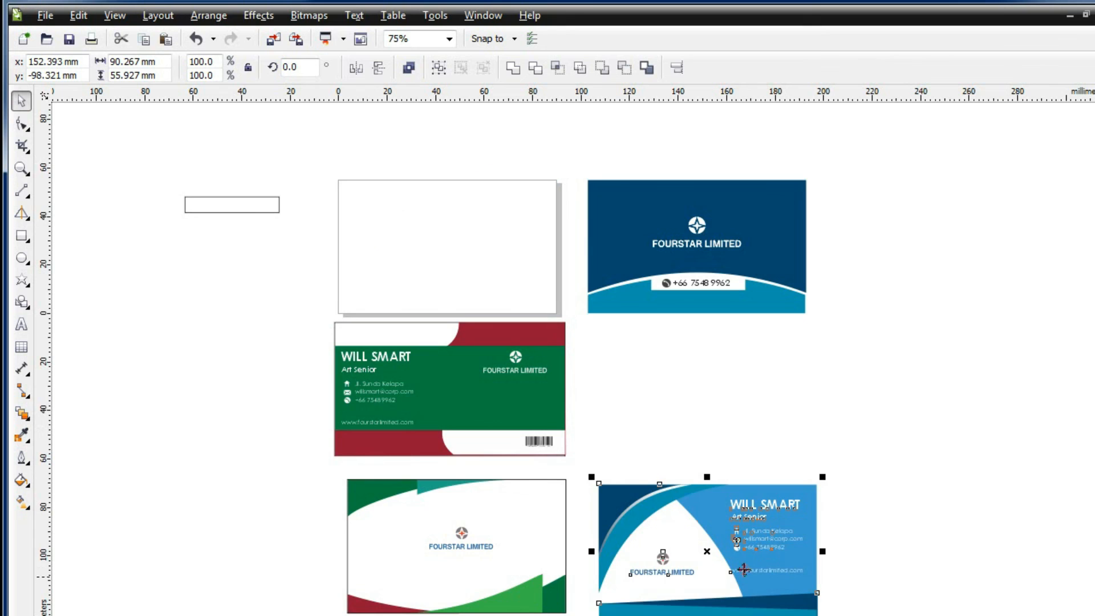
Place the navy card beside the green card and align the blue front card beneath it
drag(576, 152, 830, 350)
drag(737, 263, 725, 392)
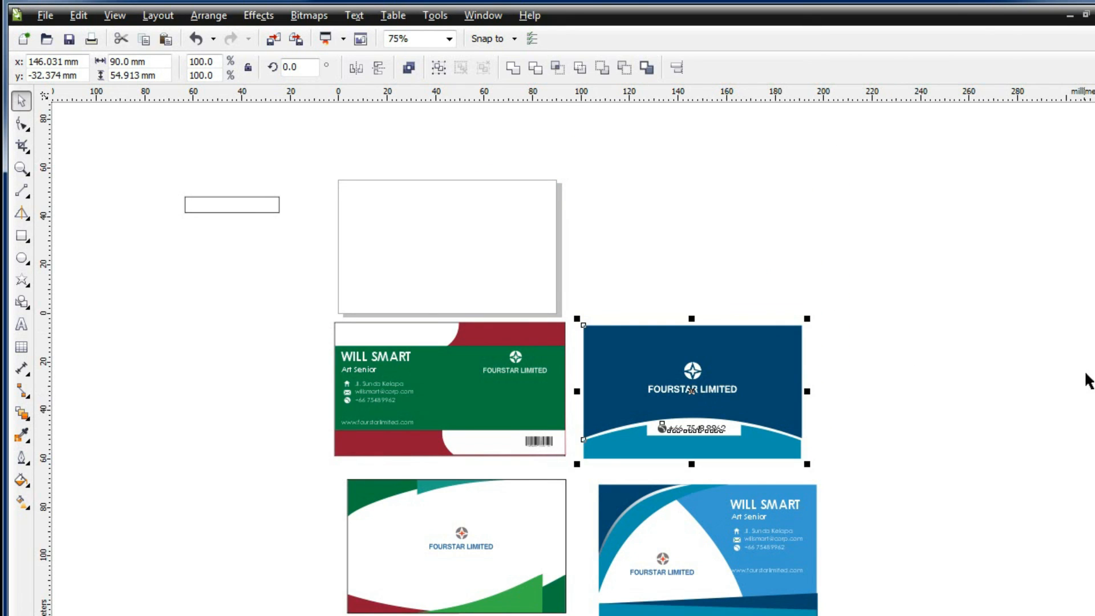
scroll(896, 410, down, 2)
drag(876, 371, 642, 480)
key(Escape)
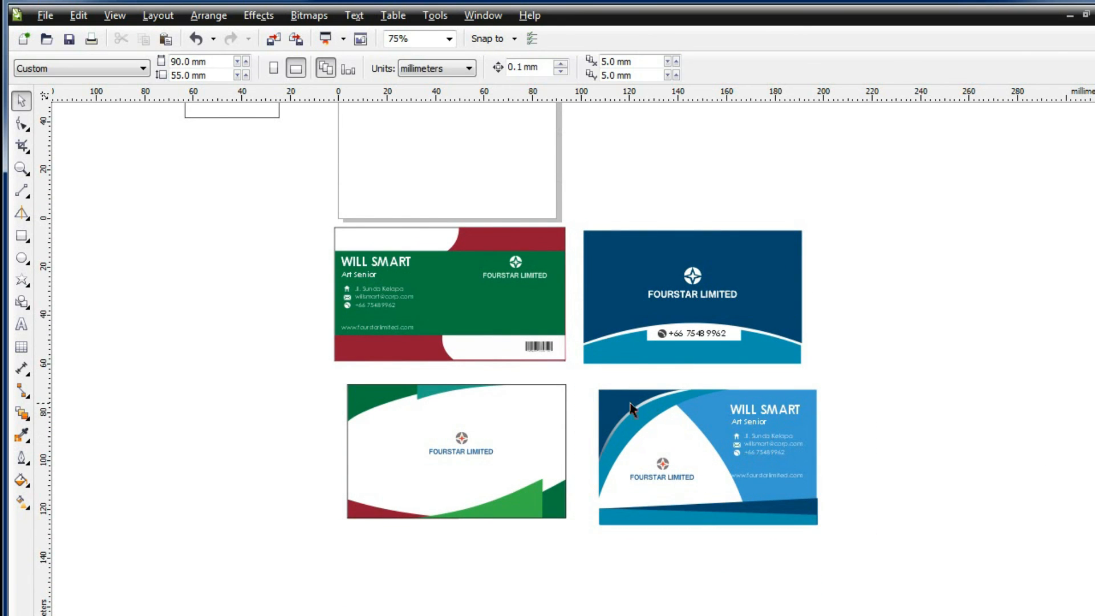
drag(587, 379, 824, 539)
drag(740, 459, 725, 455)
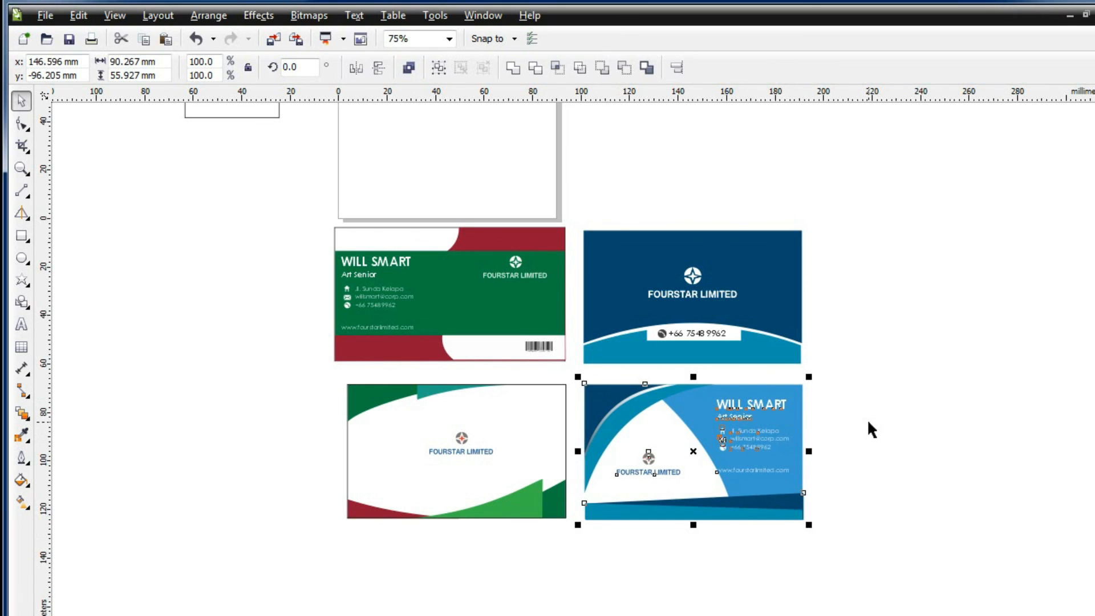
scroll(867, 421, up, 1)
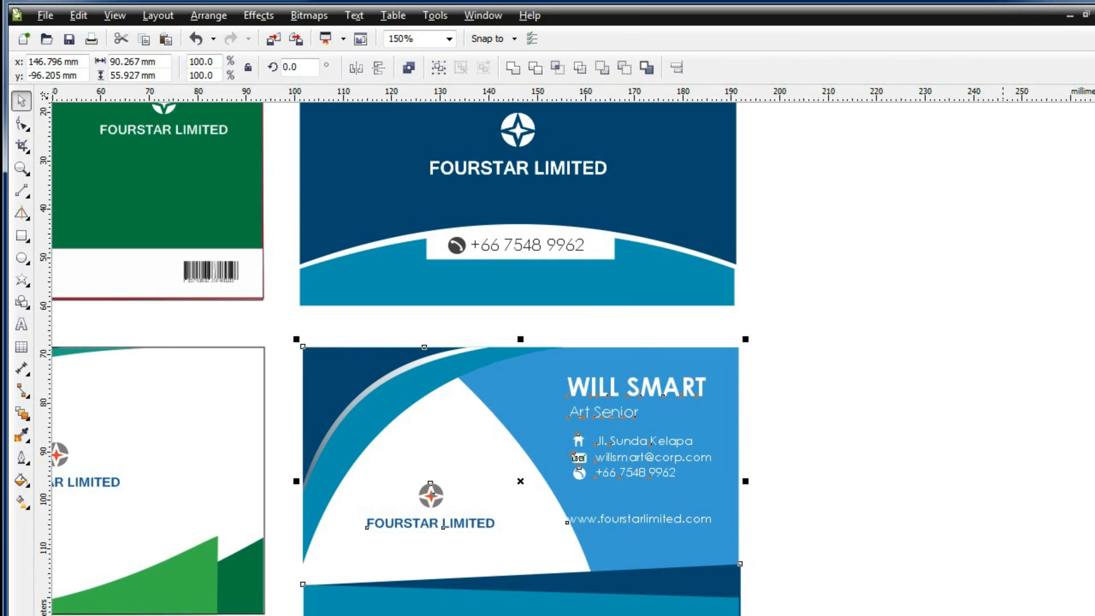
scroll(573, 359, left, 5)
scroll(1085, 406, right, 2)
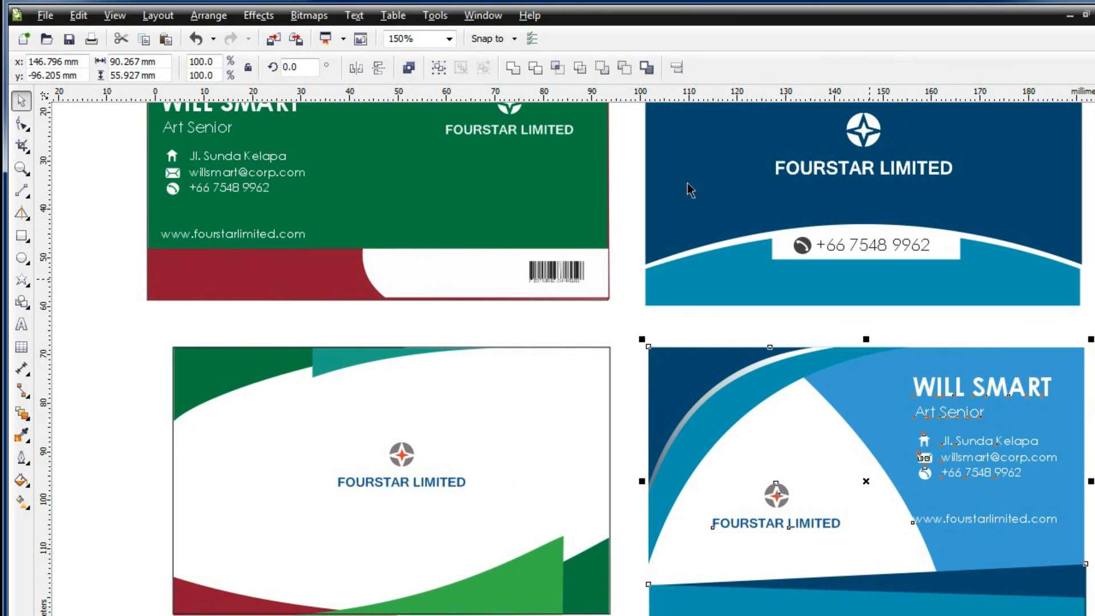
Set the view magnification to 100%
double_click(434, 38)
text(100)
key(Return)
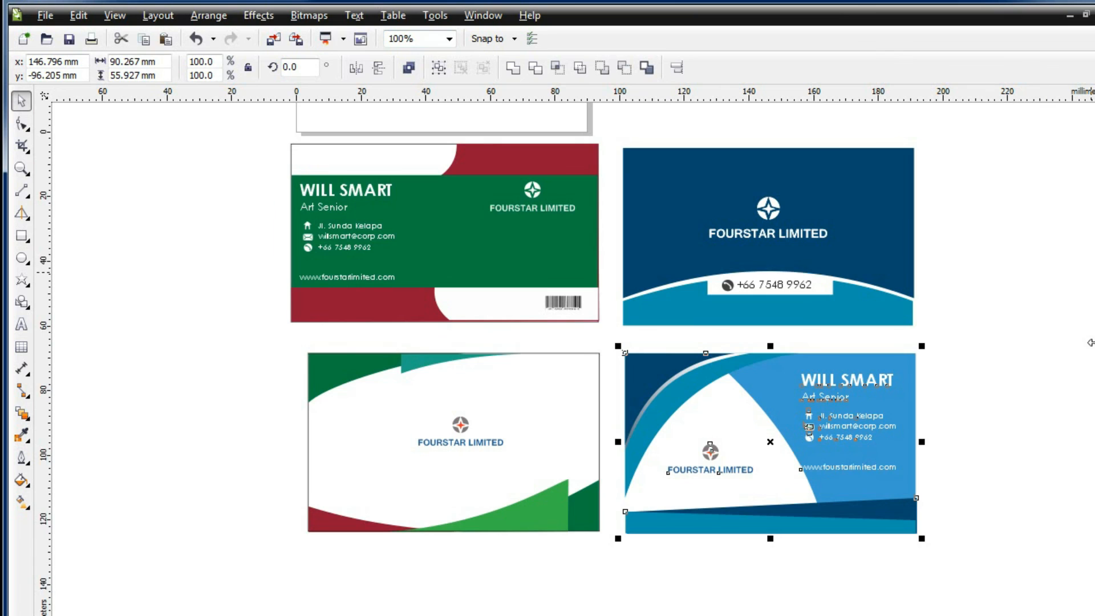
scroll(482, 361, up, 1)
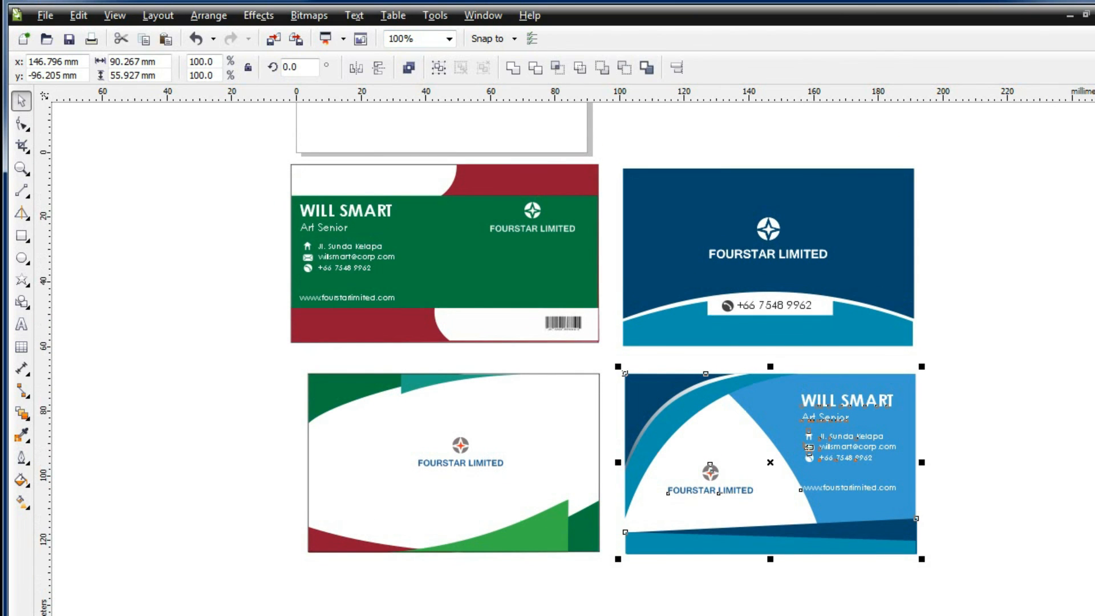